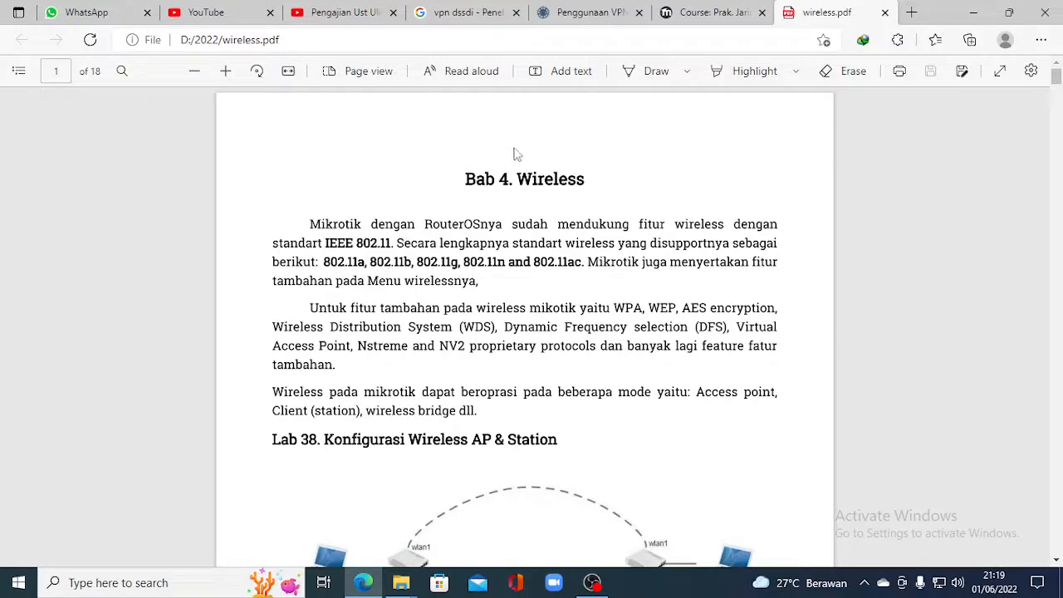
# - Review the VPN usage article and the 'vpn dssdi' search results, then open a new blank tab
pyautogui.click(591, 12)
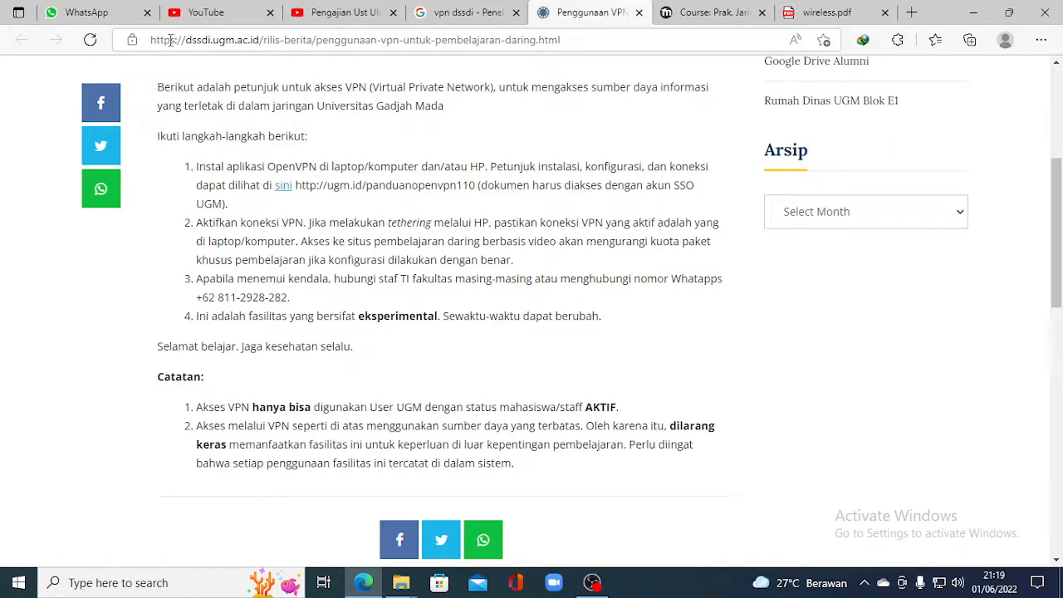
pyautogui.click(469, 13)
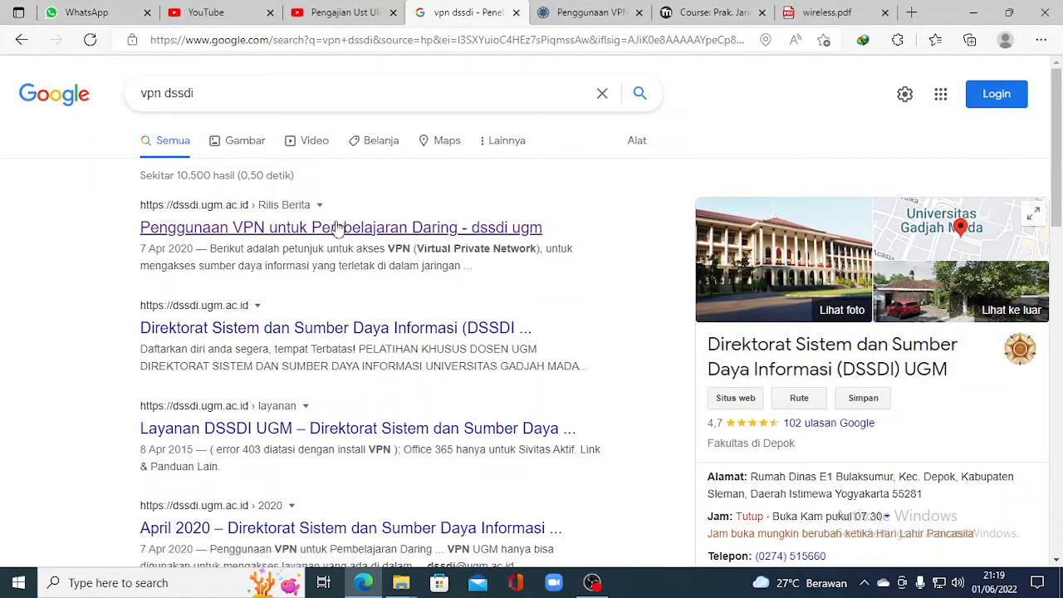
pyautogui.click(592, 15)
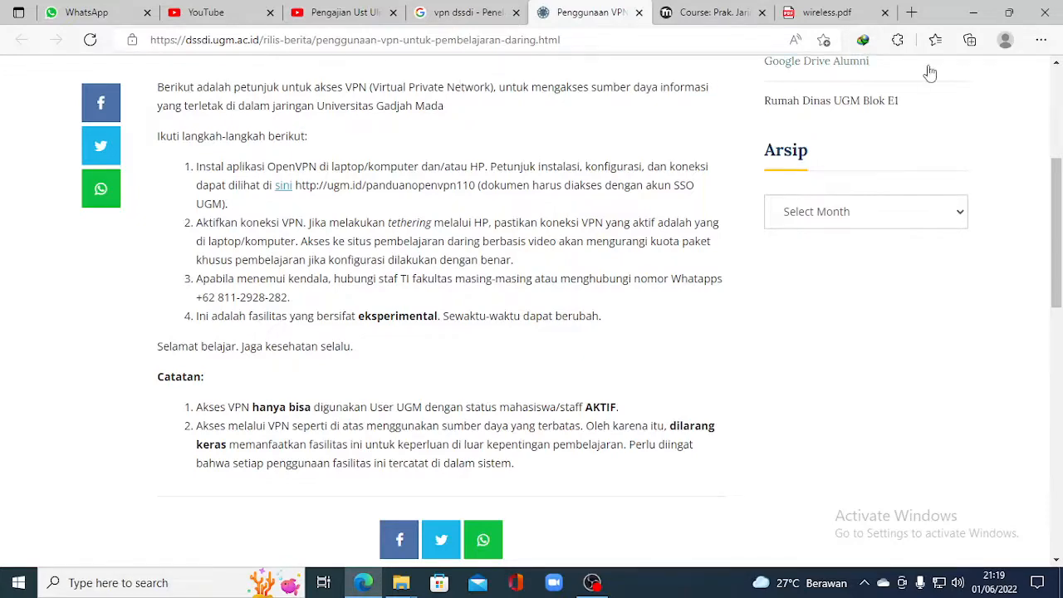
pyautogui.click(911, 13)
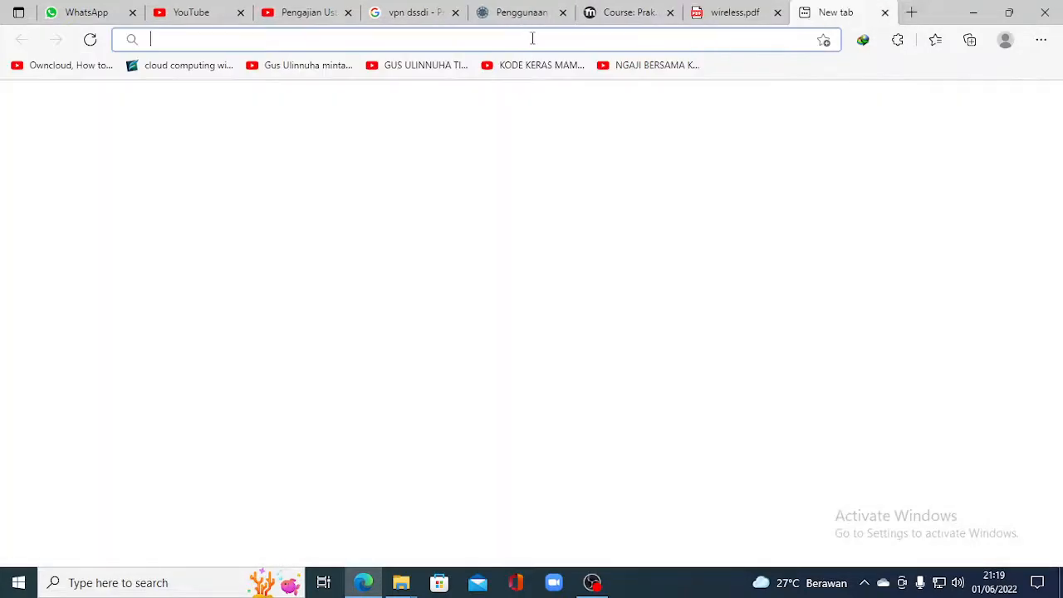
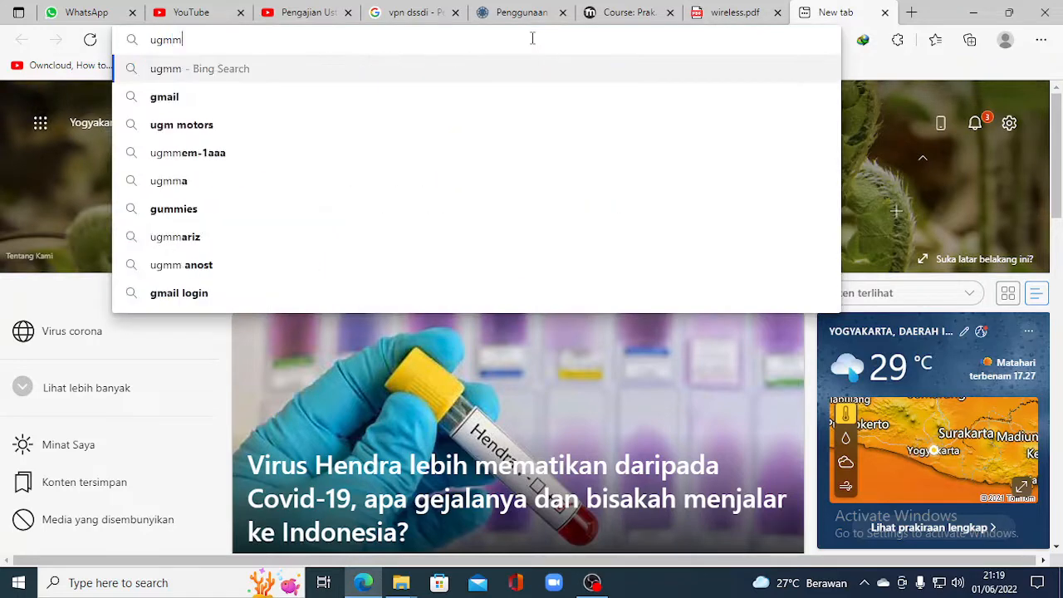
# - Load ugmail.ugm.ac.id and log in to UGM single sign-on with the UGM ID and password
pyautogui.press('BackSpace')
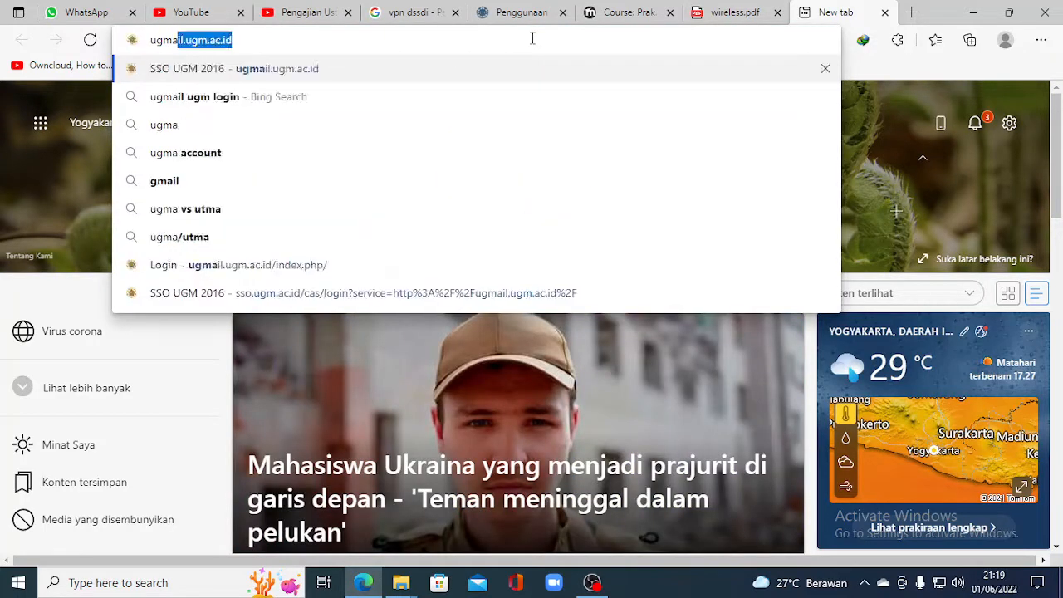
pyautogui.press('Return')
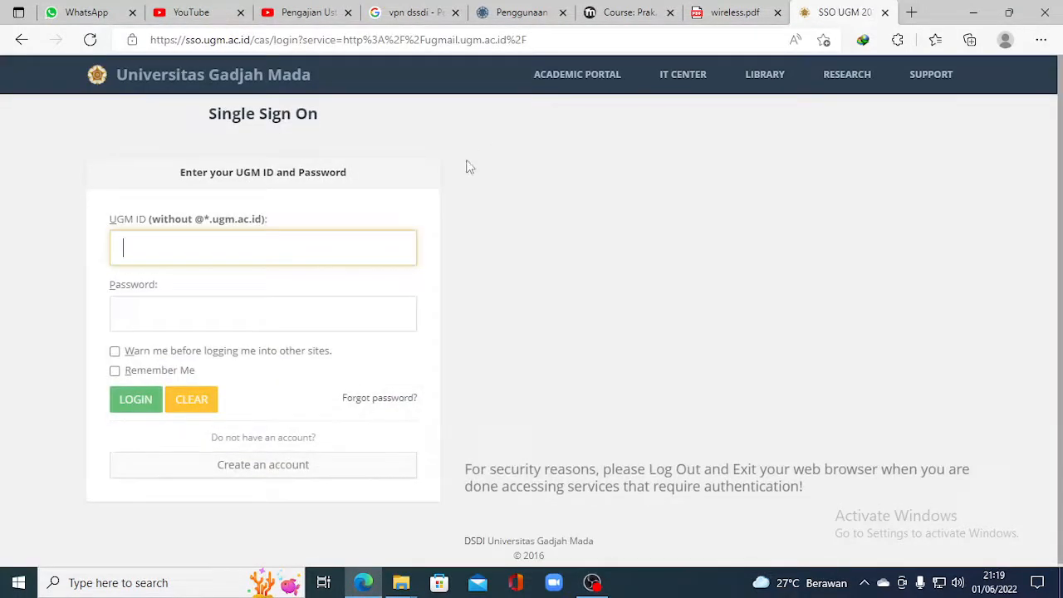
pyautogui.press('Tab')
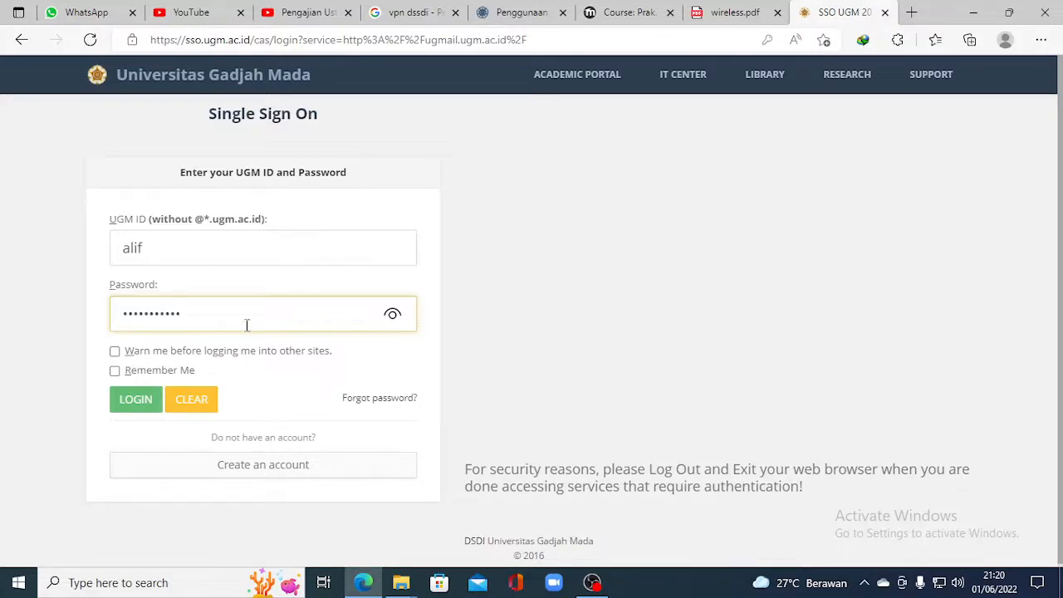
pyautogui.click(136, 399)
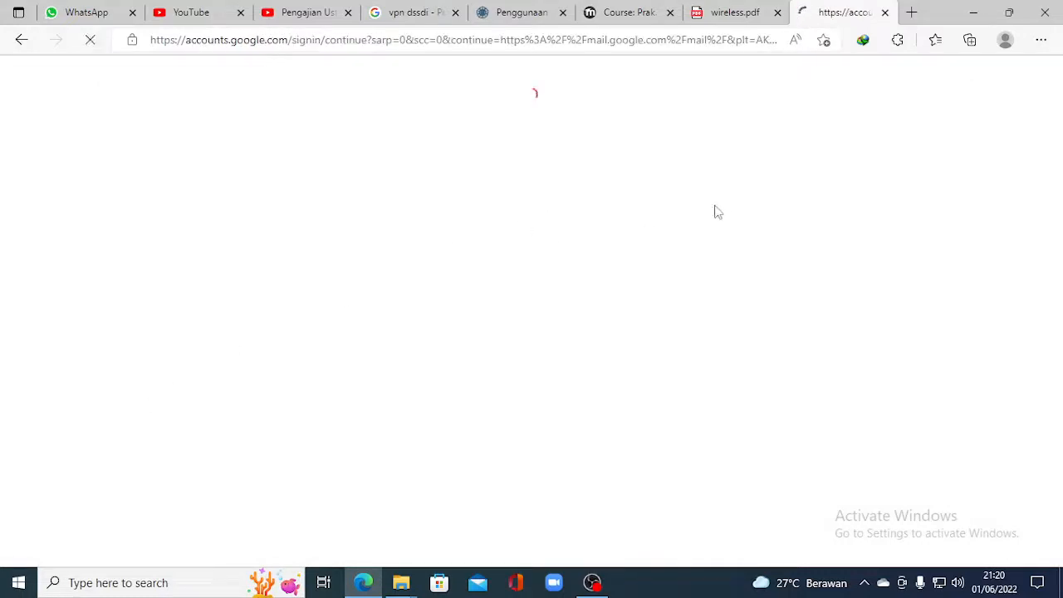
# - Open the article's OpenVPN guide link and jump to 'Instalasi OpenVPN Connect di Windows'
pyautogui.click(521, 13)
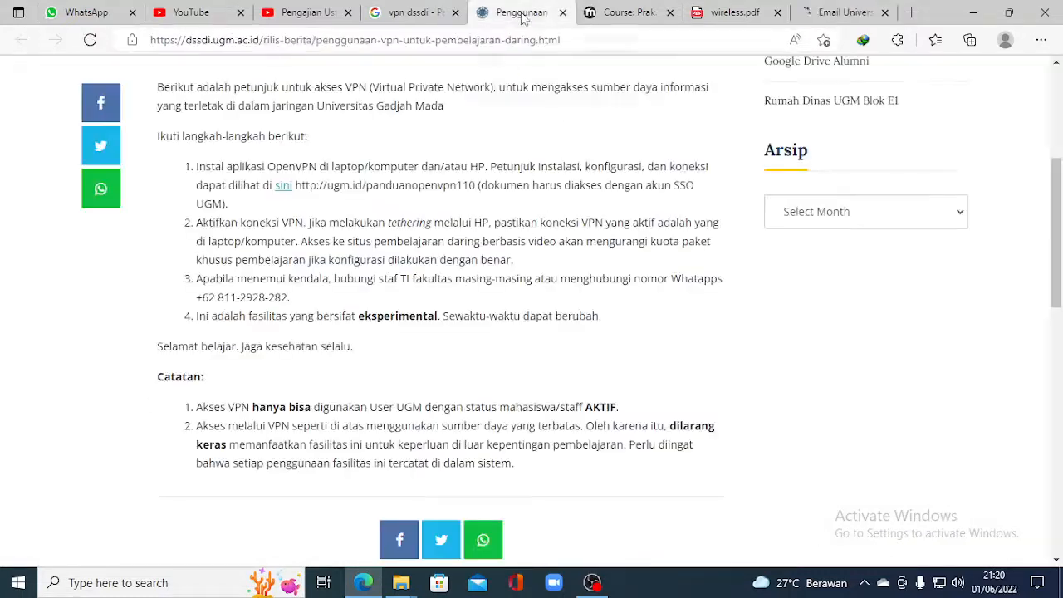
pyautogui.click(289, 187)
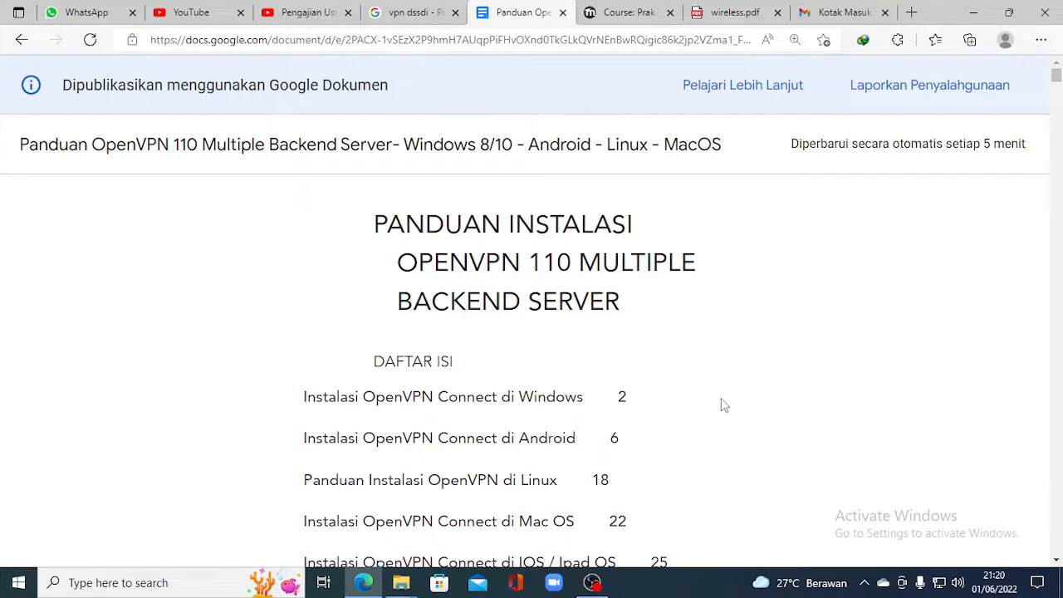
pyautogui.scroll(-2, 722, 404)
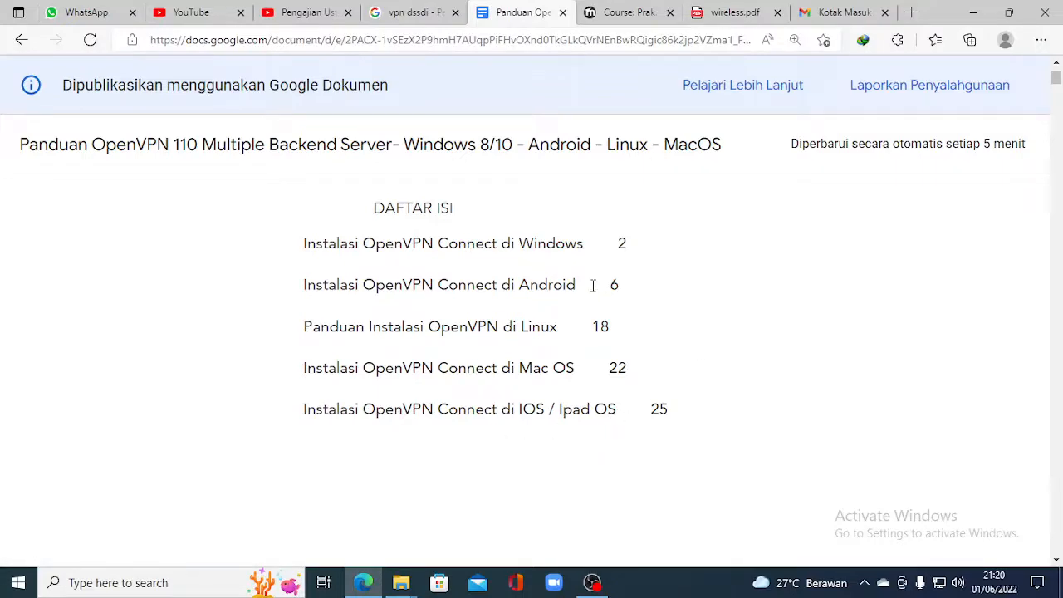
pyautogui.click(547, 244)
pyautogui.scroll(2, 888, 345)
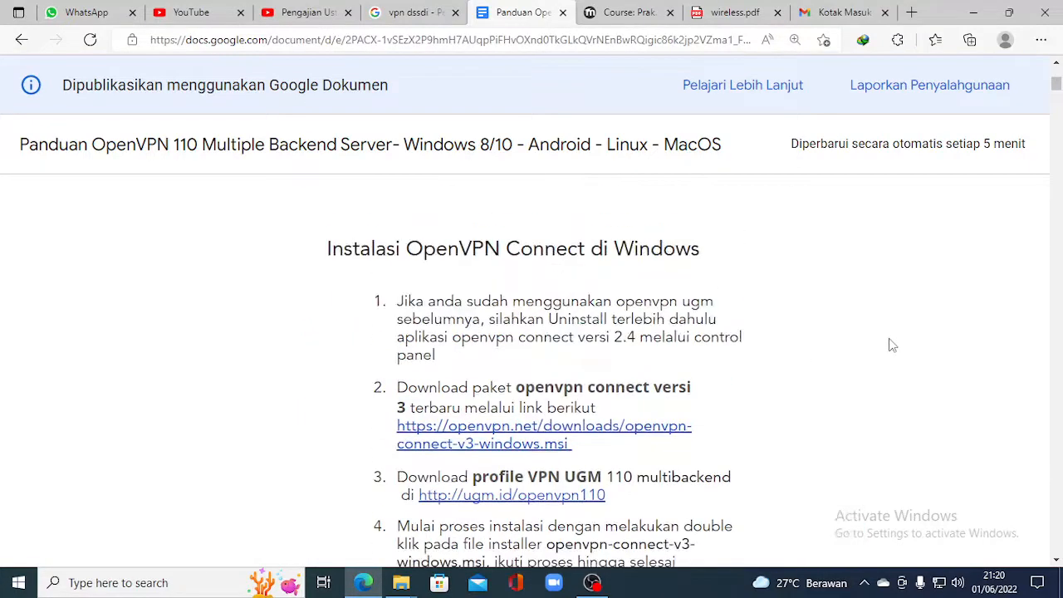
pyautogui.scroll(3, 891, 345)
pyautogui.scroll(-3, 892, 345)
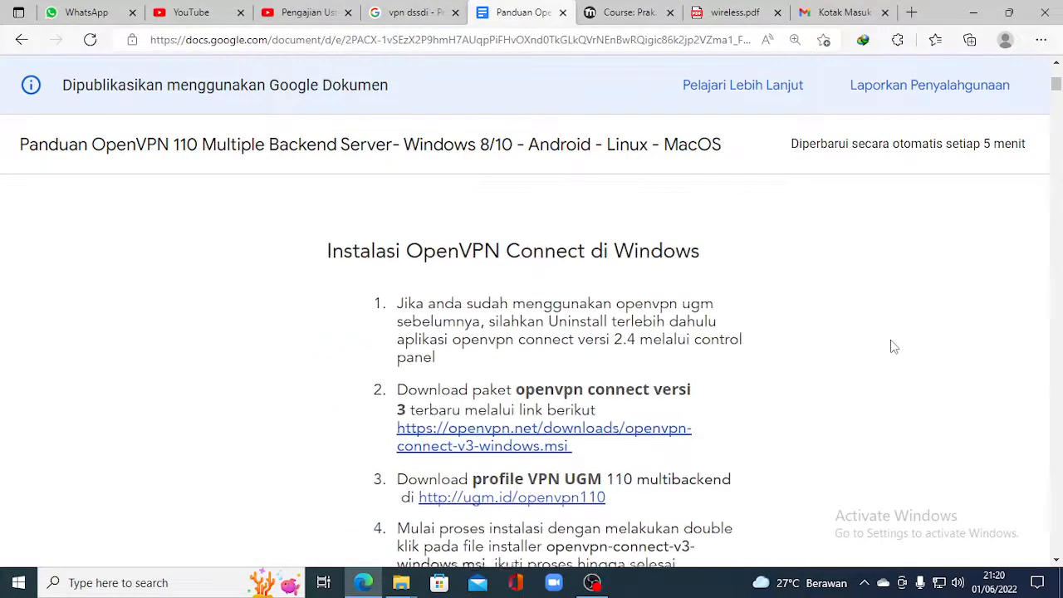
pyautogui.scroll(-1, 891, 347)
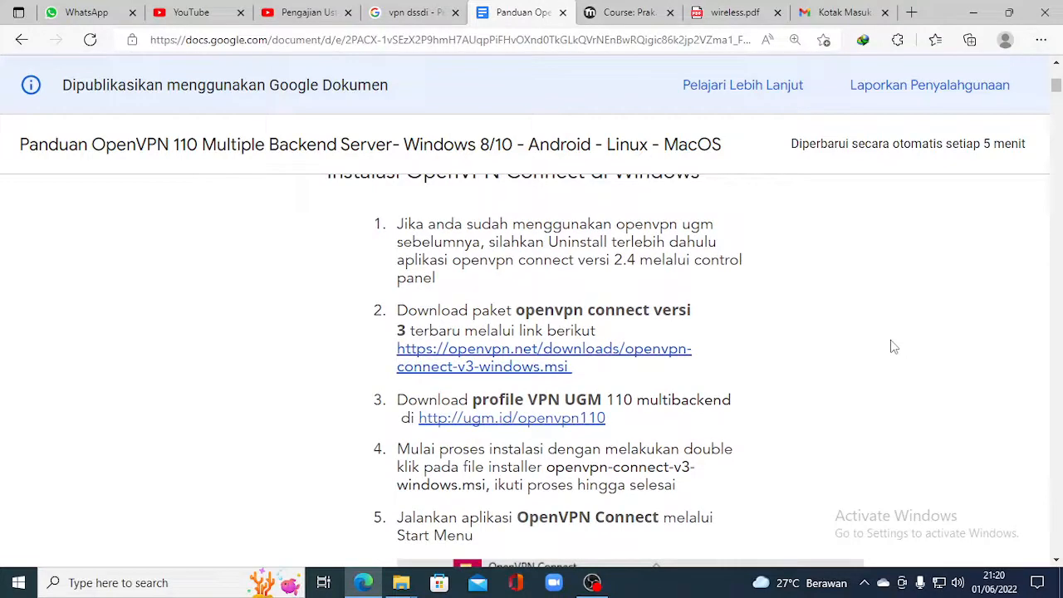
# - Download openvpn-connect-3.3.6.2752_signed.msi with IDM and return to the guide
pyautogui.click(665, 353)
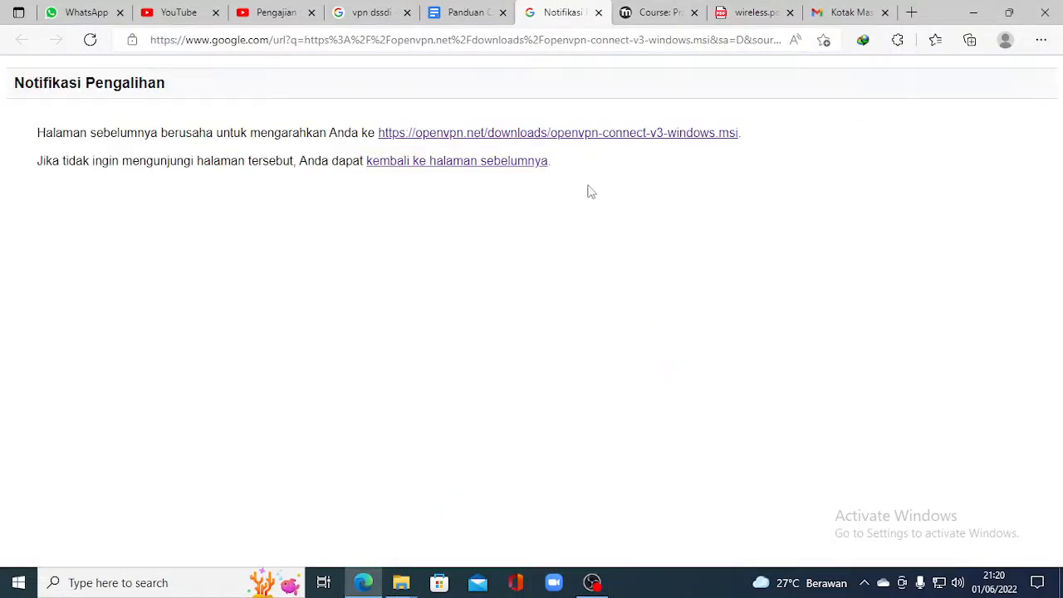
pyautogui.click(580, 140)
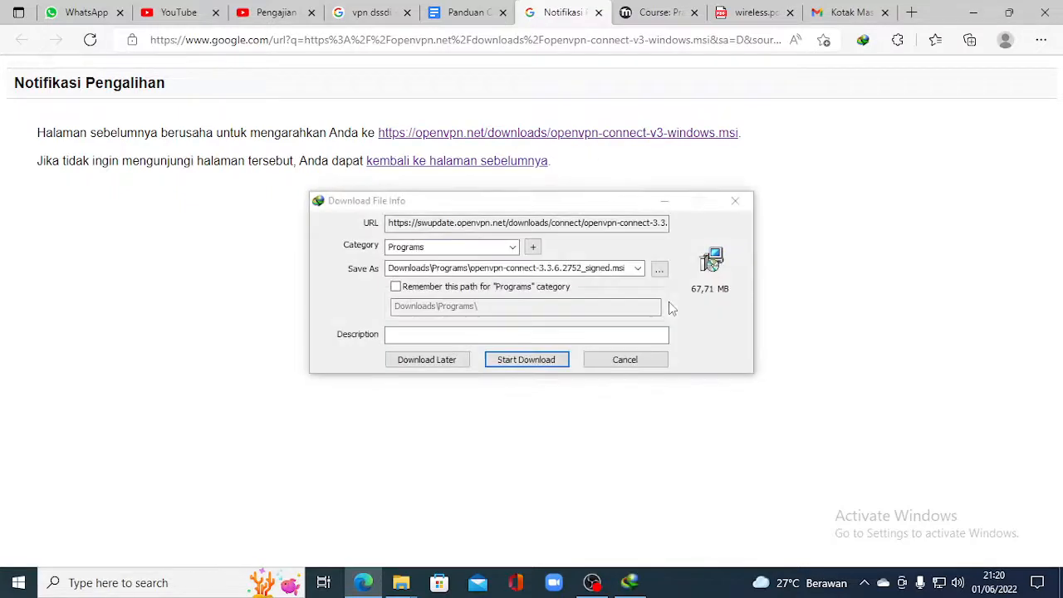
pyautogui.click(526, 359)
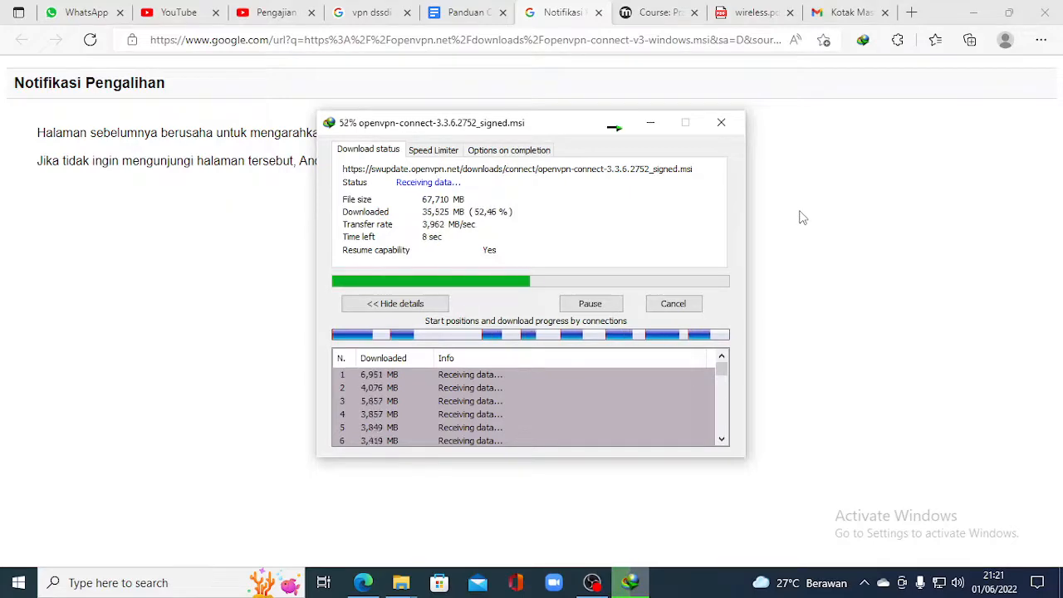
pyautogui.click(463, 13)
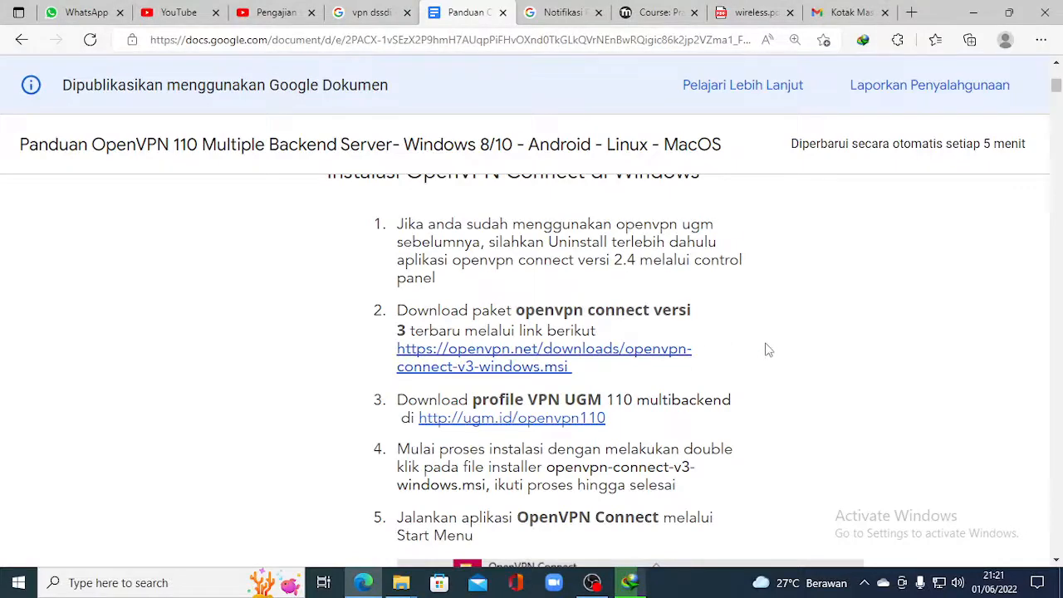
pyautogui.scroll(-2, 767, 349)
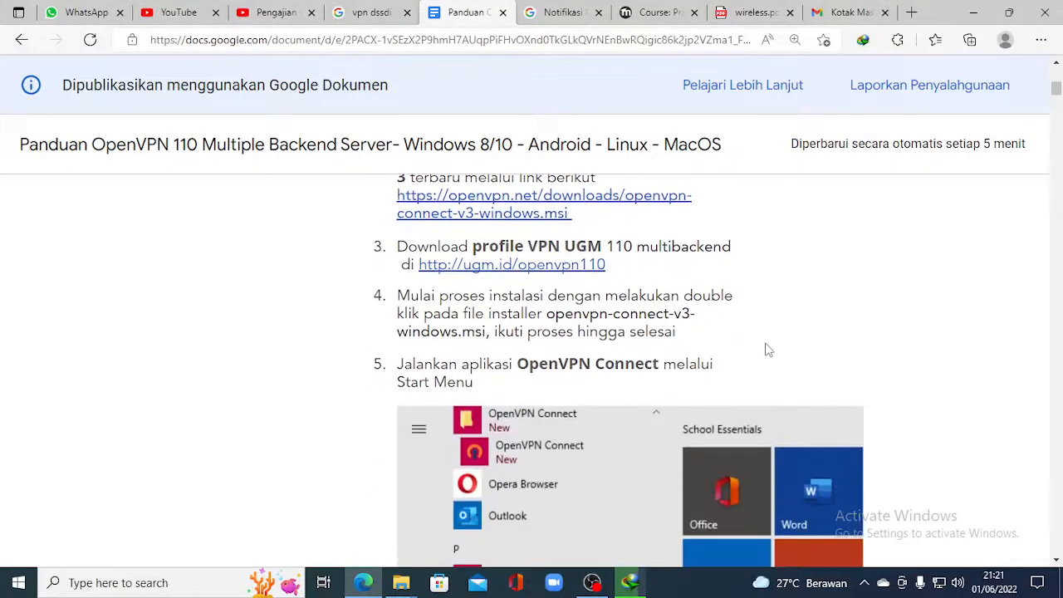
# - Open ugm.id/openvpn110 in a new tab, view the finished installer's folder, then show the ownCloud share
pyautogui.rightClick(545, 265)
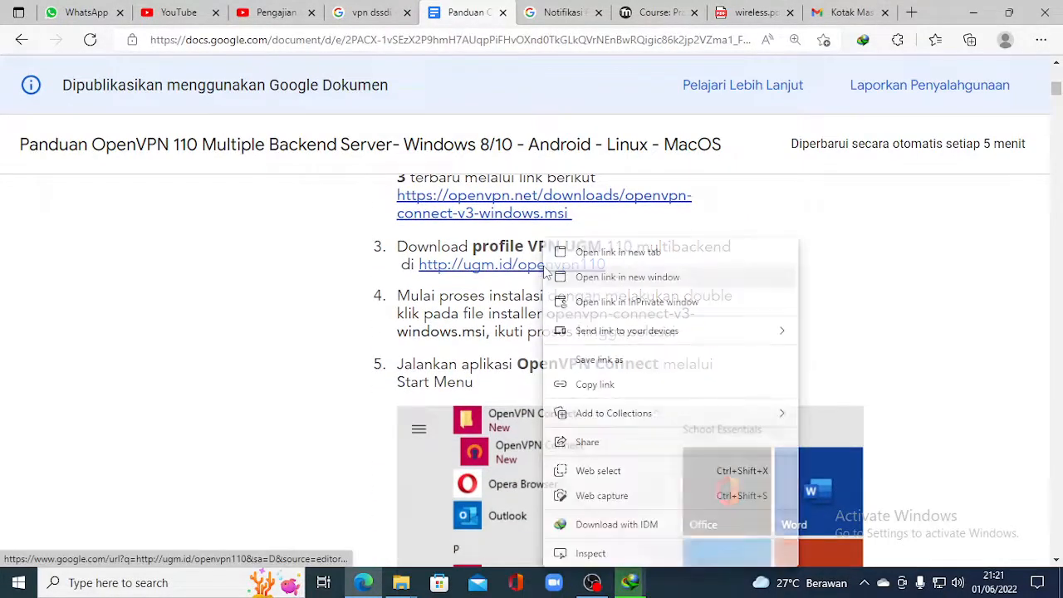
pyautogui.click(620, 259)
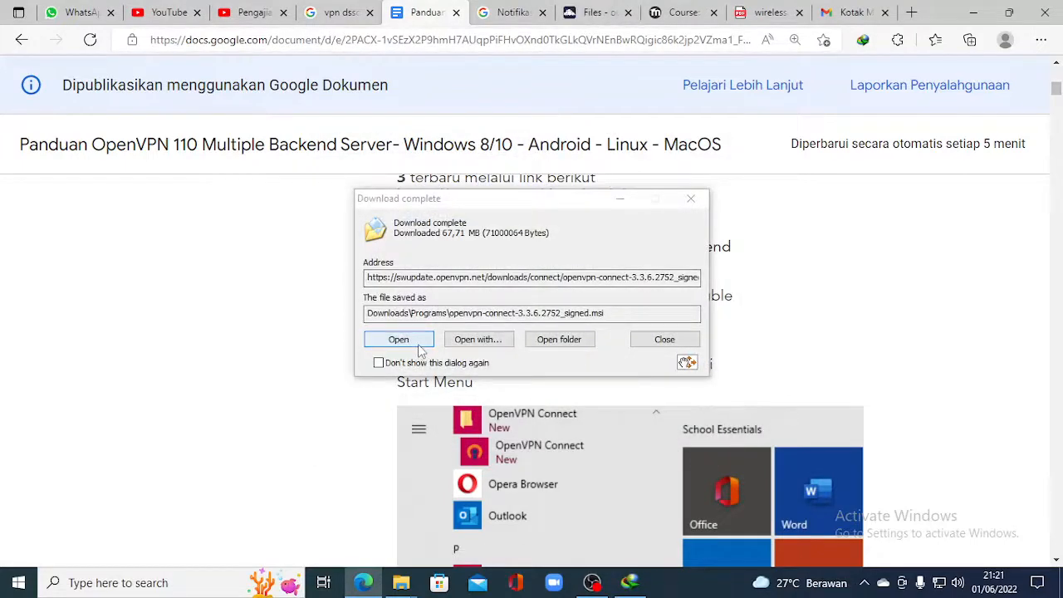
pyautogui.click(560, 339)
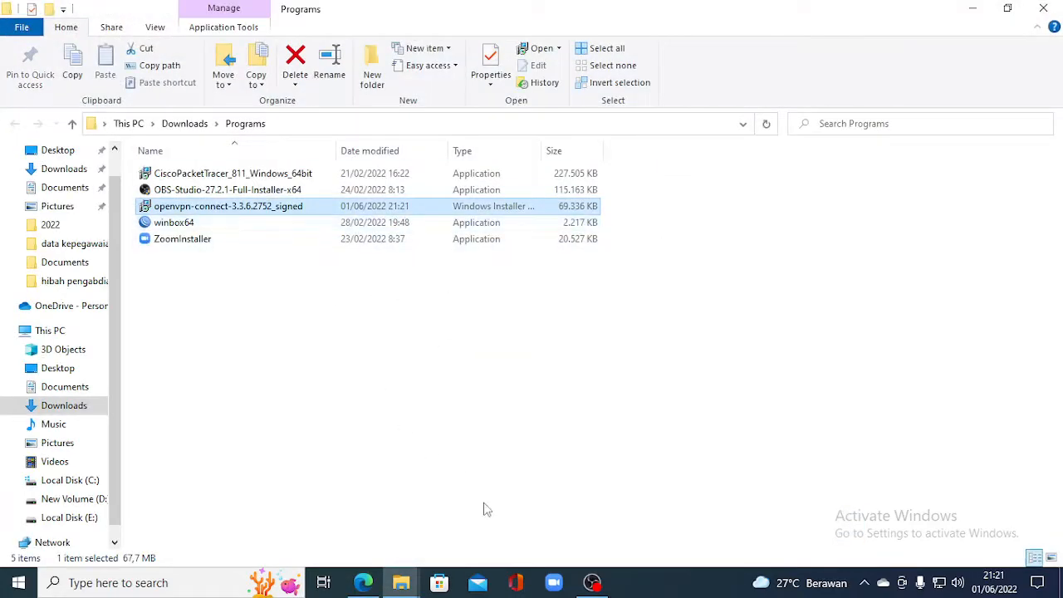
pyautogui.click(364, 582)
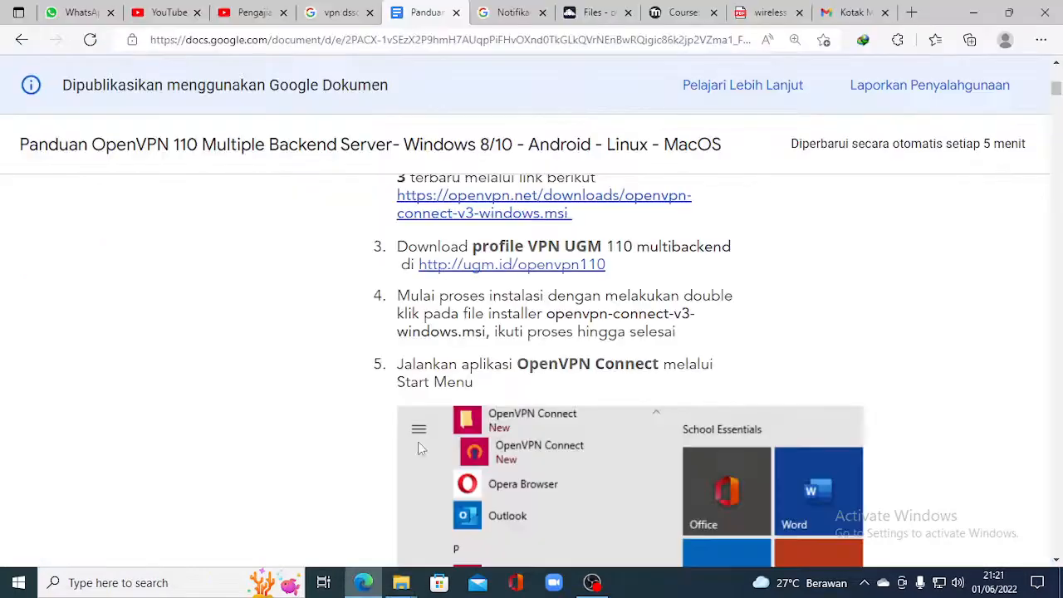
pyautogui.click(591, 14)
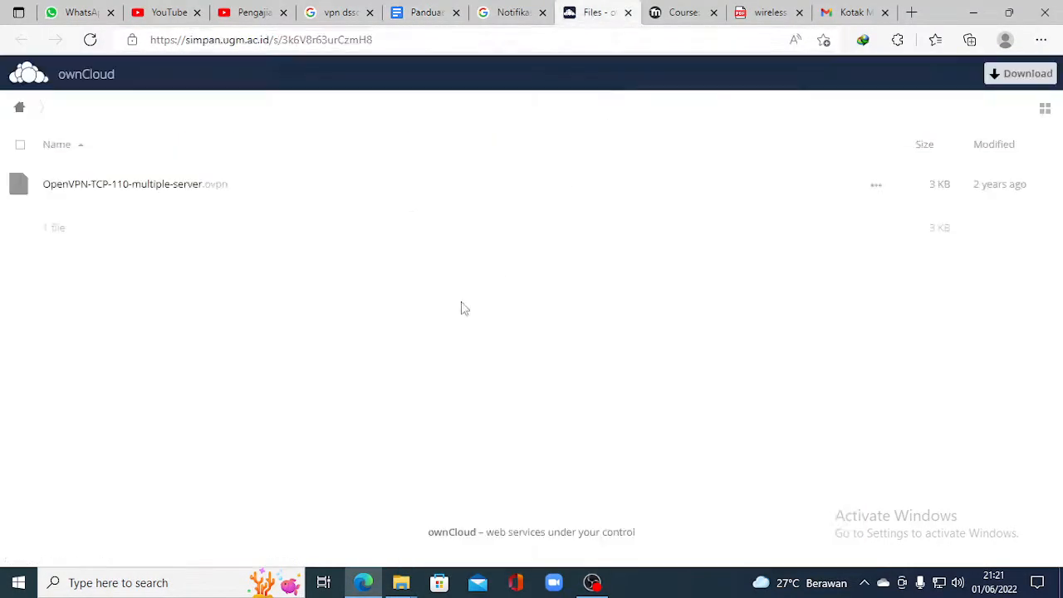
# - Download OpenVPN-TCP-110-multiple-server.ovpn from ownCloud and check its folder and the Programs folder
pyautogui.click(185, 187)
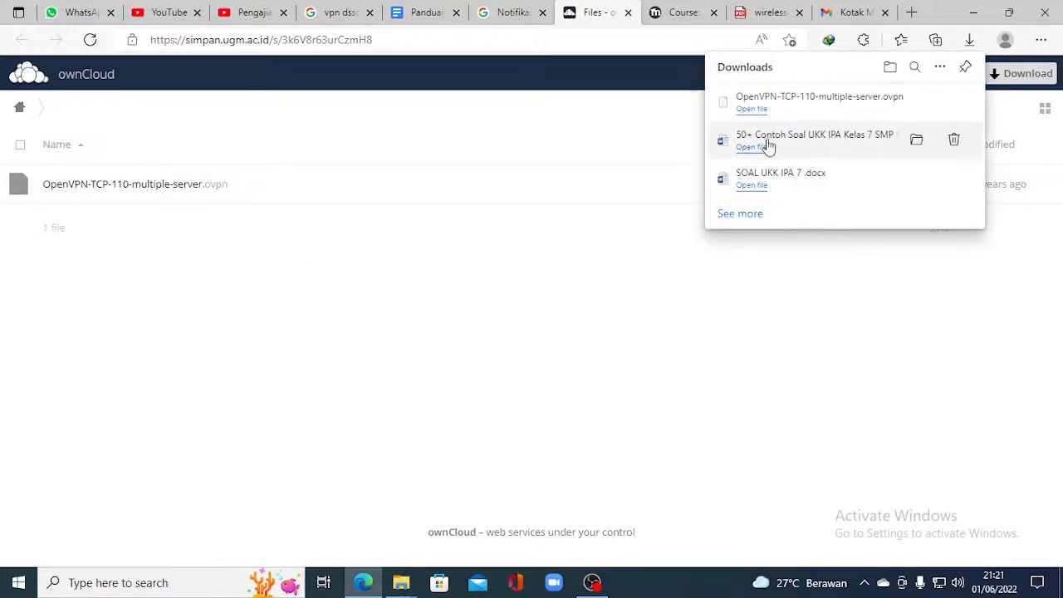
pyautogui.click(915, 101)
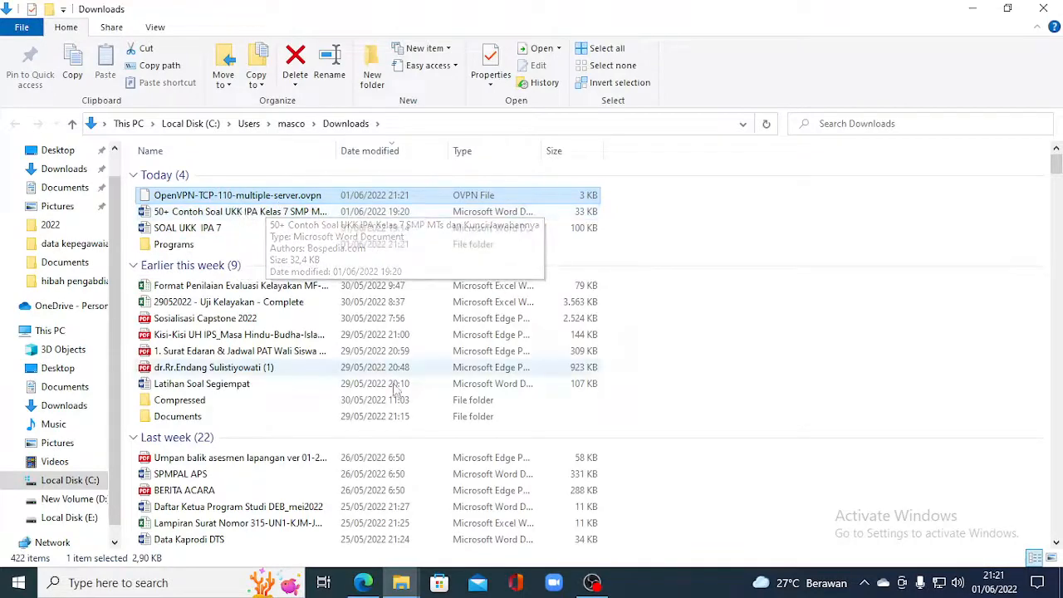
pyautogui.click(401, 582)
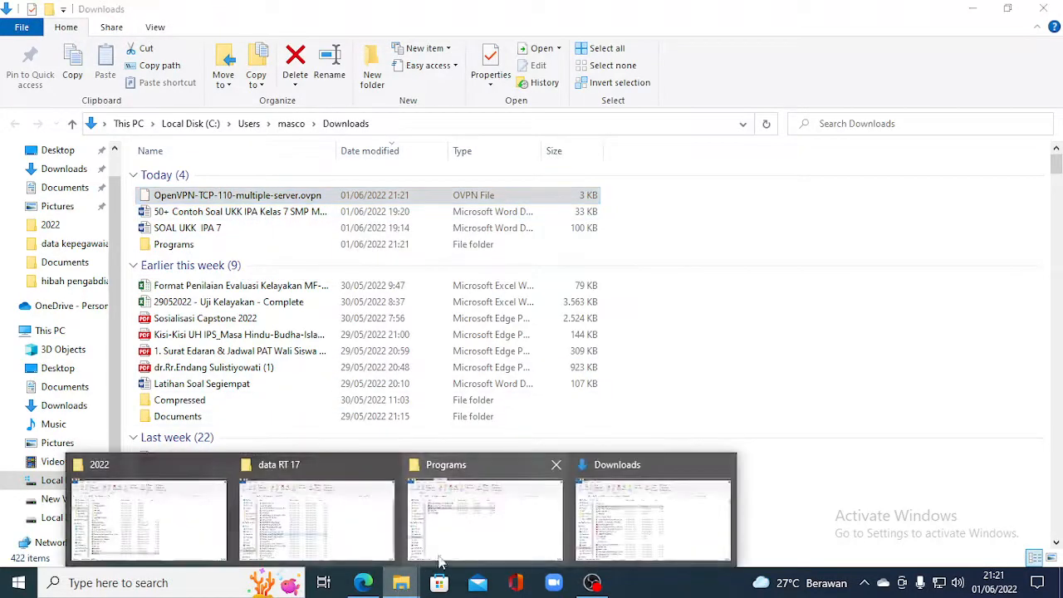
pyautogui.click(471, 502)
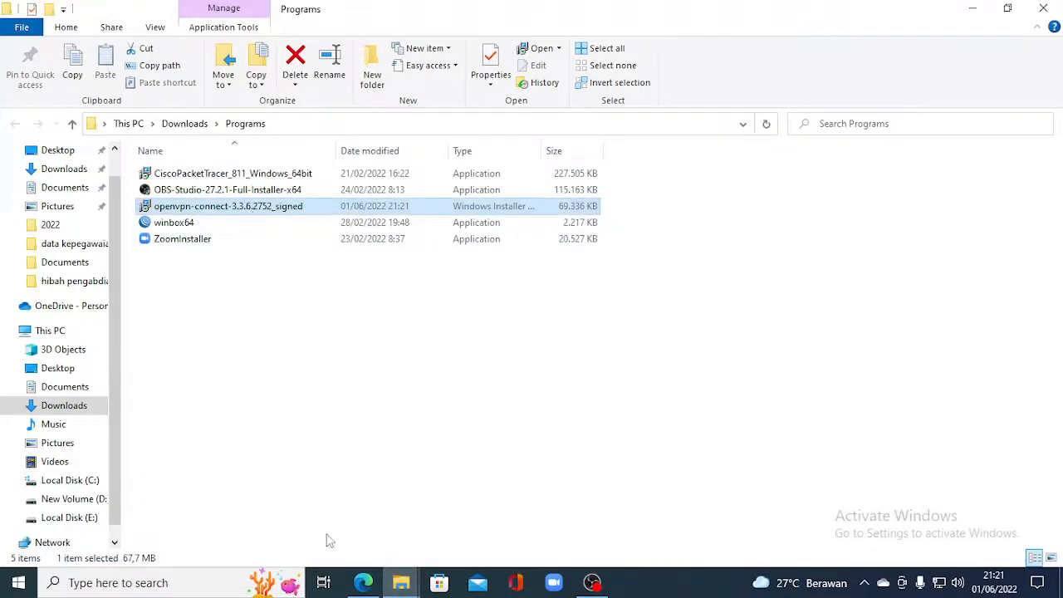
pyautogui.click(363, 582)
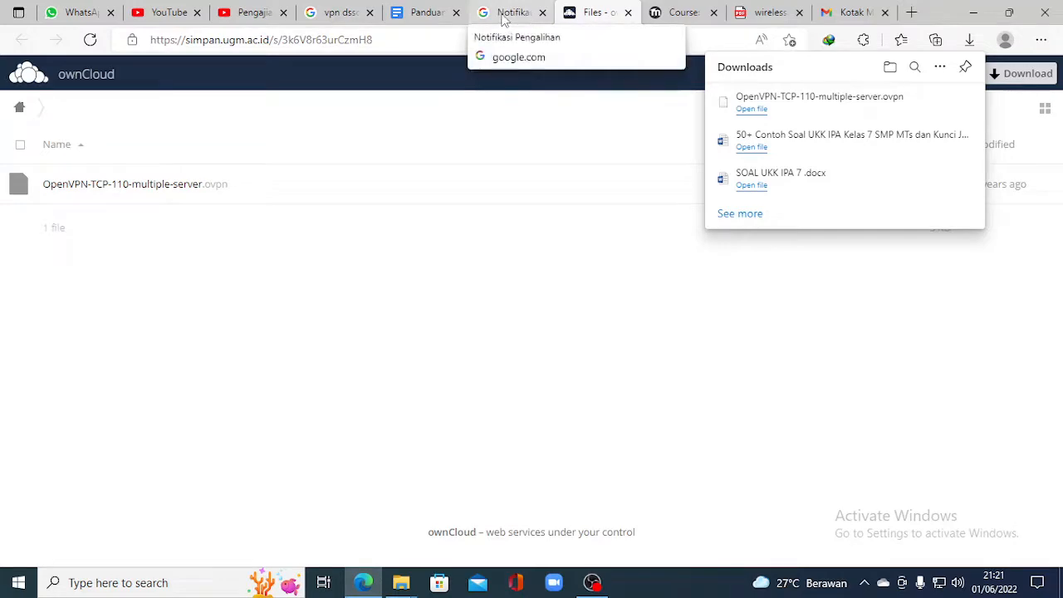
# - Close the redirect notice tab, scroll the OpenVPN guide down, and bring up the Programs folder
pyautogui.click(424, 13)
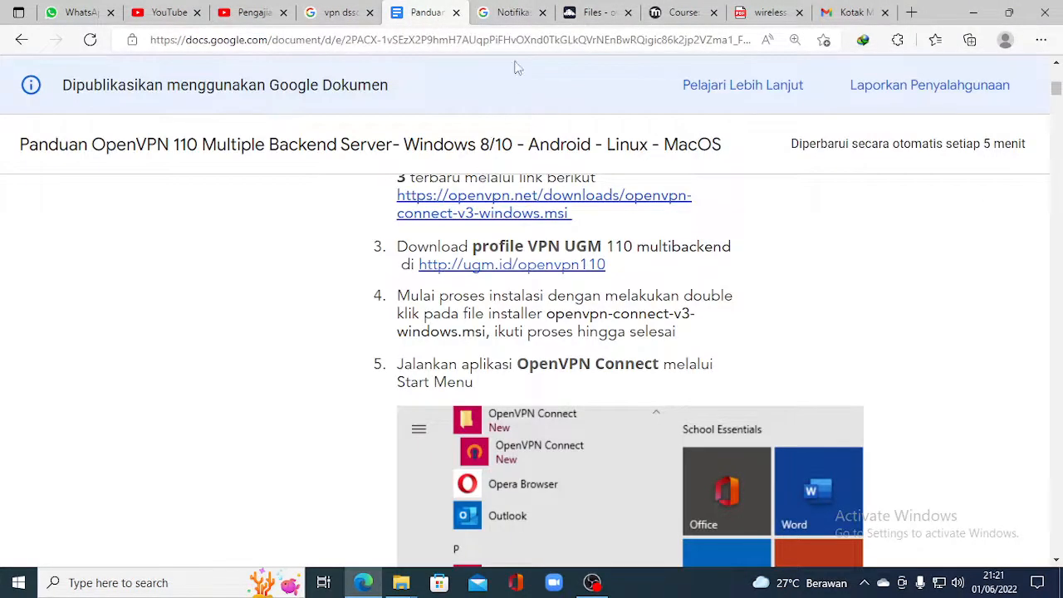
pyautogui.click(536, 20)
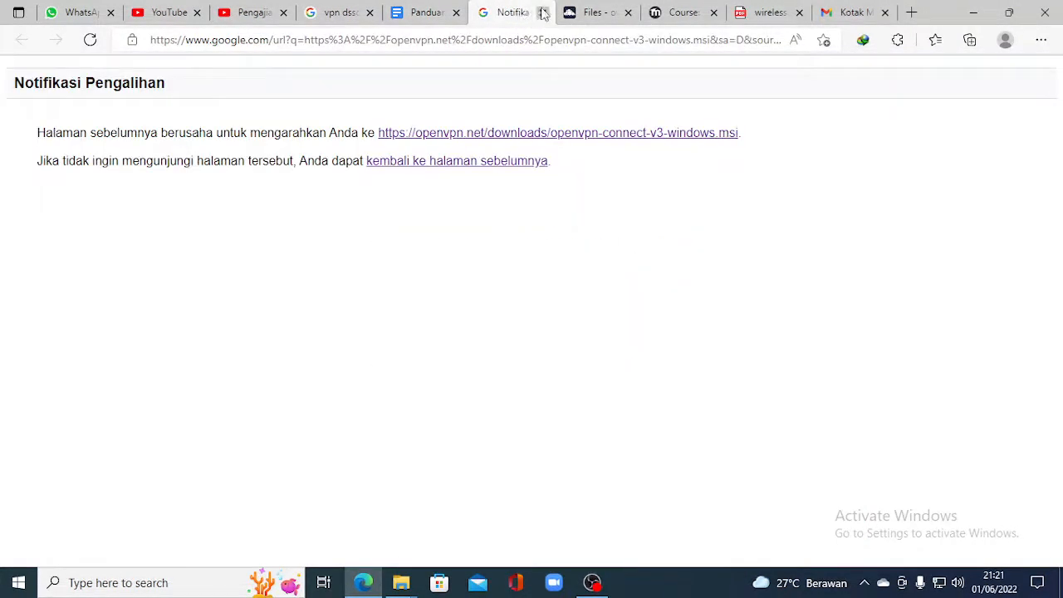
pyautogui.click(542, 12)
pyautogui.click(419, 17)
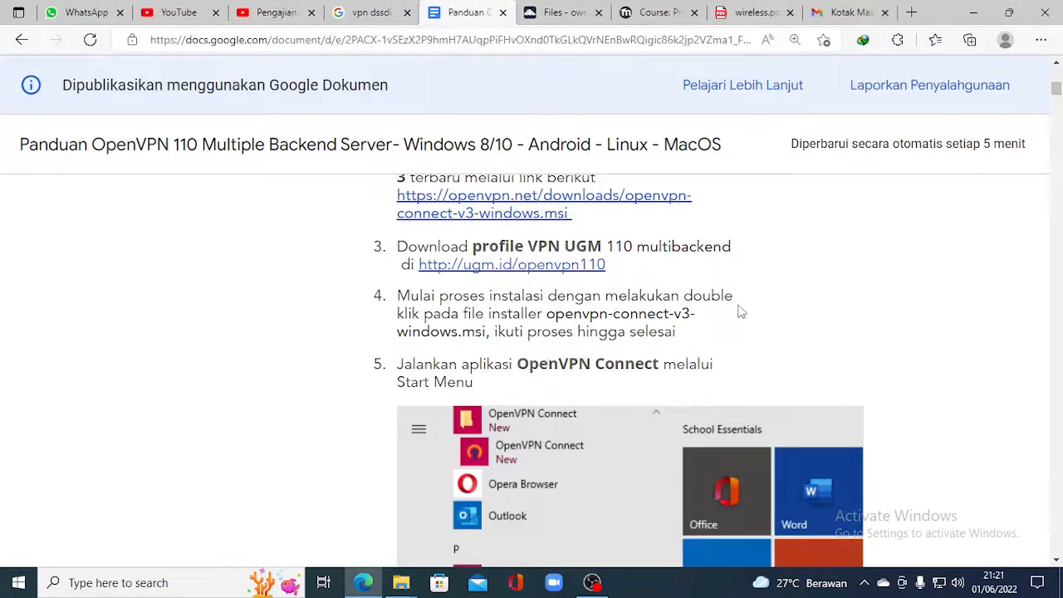
pyautogui.scroll(-1, 743, 309)
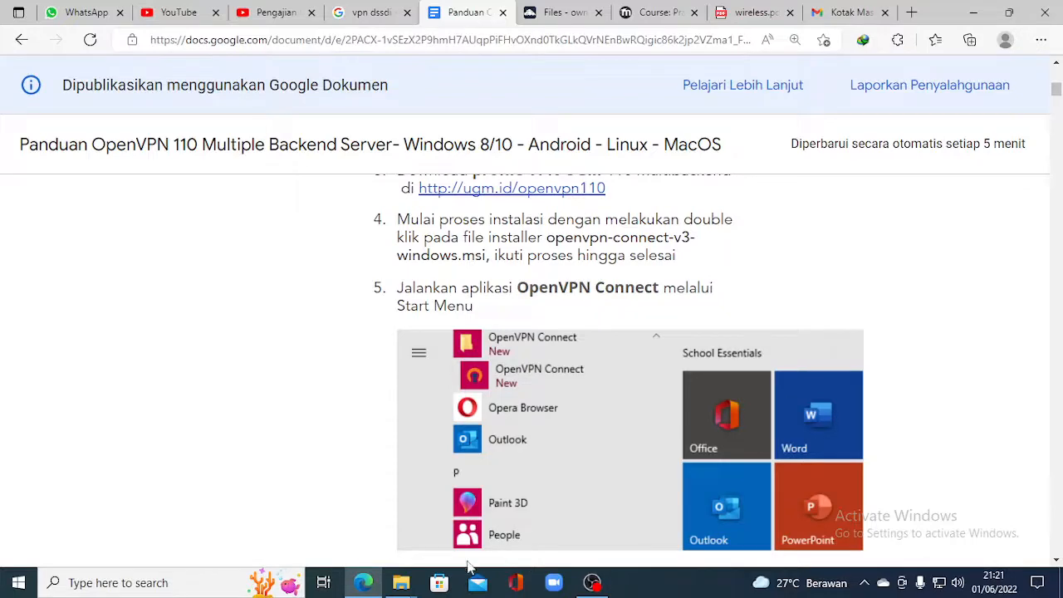
pyautogui.click(403, 582)
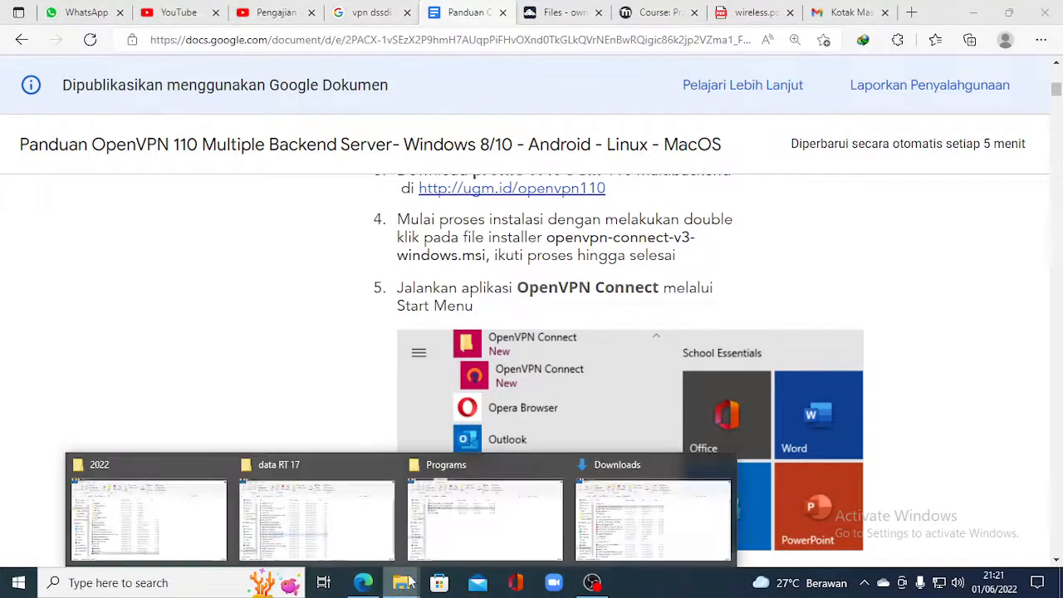
pyautogui.click(458, 521)
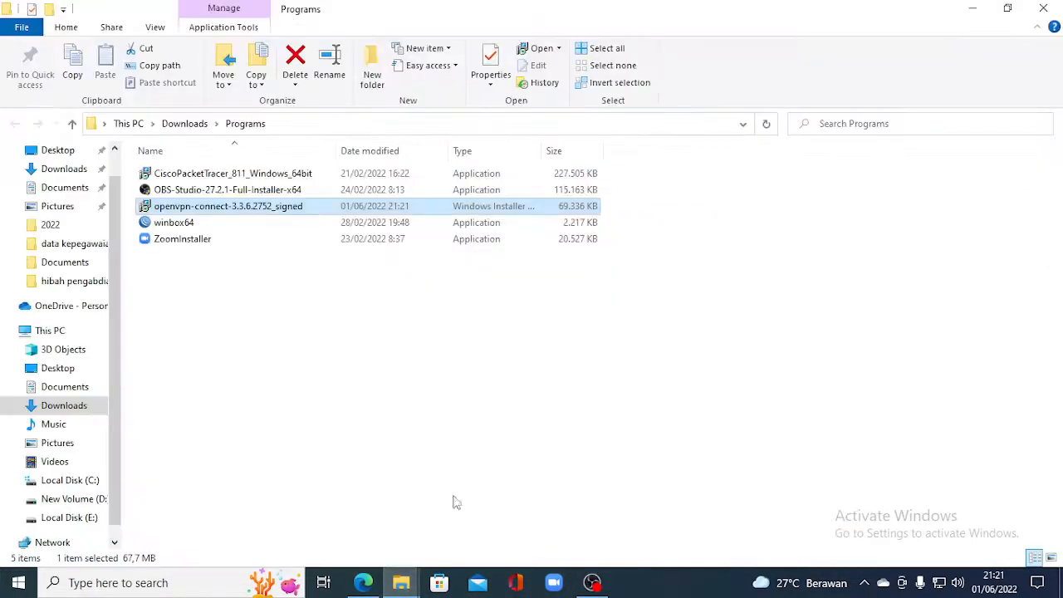
# - Install OpenVPN Connect from the downloaded installer, accepting the licence terms, then return to Edge
pyautogui.rightClick(266, 208)
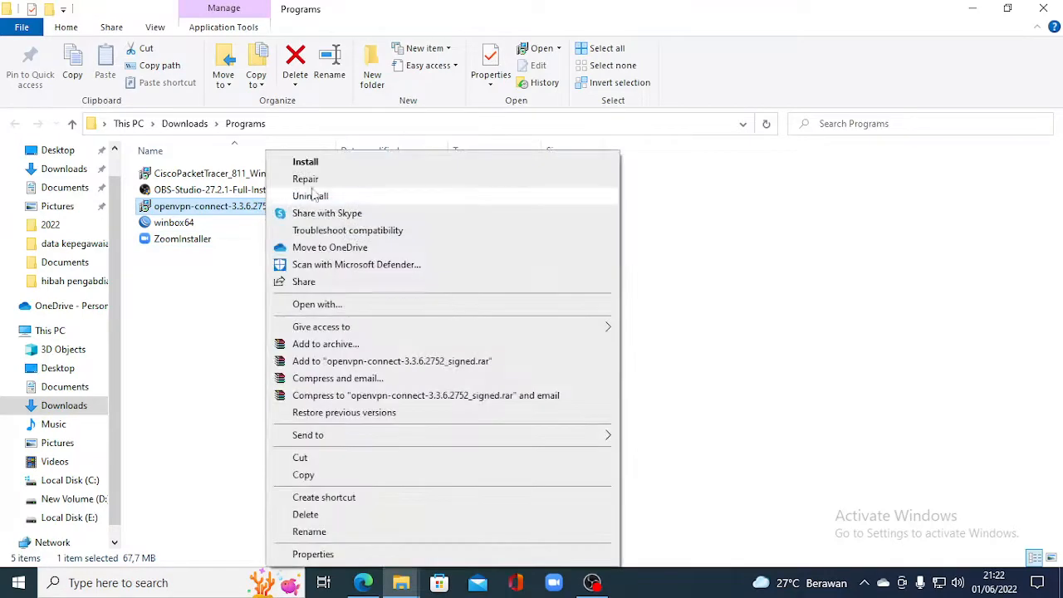
pyautogui.click(306, 162)
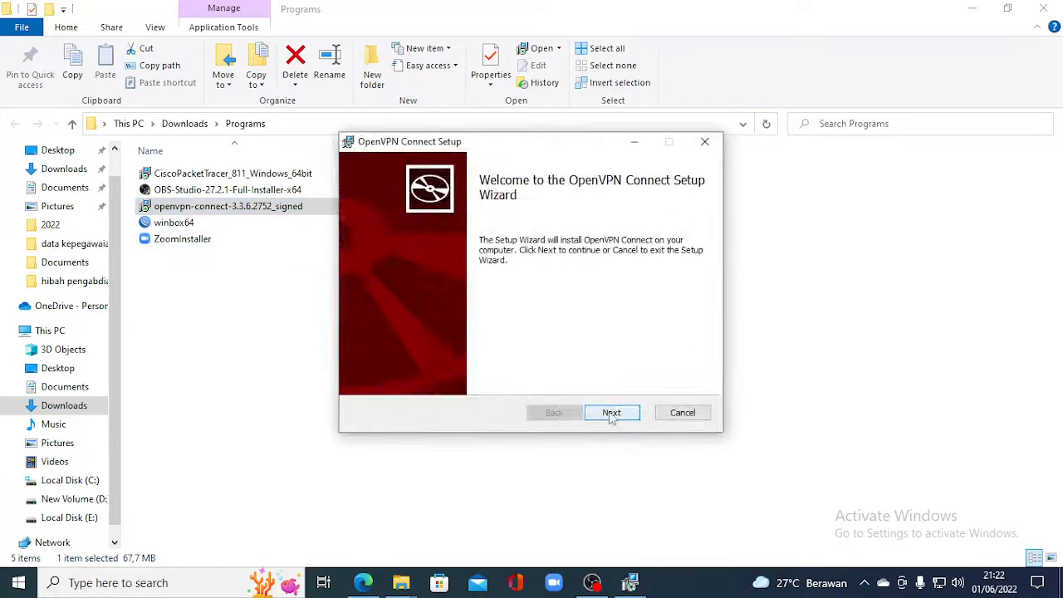
pyautogui.click(610, 412)
pyautogui.click(444, 377)
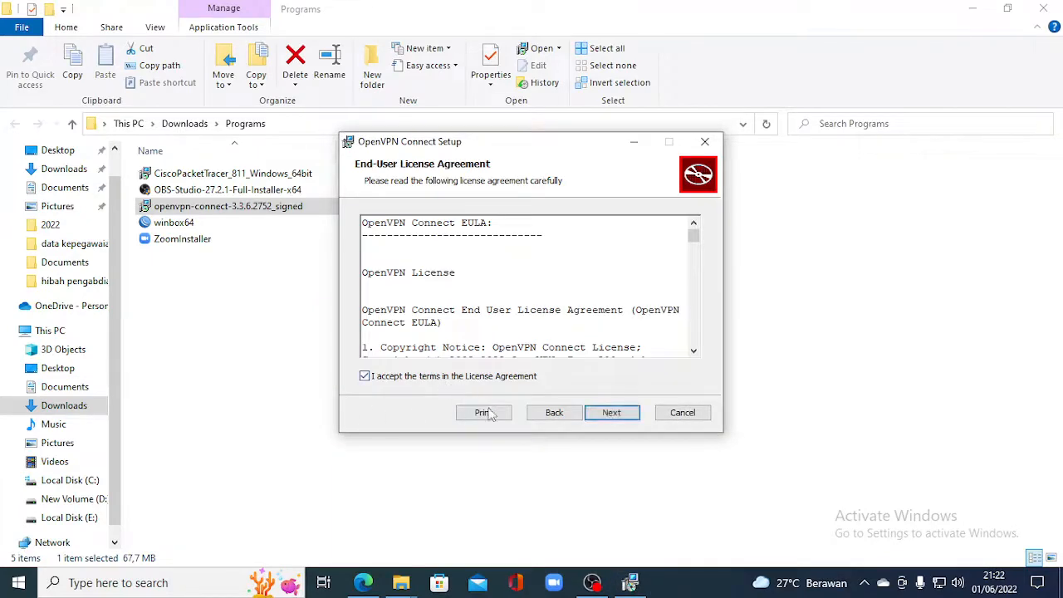
pyautogui.click(611, 412)
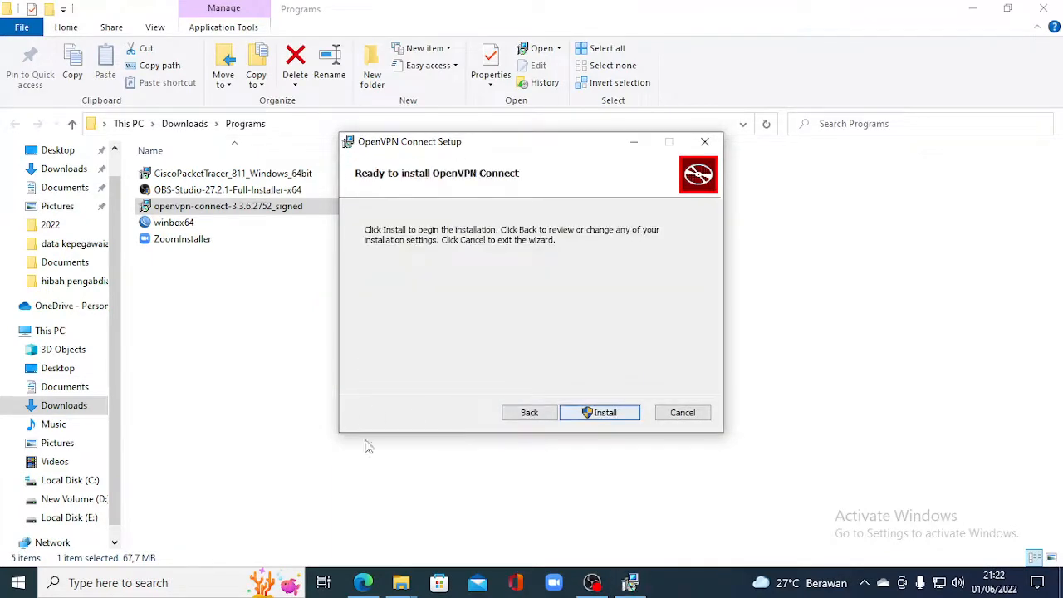
pyautogui.click(604, 413)
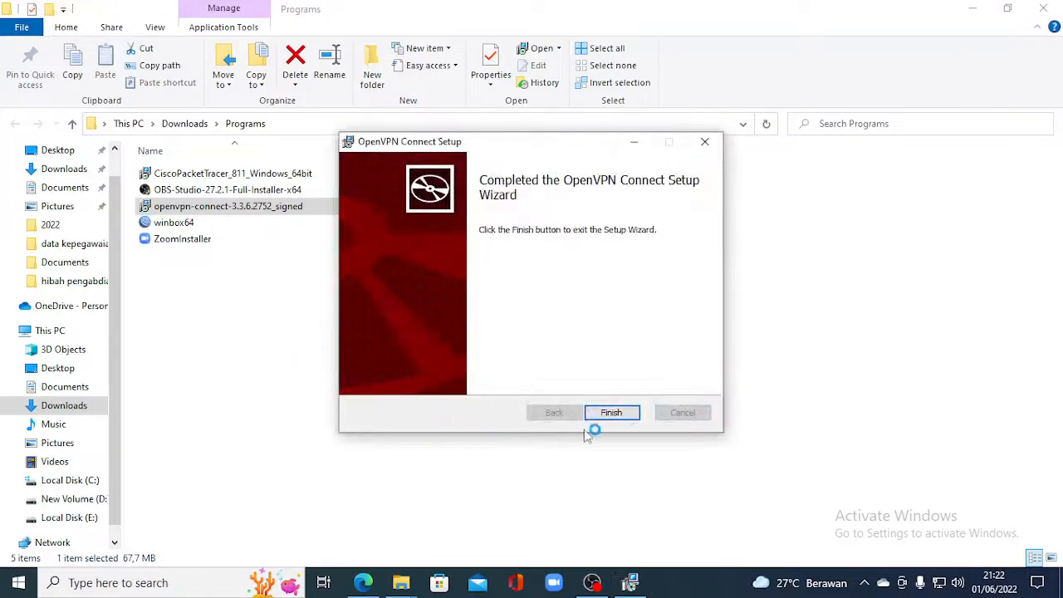
pyautogui.click(624, 412)
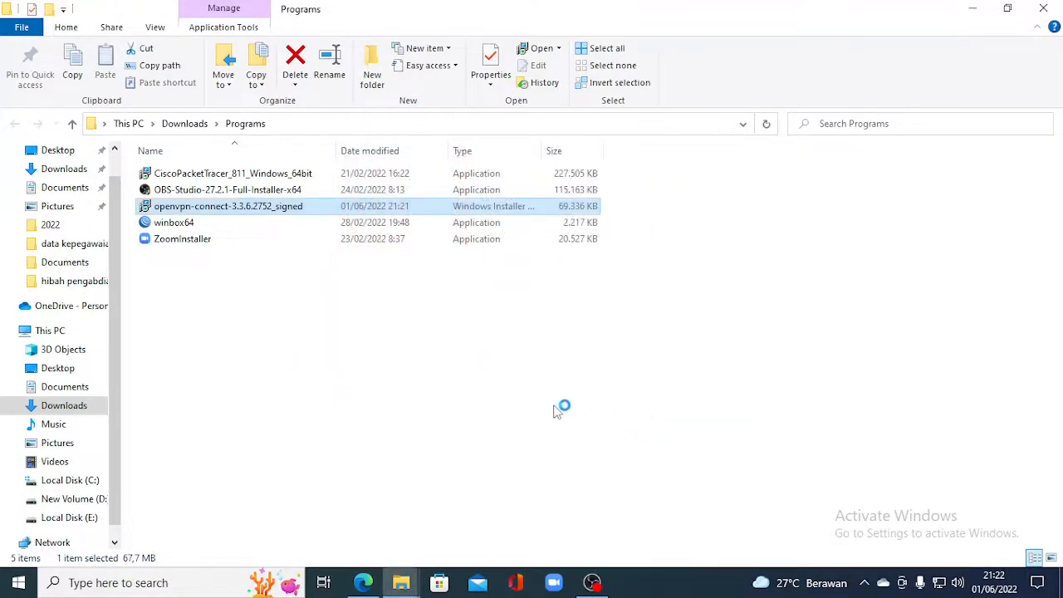
pyautogui.click(360, 581)
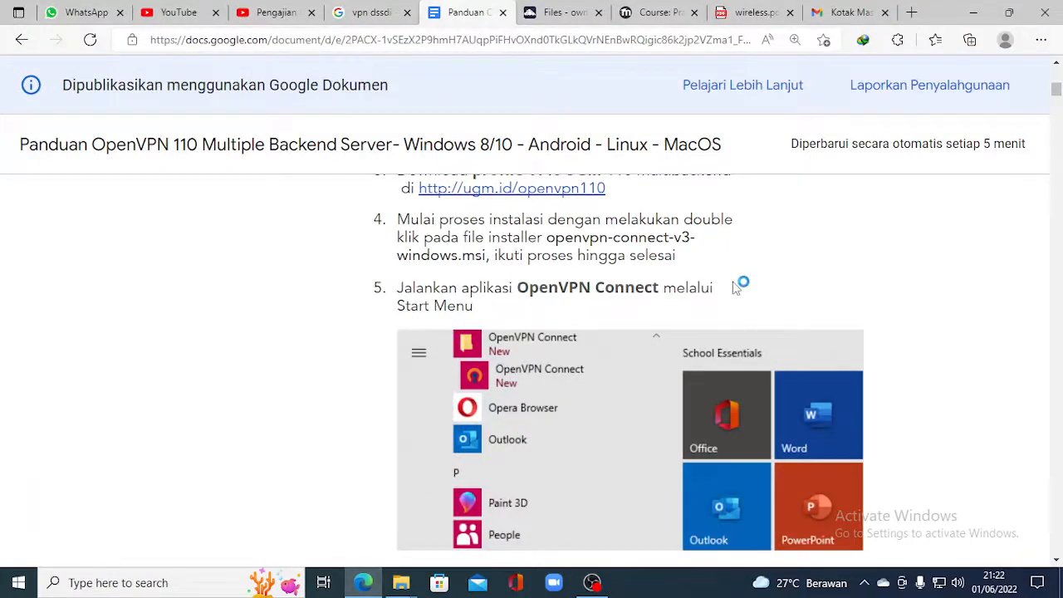
# - Launch OpenVPN Connect from the Start menu's Recently added list
pyautogui.click(20, 583)
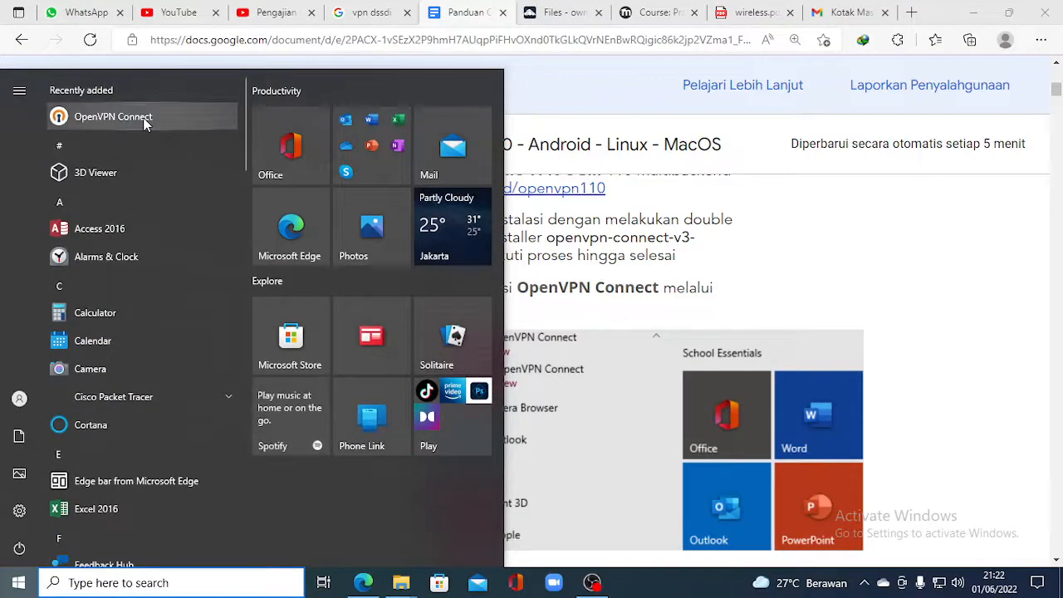
pyautogui.click(145, 117)
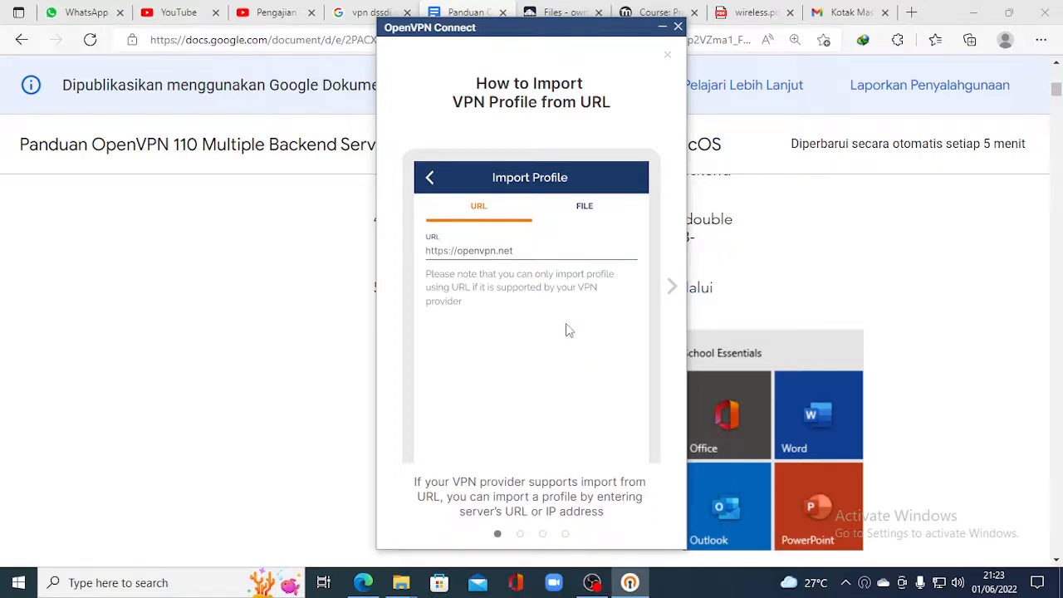
# - Place OpenVPN Connect beside the Downloads folder and try dropping the .ovpn profile onto it
pyautogui.moveTo(522, 32); pyautogui.dragTo(361, 20)
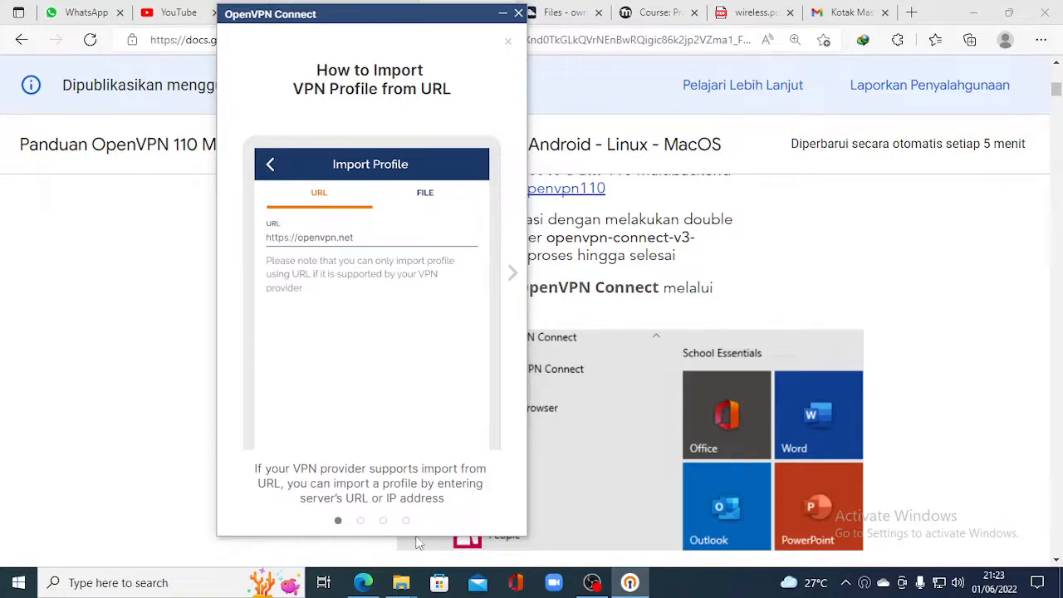
pyautogui.moveTo(417, 573)
pyautogui.click(652, 511)
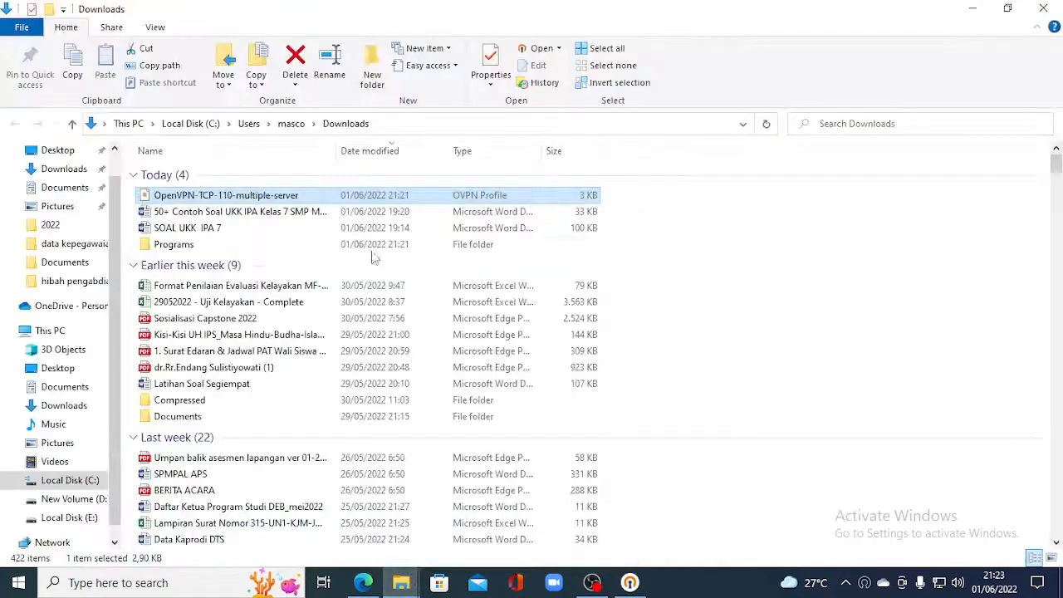
pyautogui.moveTo(257, 199); pyautogui.dragTo(374, 245)
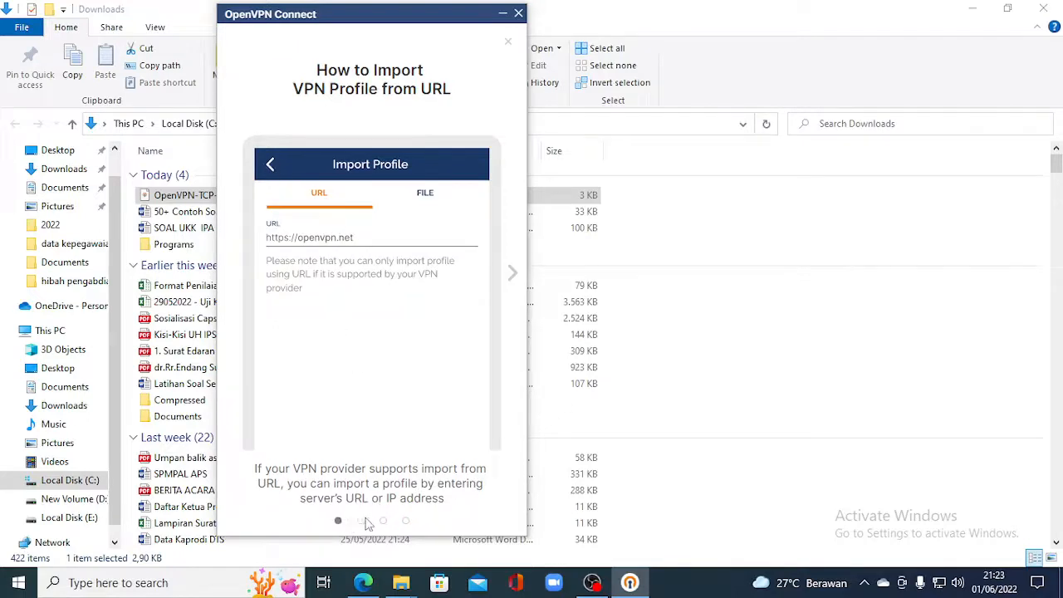
pyautogui.click(513, 275)
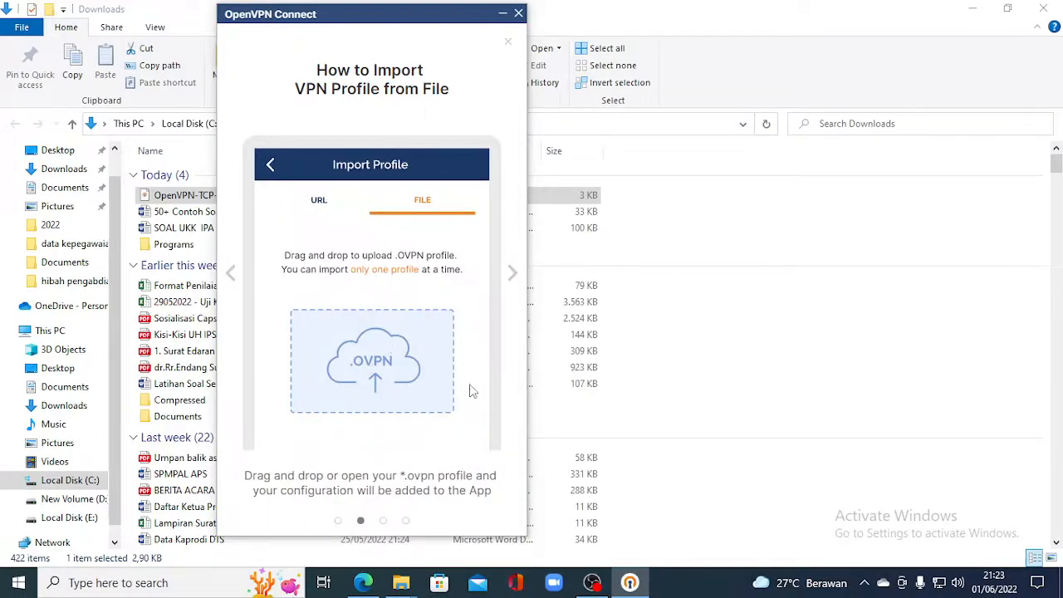
pyautogui.moveTo(421, 584)
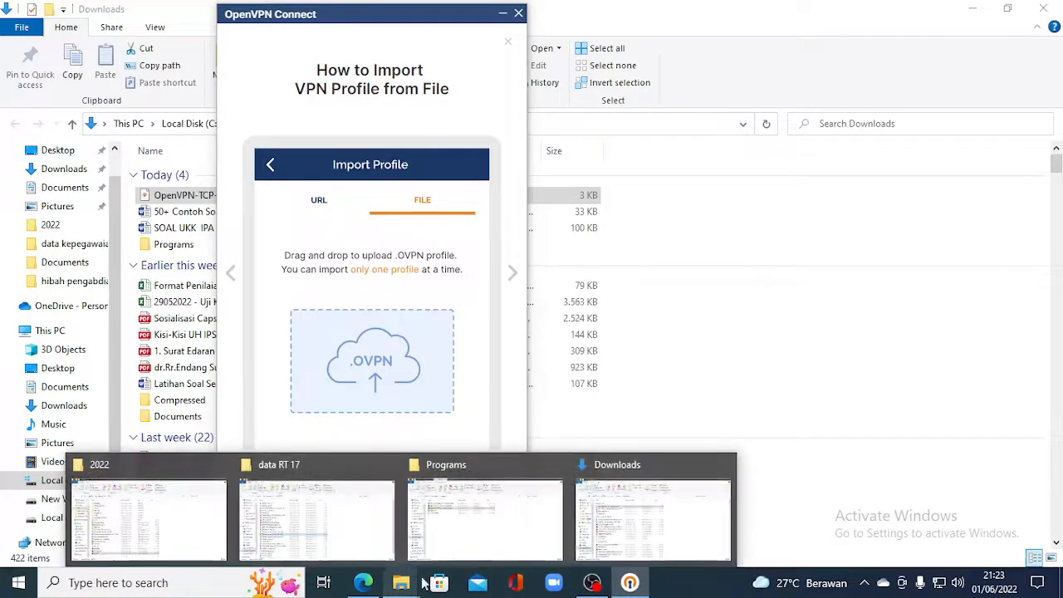
pyautogui.moveTo(204, 199); pyautogui.dragTo(367, 371)
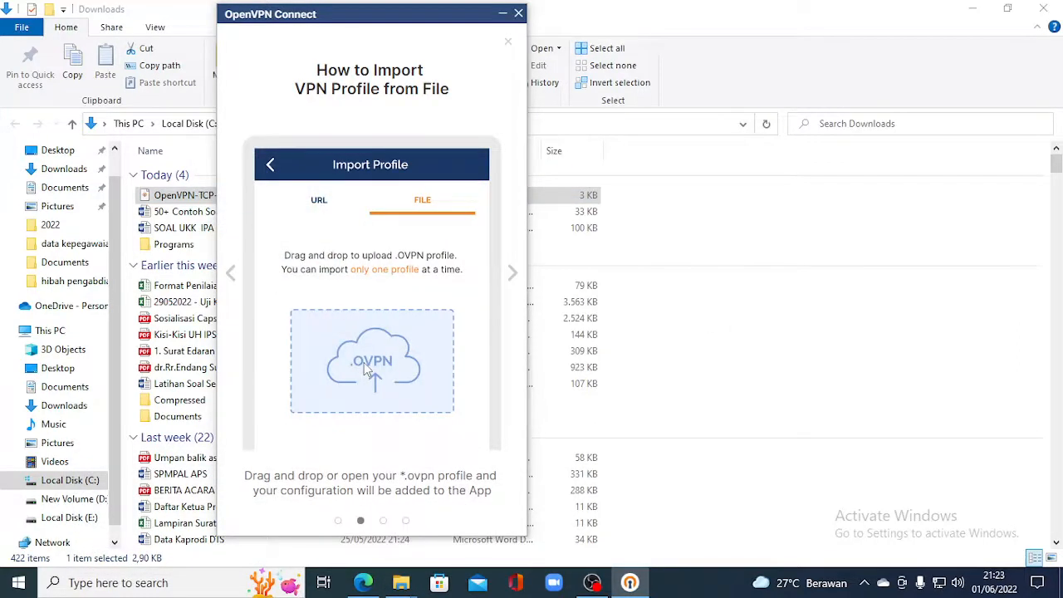
# - Finish the welcome tour, agree to the data collection policy and dismiss the updates notice
pyautogui.click(513, 276)
pyautogui.click(511, 277)
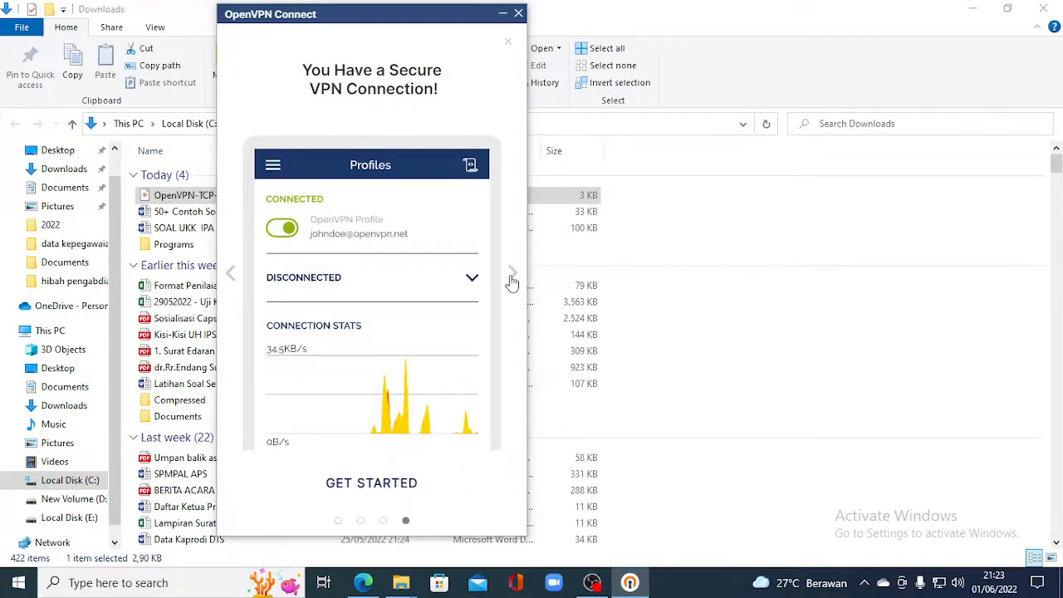
pyautogui.click(511, 276)
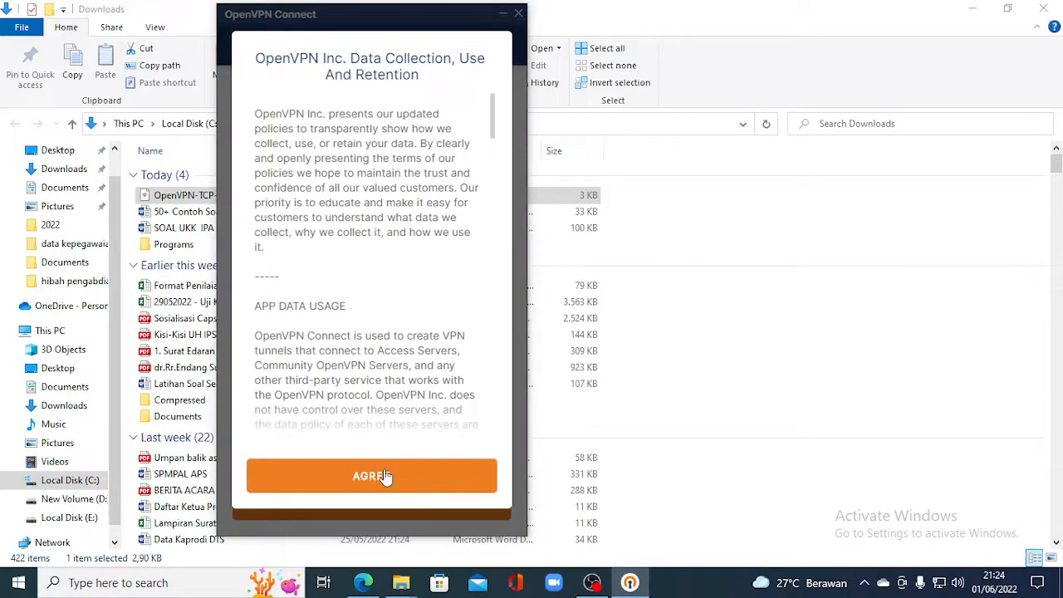
pyautogui.click(384, 476)
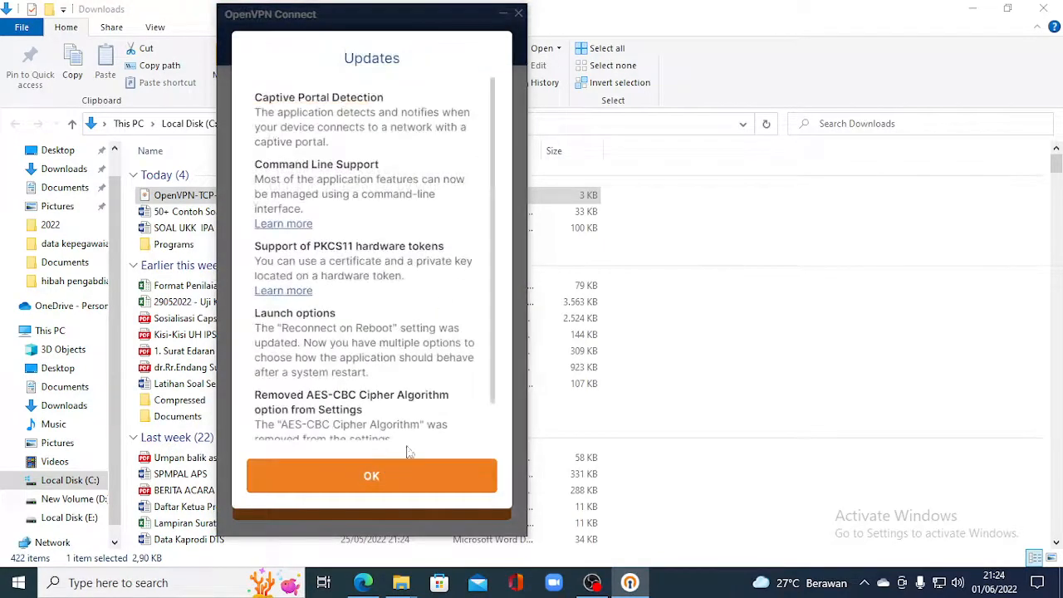
pyautogui.click(397, 481)
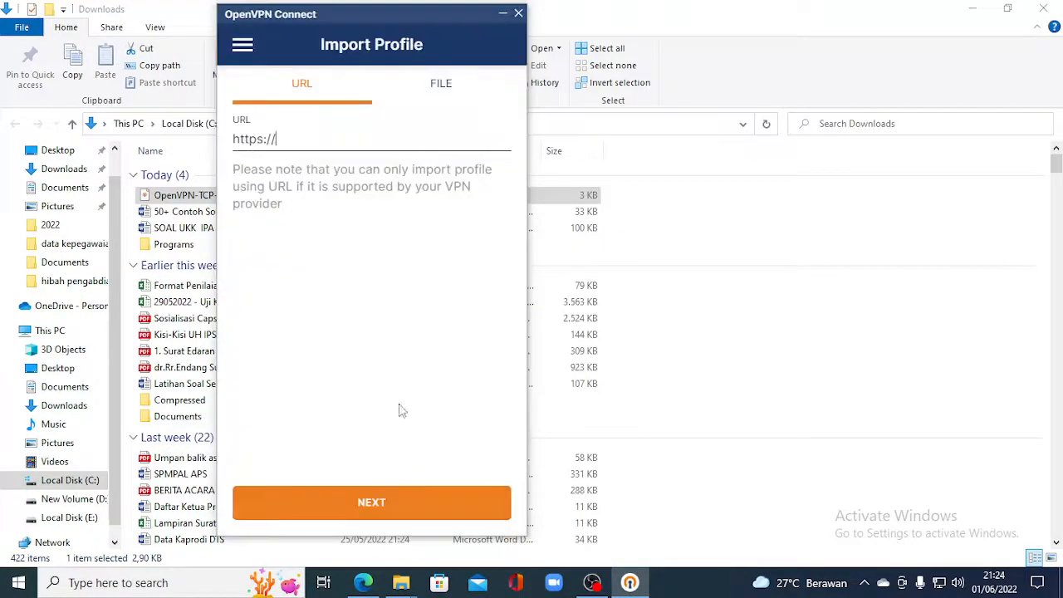
# - Import OpenVPN-TCP-110-multiple-server.ovpn from file and connect using the account's username and password
pyautogui.click(432, 89)
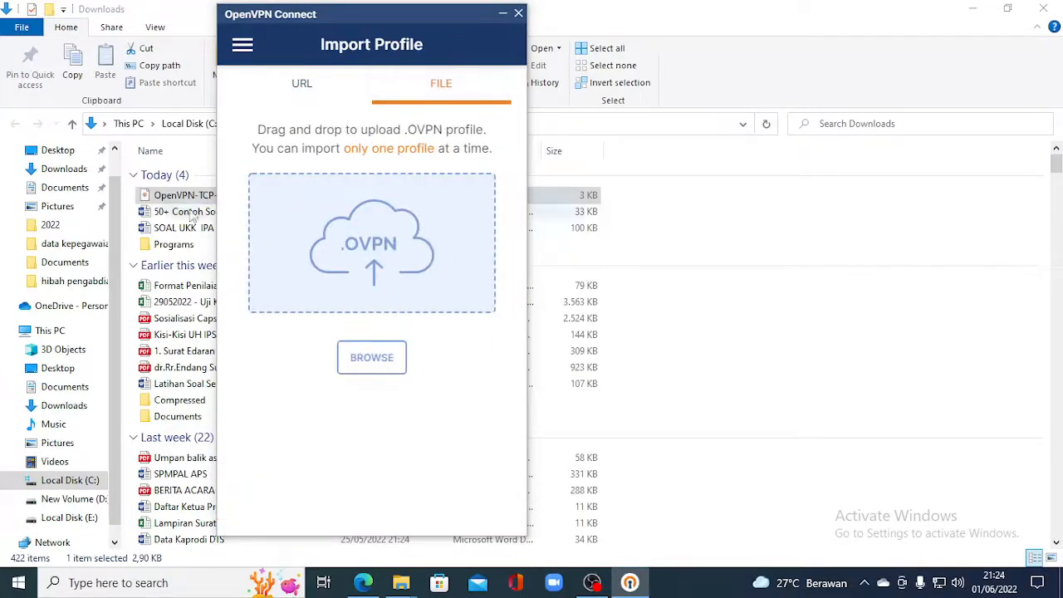
pyautogui.moveTo(171, 203); pyautogui.dragTo(350, 252)
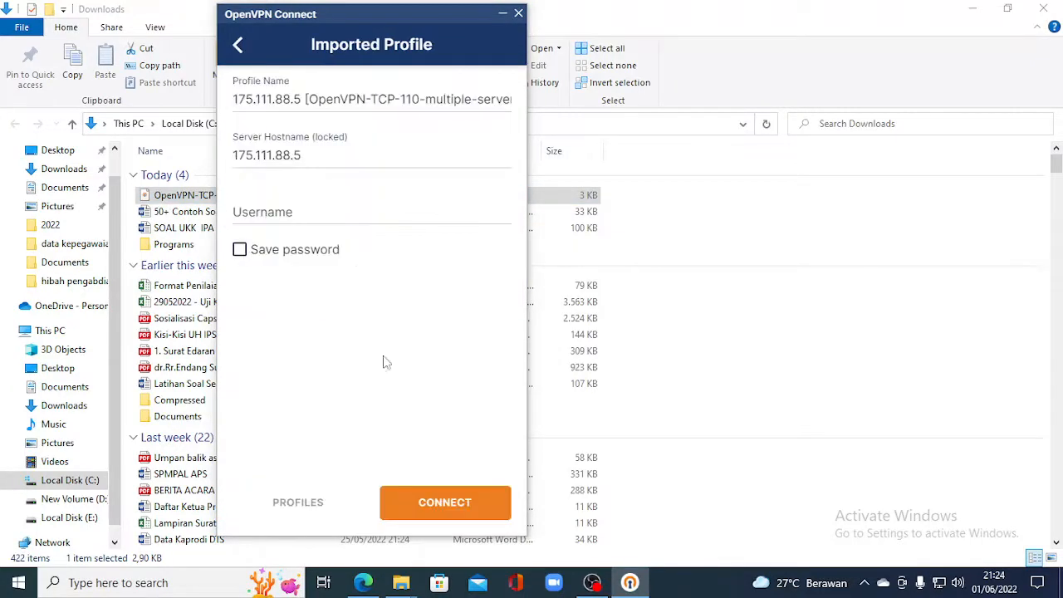
pyautogui.click(264, 214)
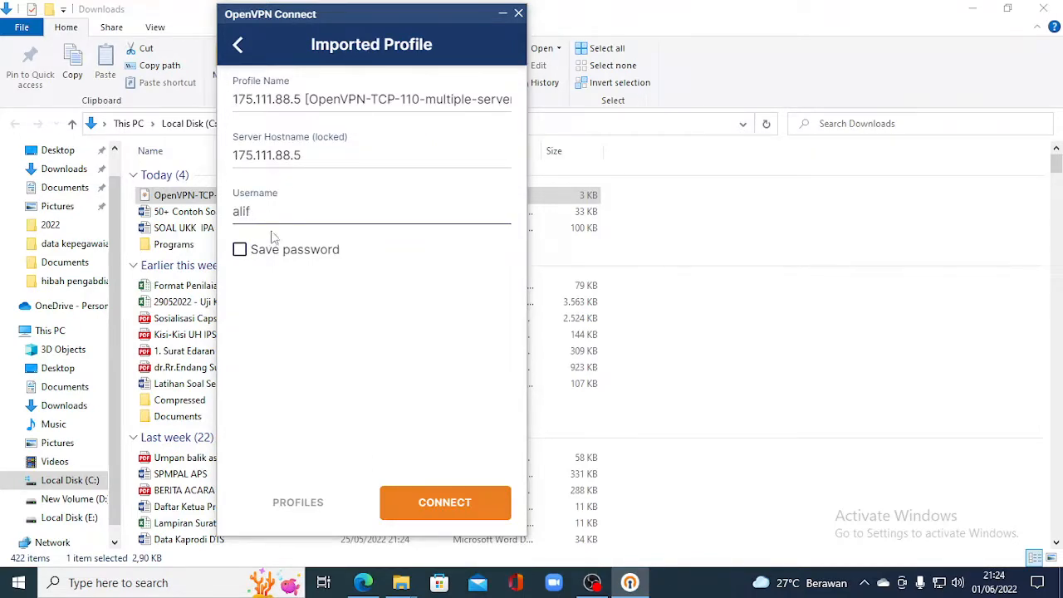
pyautogui.click(431, 496)
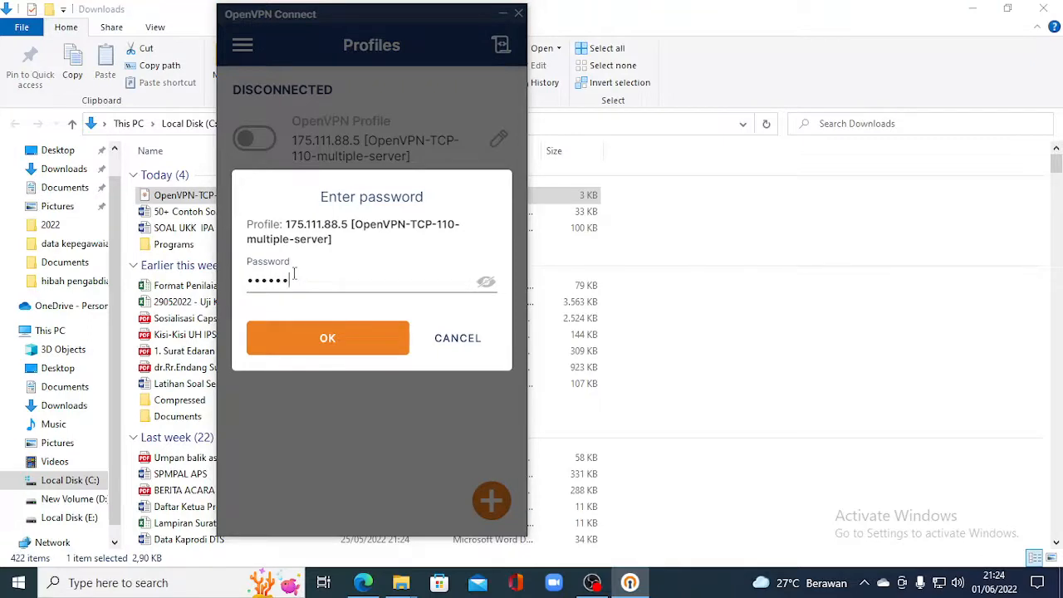
pyautogui.write('•••')
pyautogui.click(368, 344)
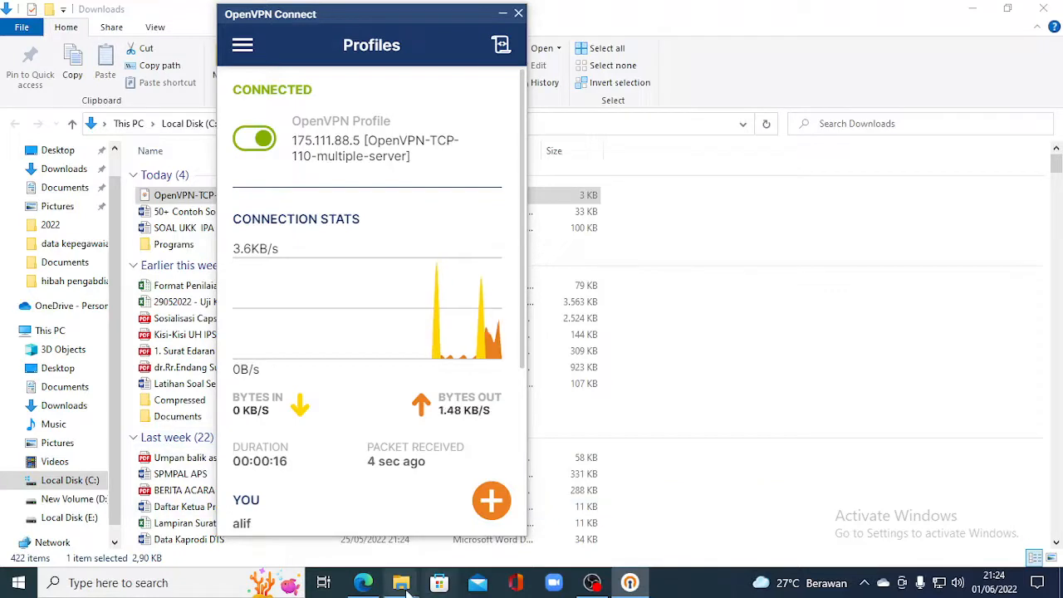
# - Open Command Prompt and ping 10.33.108.254
pyautogui.click(139, 583)
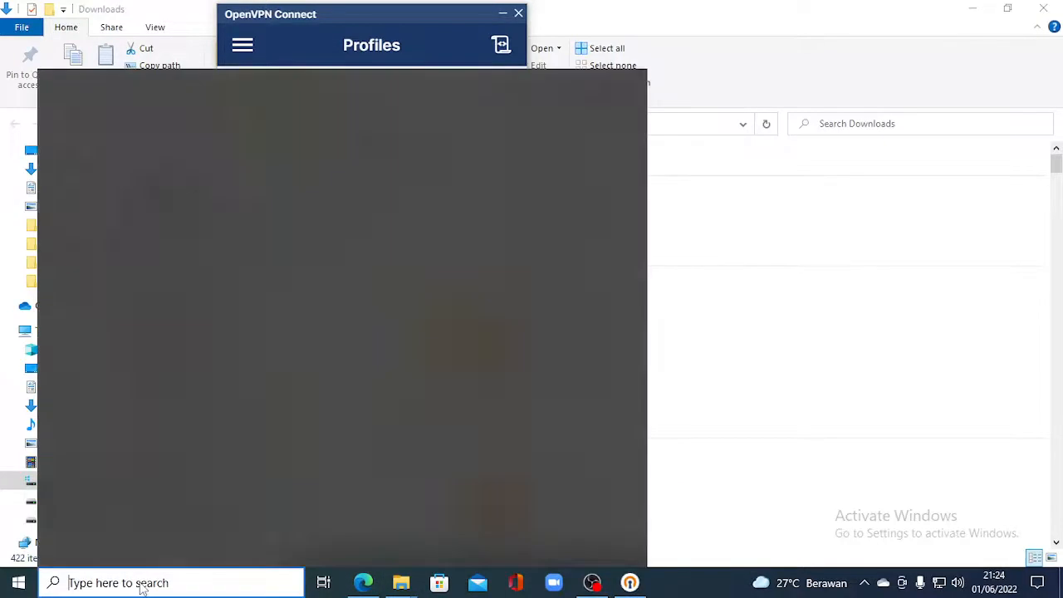
pyautogui.write('cm')
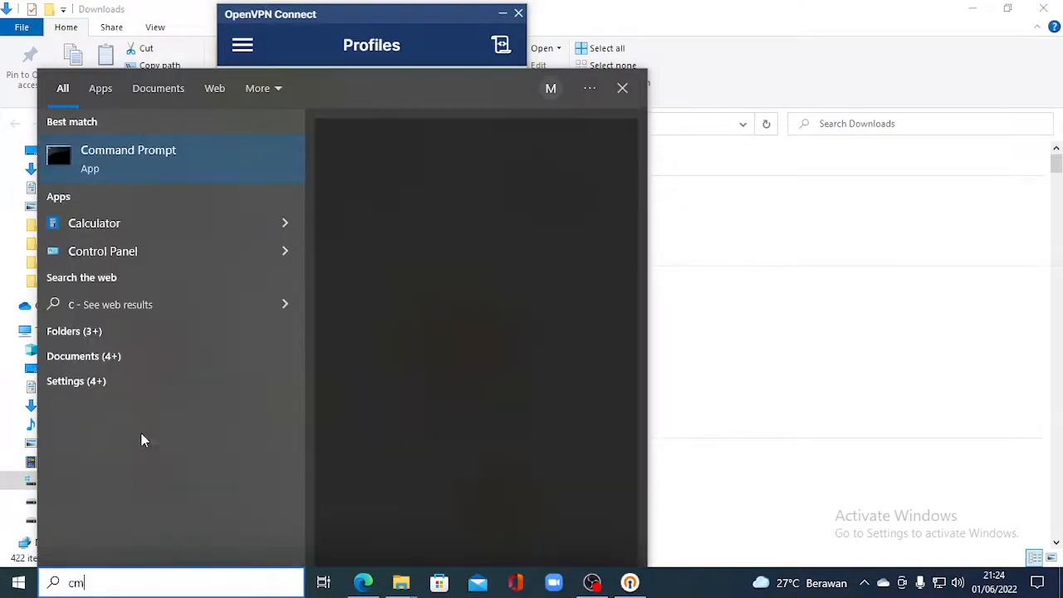
pyautogui.write('d')
pyautogui.click(158, 152)
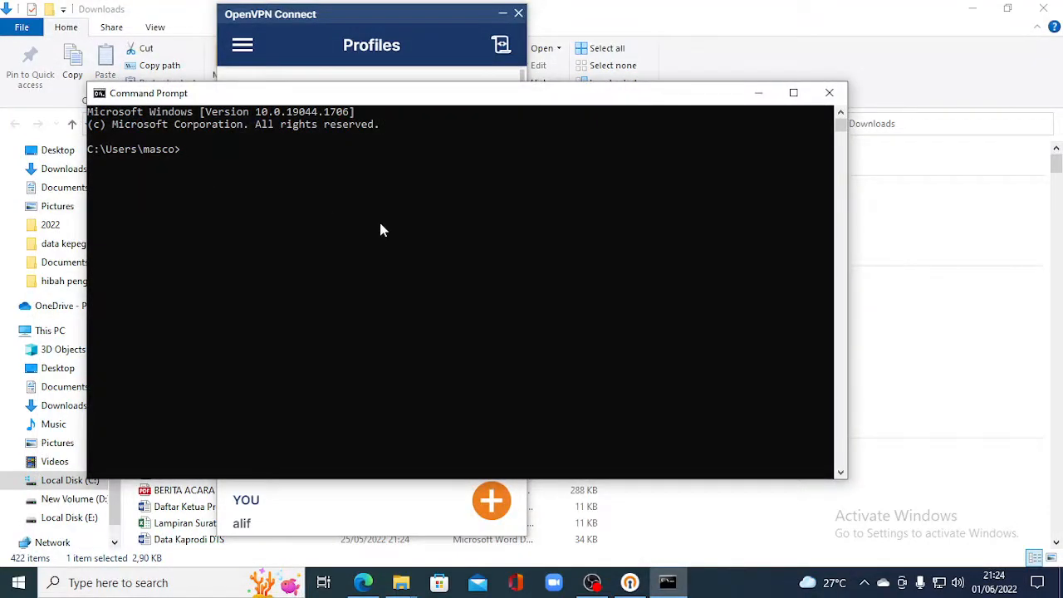
pyautogui.press('BackSpace')
pyautogui.press('BackSpace')
pyautogui.write('ping 10.3')
pyautogui.write('3.108')
pyautogui.write('.1')
pyautogui.press('BackSpace')
pyautogui.write('254')
pyautogui.press('Return')
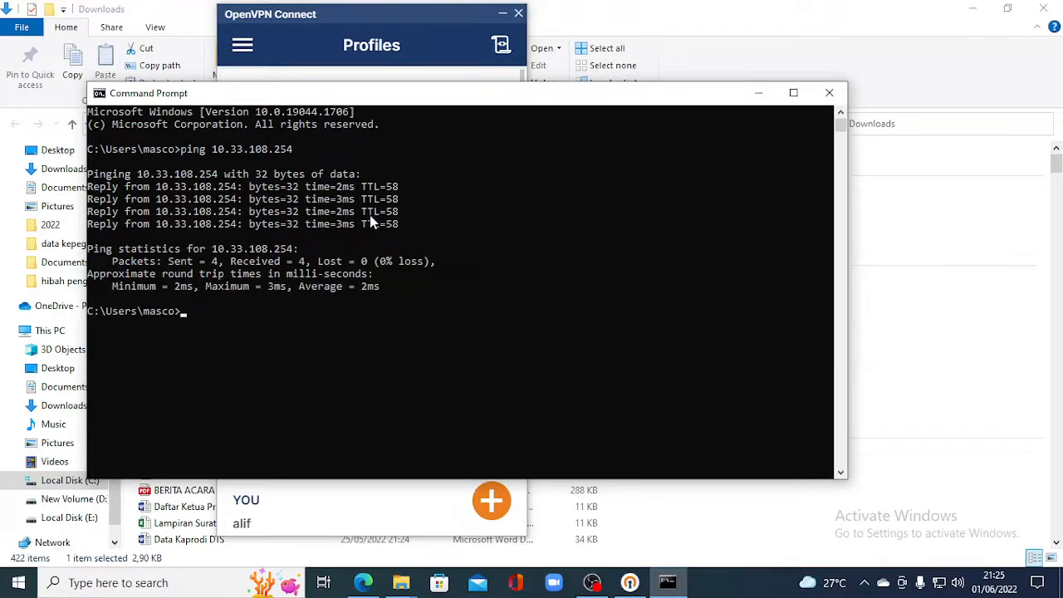
# - Ping 10.33.108.1 and stop it as unreachable, then ping 10.33.108.51 and 10.33.108.52
pyautogui.press('Up')
pyautogui.press('Return')
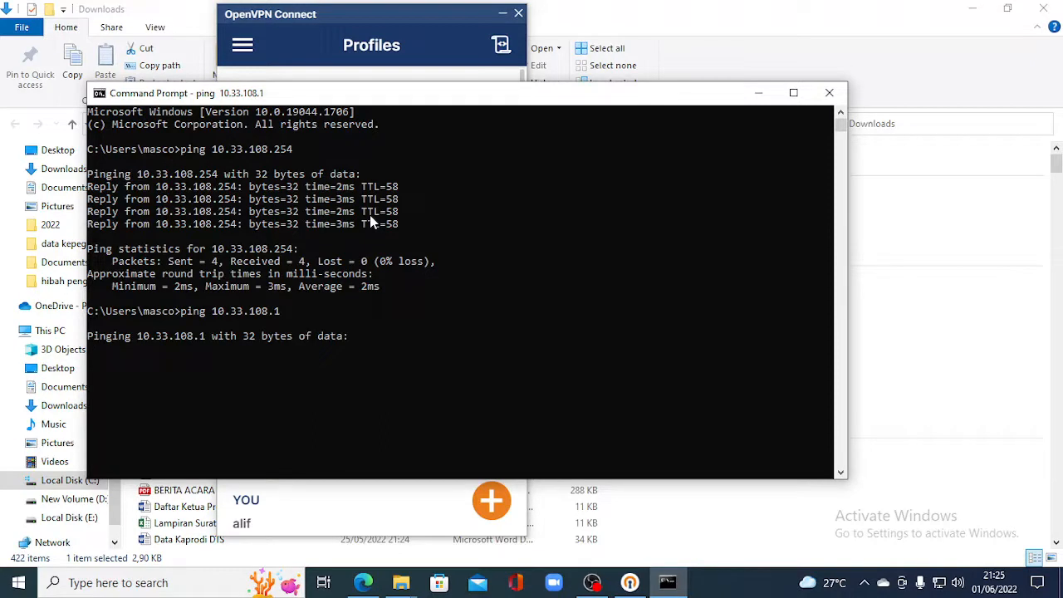
pyautogui.hotkey('ctrl', 'c')
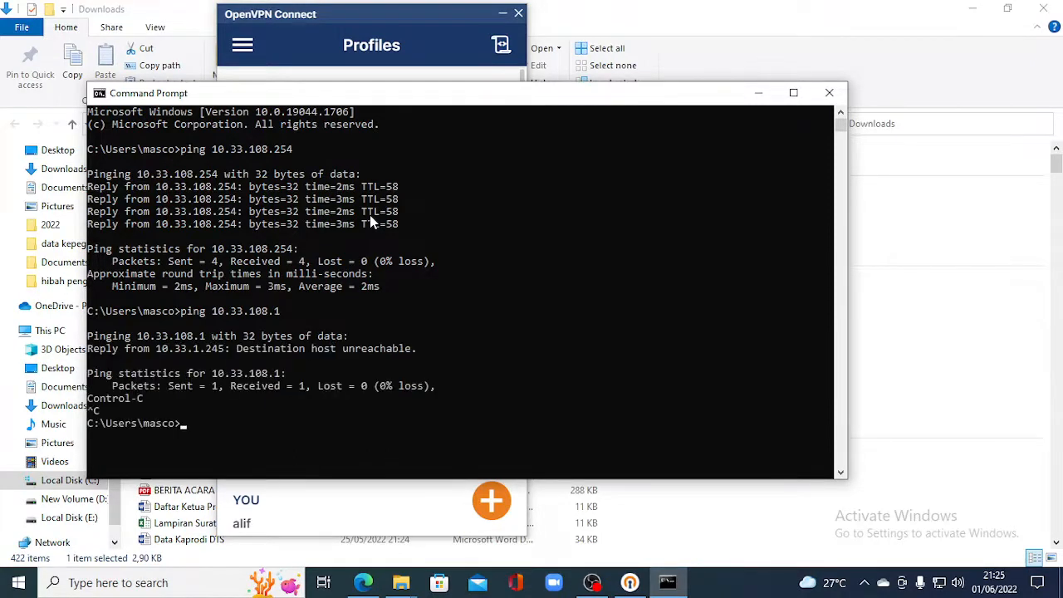
pyautogui.press('Up')
pyautogui.press('BackSpace')
pyautogui.press('Return')
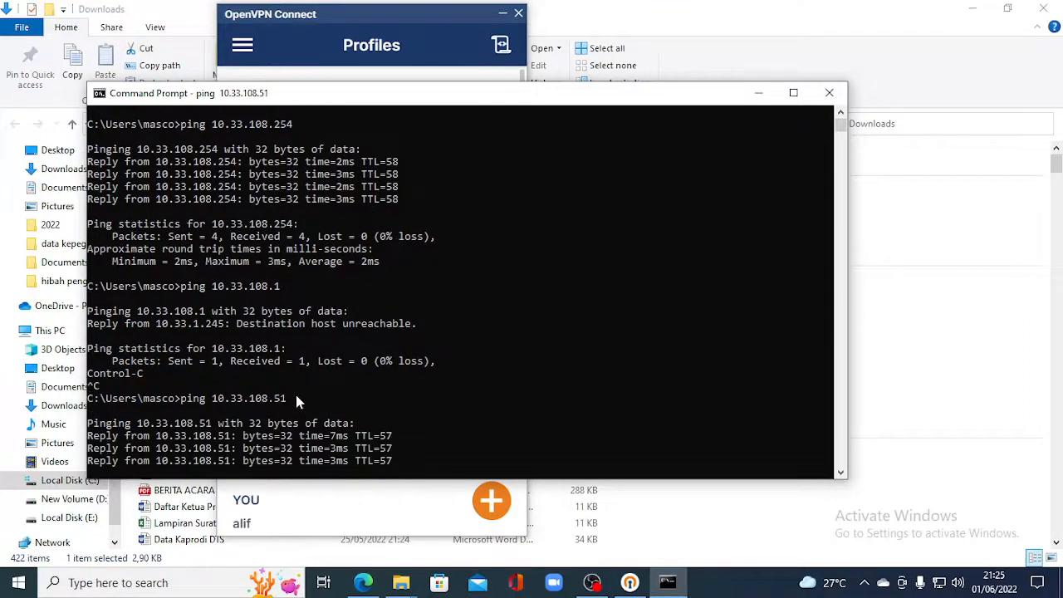
pyautogui.press('Up')
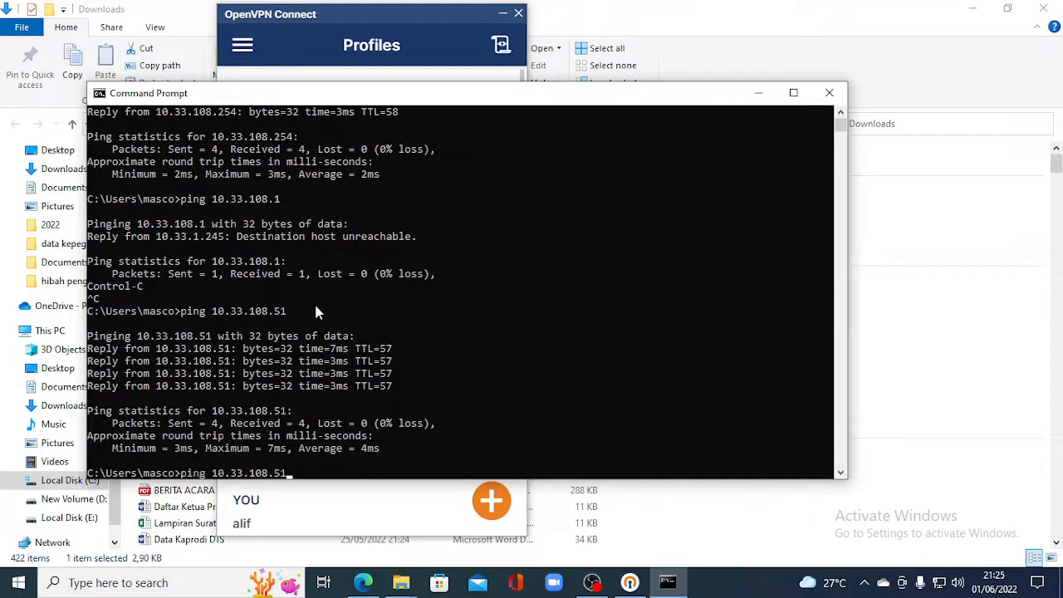
pyautogui.write('2')
pyautogui.press('Return')
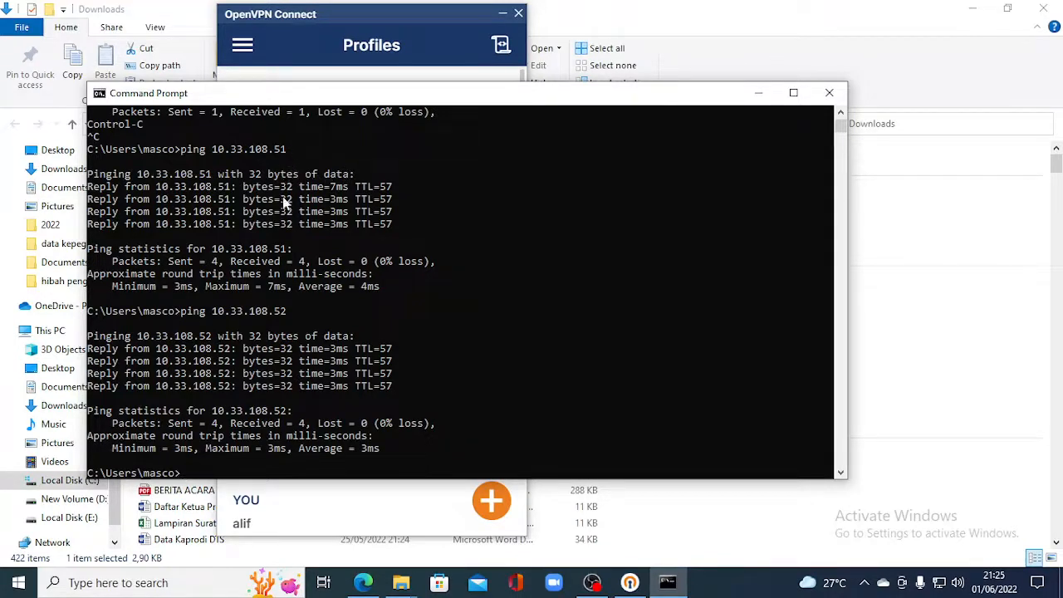
# - Launch WinBox, connect to the hAP ac at 10.33.108.51 and show its wireless interfaces
pyautogui.click(188, 584)
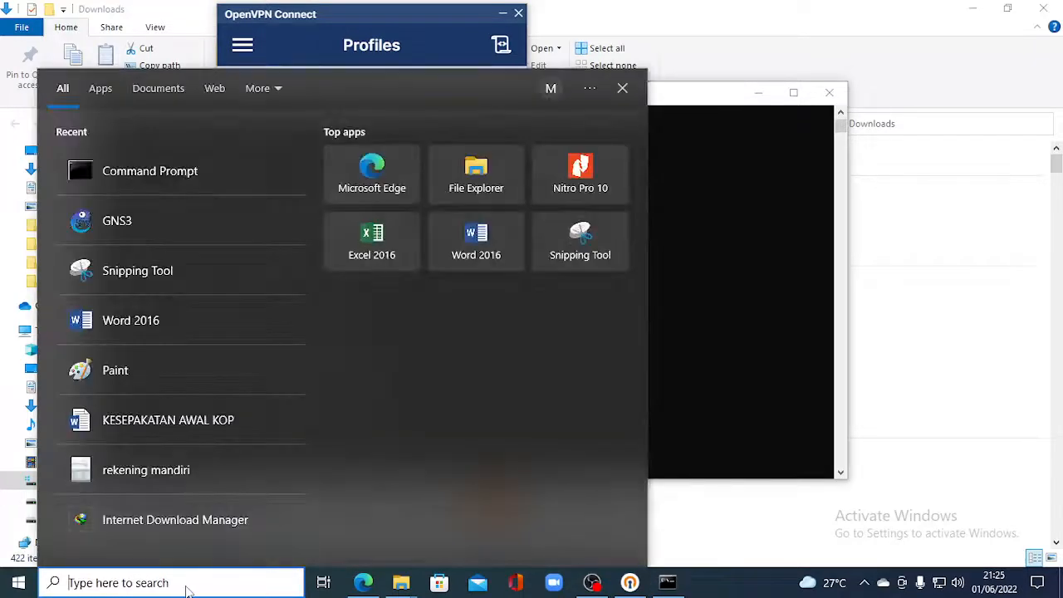
pyautogui.write('winb')
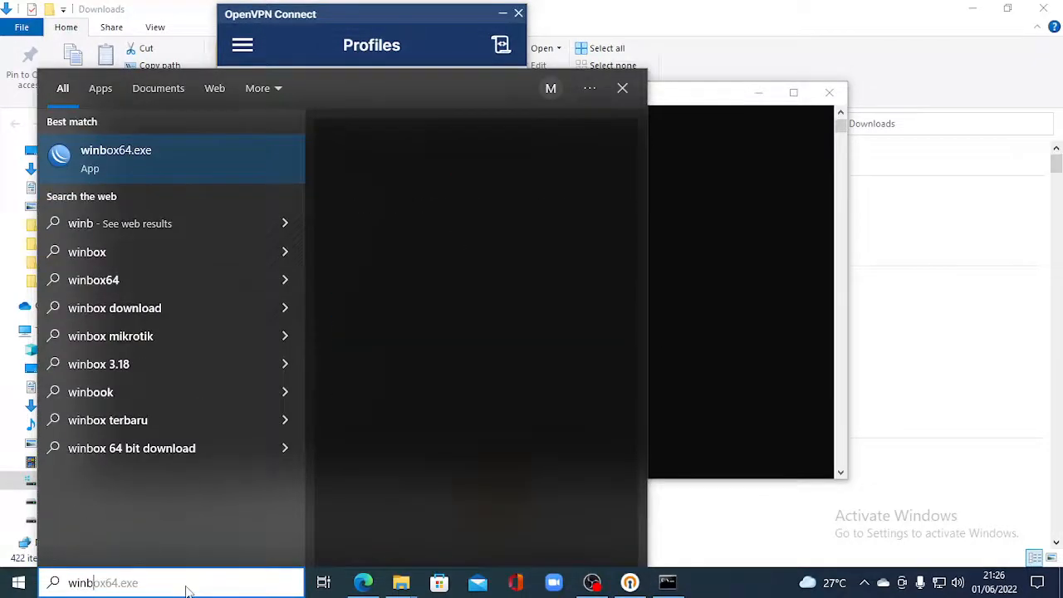
pyautogui.write('ox')
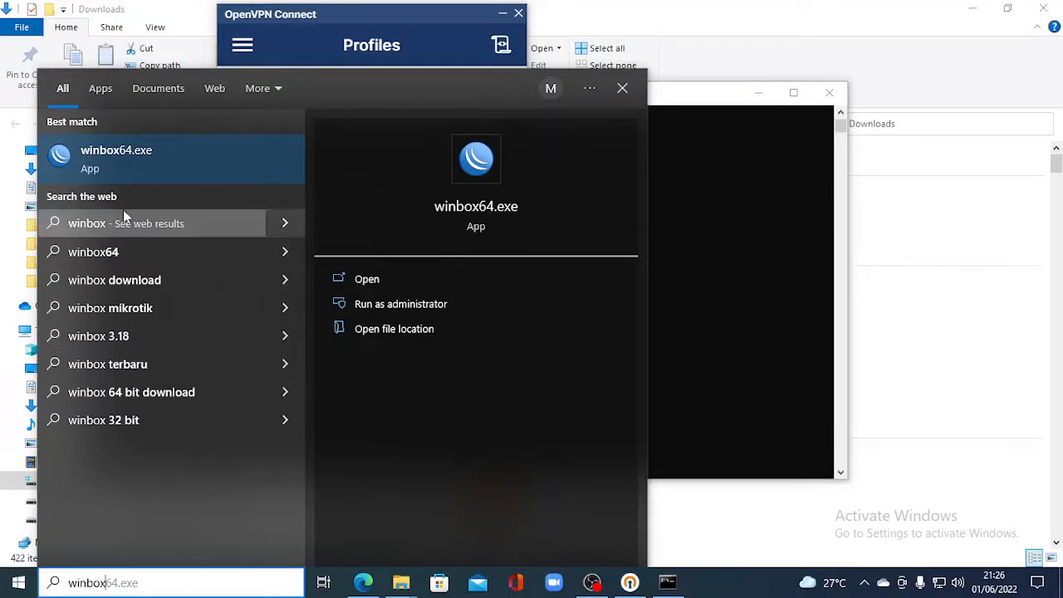
pyautogui.click(107, 153)
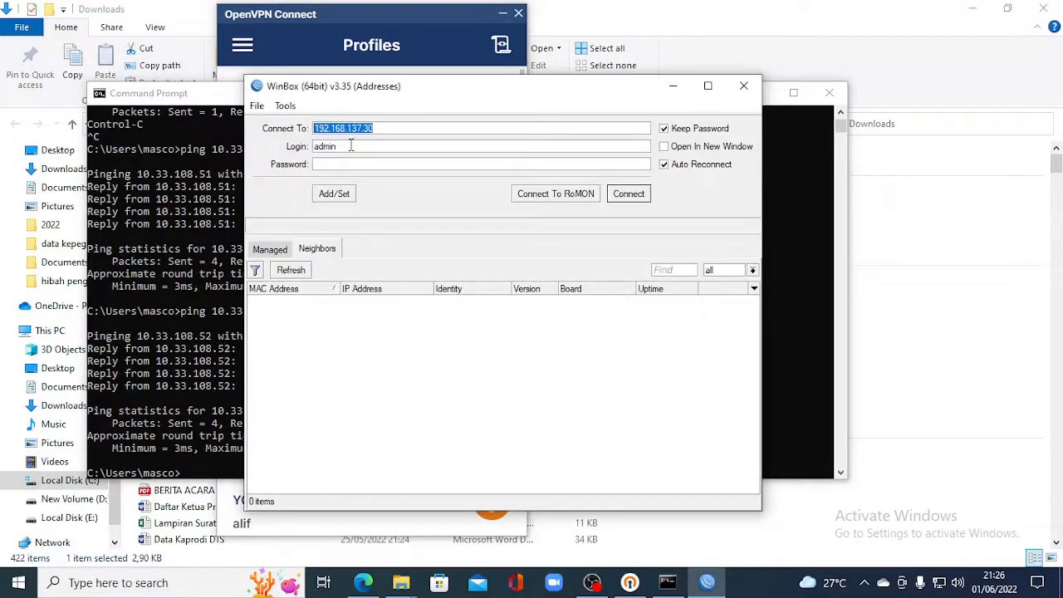
pyautogui.write('10.33.108.51')
pyautogui.click(628, 193)
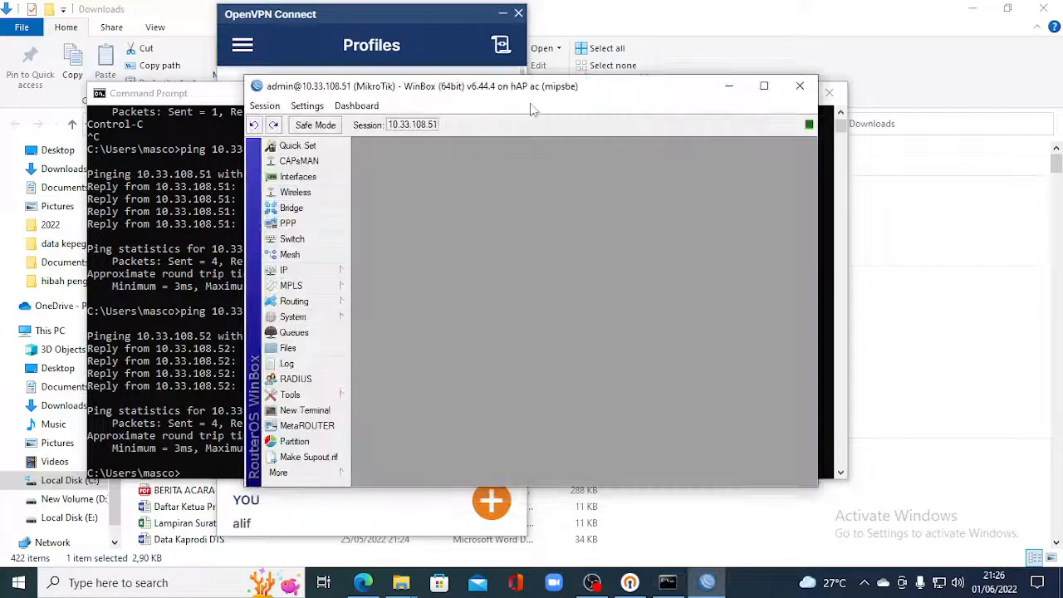
pyautogui.moveTo(547, 89); pyautogui.dragTo(499, 63)
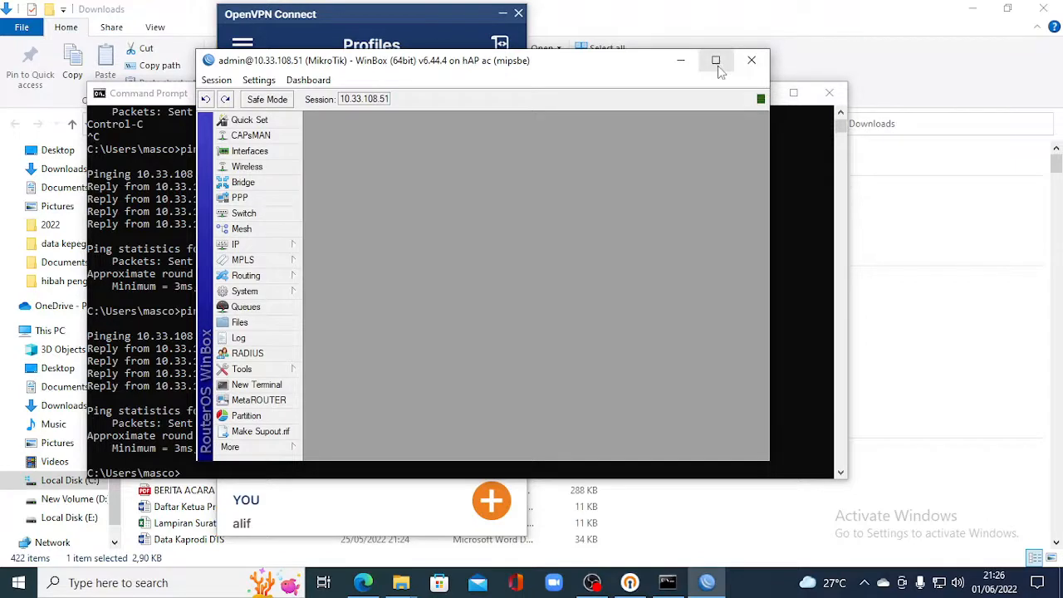
pyautogui.click(291, 169)
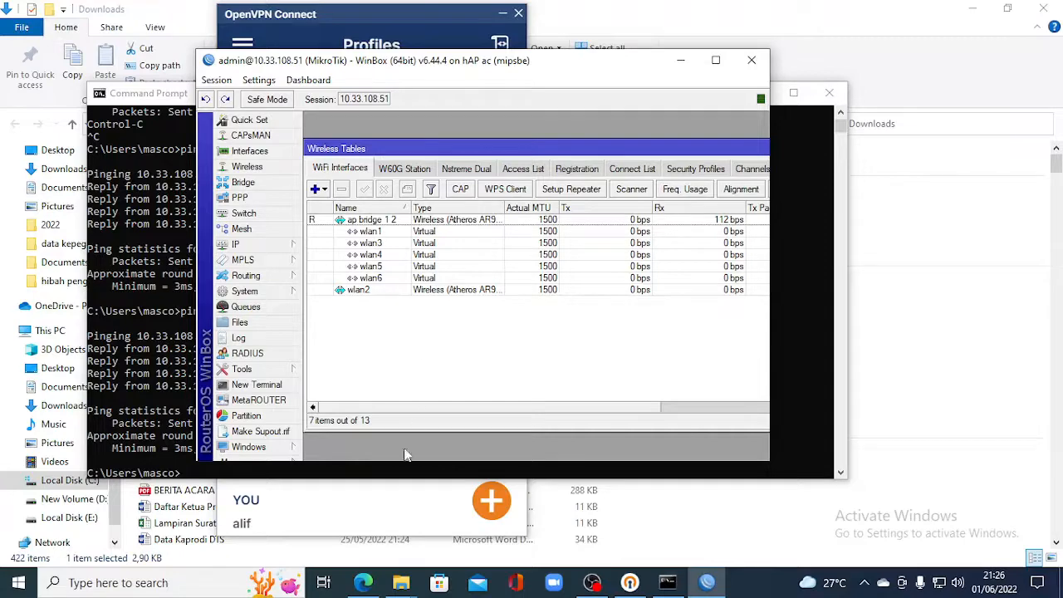
pyautogui.click(365, 581)
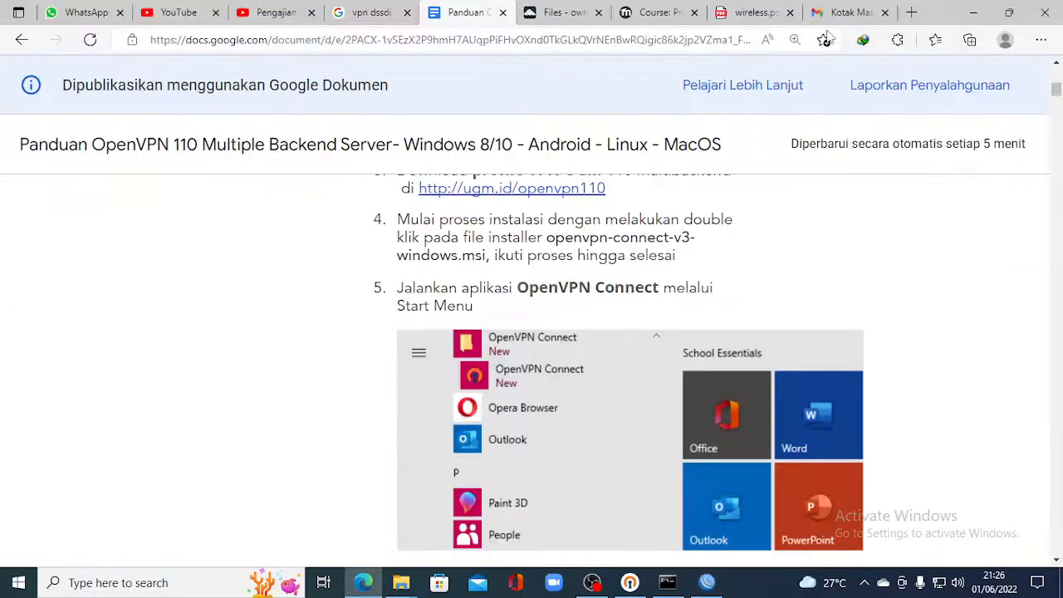
# - View the Lab 38 guide in wireless.pdf, close the disconnected WinBox login, and show OpenVPN Connect
pyautogui.click(753, 13)
pyautogui.scroll(-3, 489, 347)
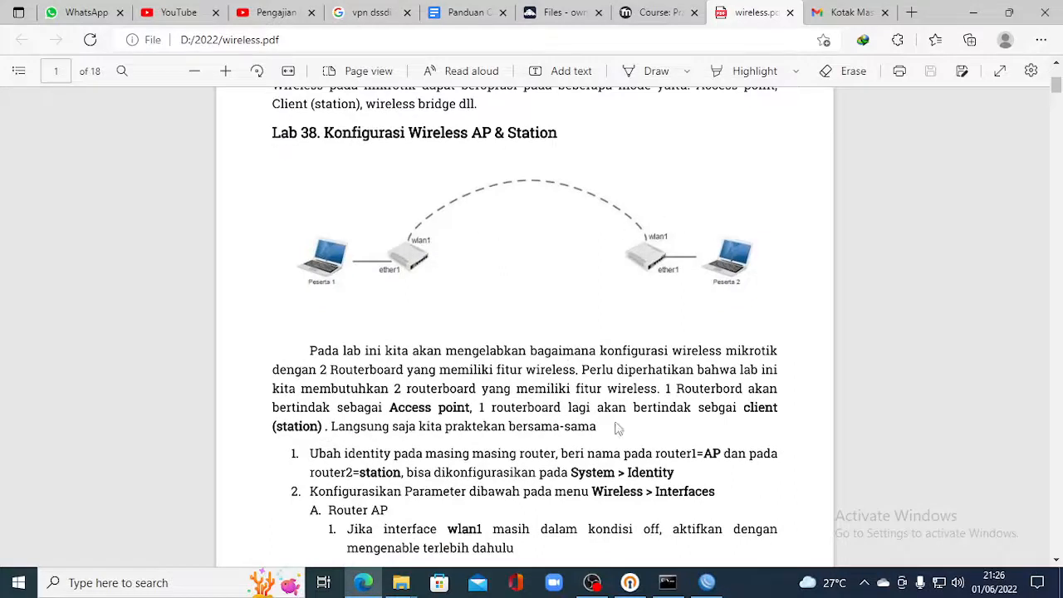
pyautogui.click(719, 583)
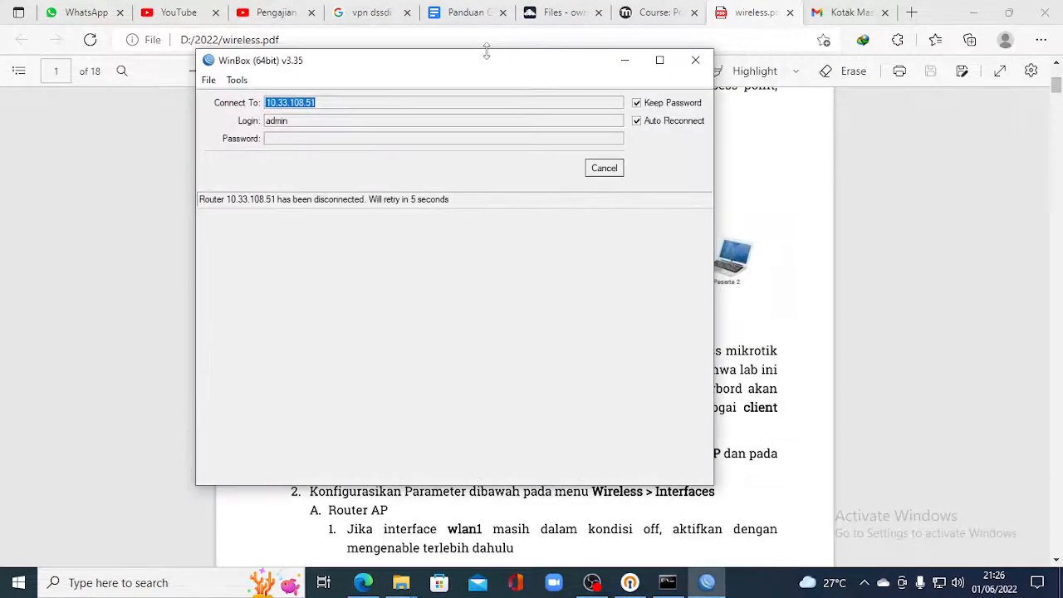
pyautogui.click(336, 103)
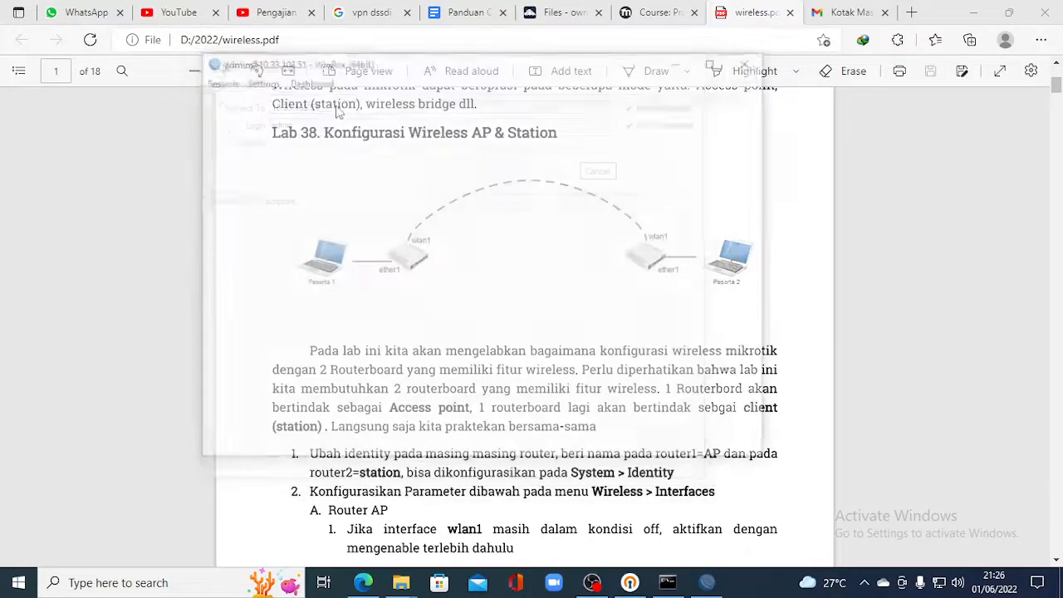
pyautogui.hotkey('alt', 'F4')
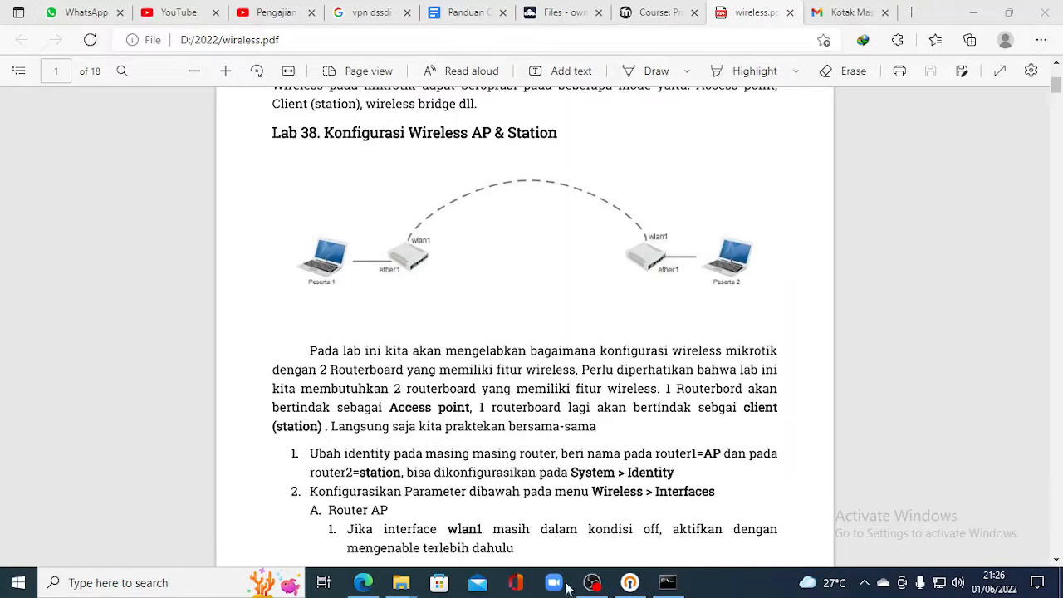
pyautogui.click(629, 582)
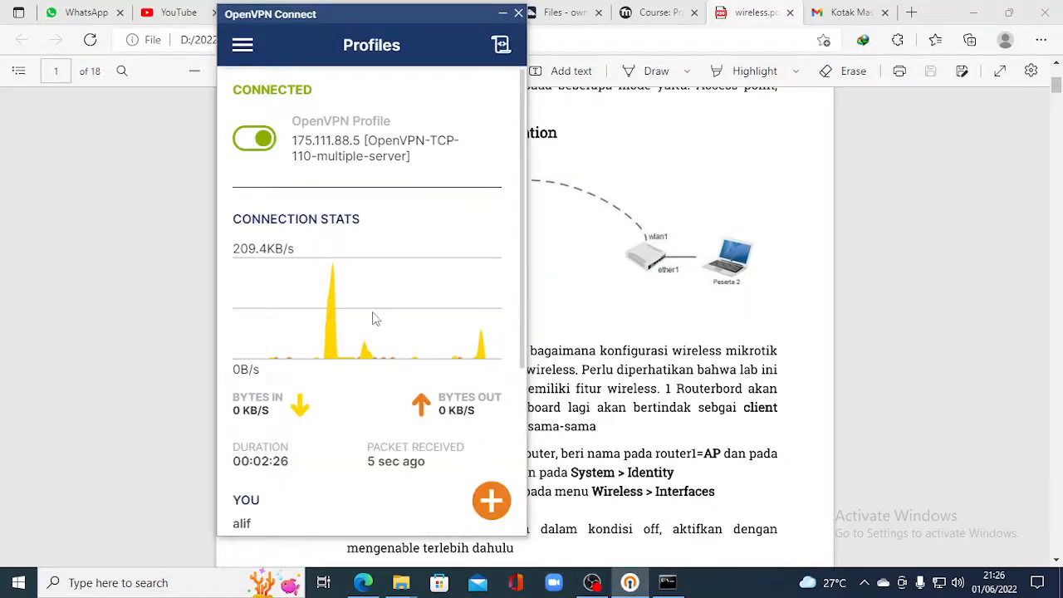
# - Launch WinBox, connect to the station router at 10.33.108.52 and maximize its session window
pyautogui.click(177, 584)
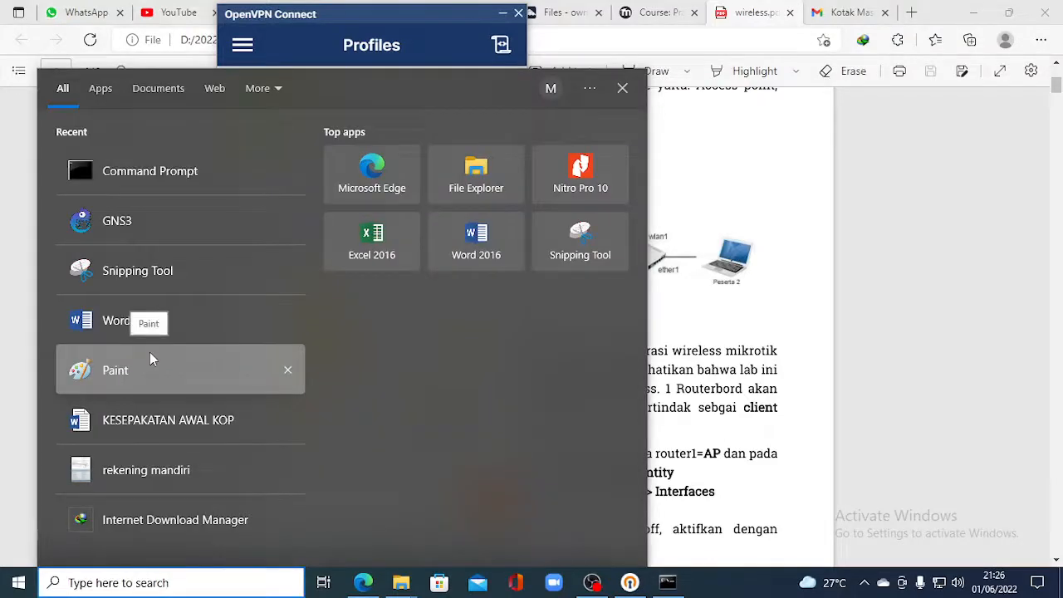
pyautogui.write('win')
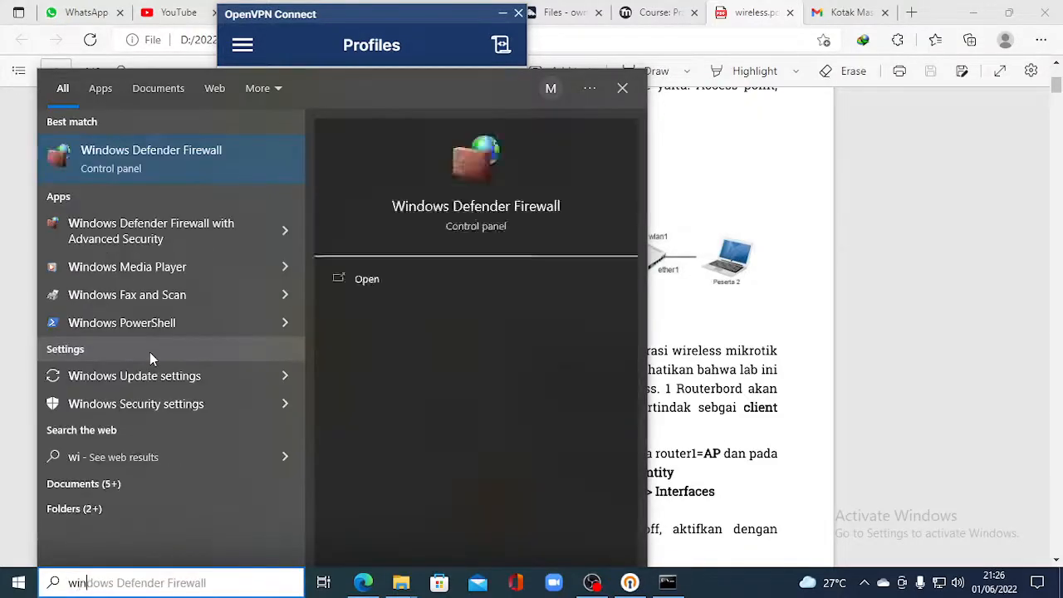
pyautogui.write('box')
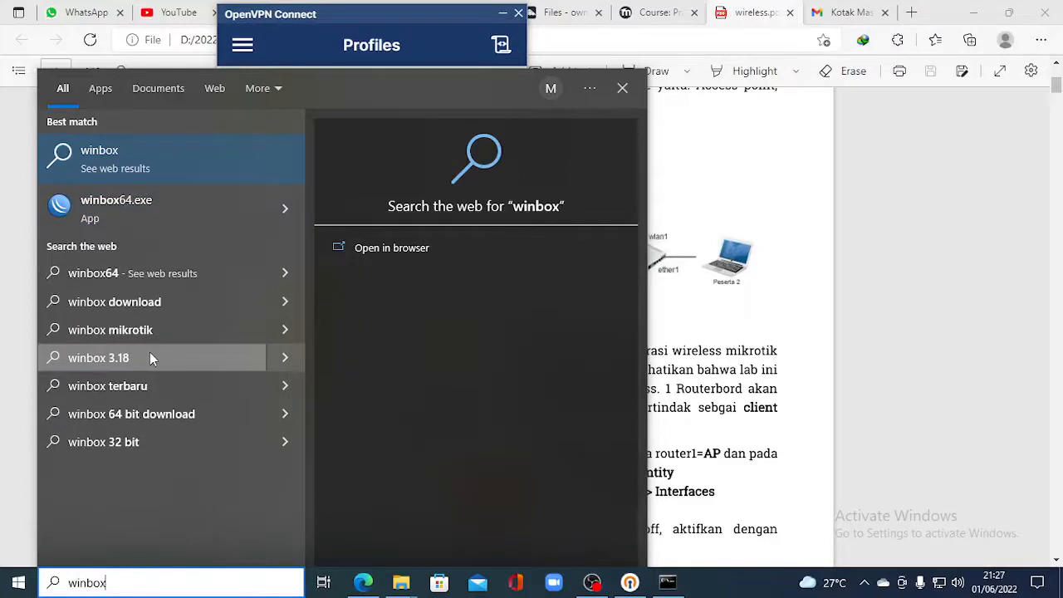
pyautogui.click(127, 201)
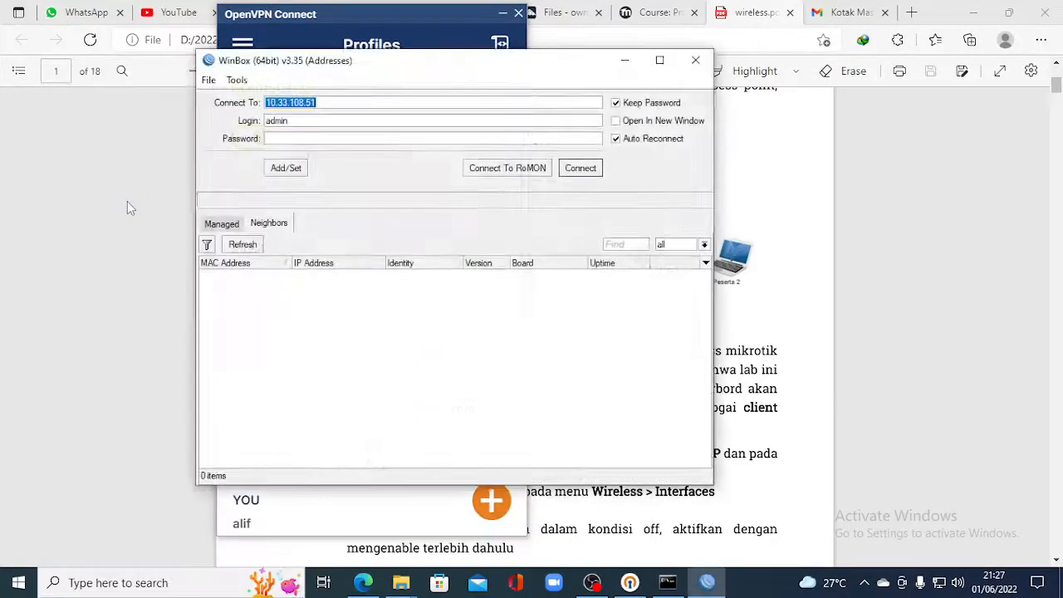
pyautogui.click(334, 102)
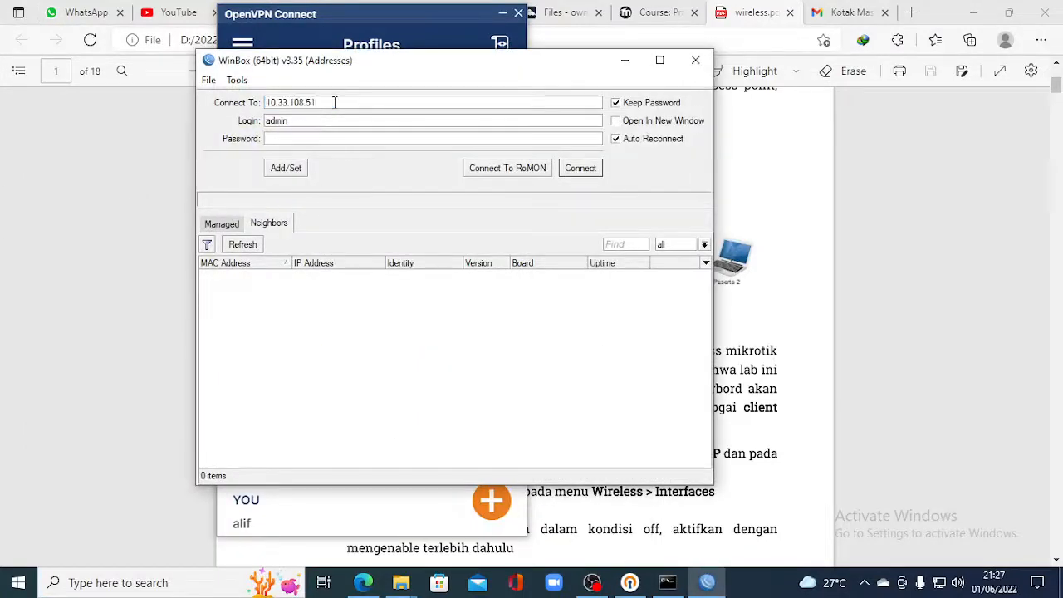
pyautogui.press('BackSpace')
pyautogui.write('2')
pyautogui.click(592, 174)
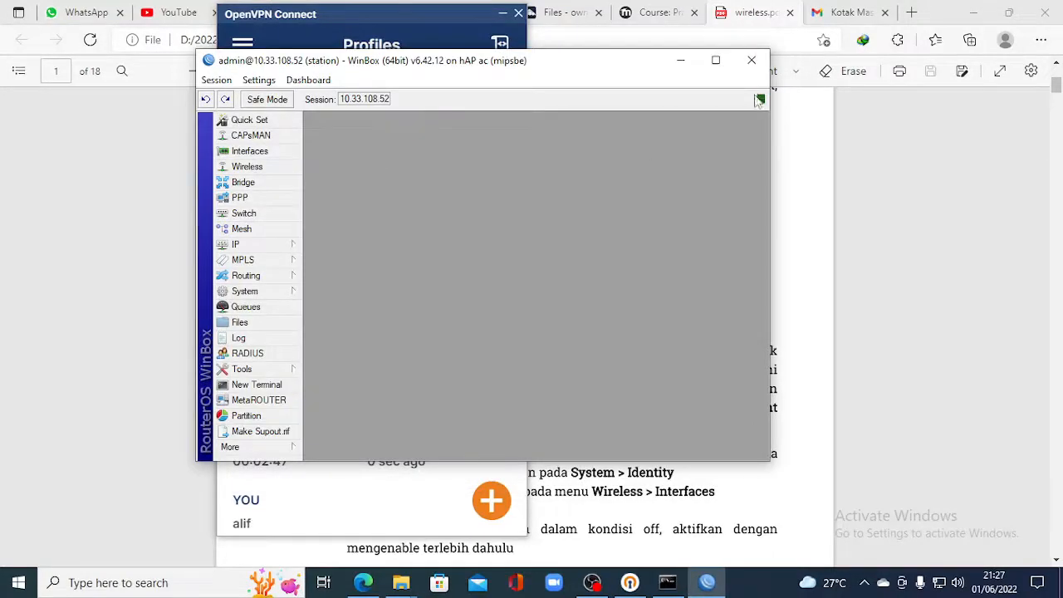
pyautogui.click(715, 59)
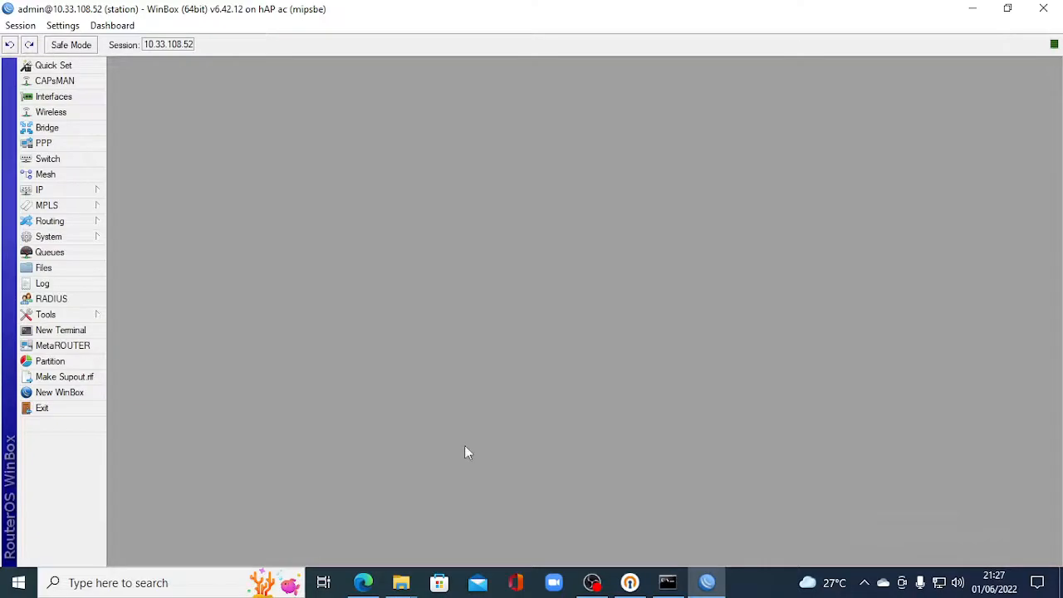
pyautogui.click(364, 582)
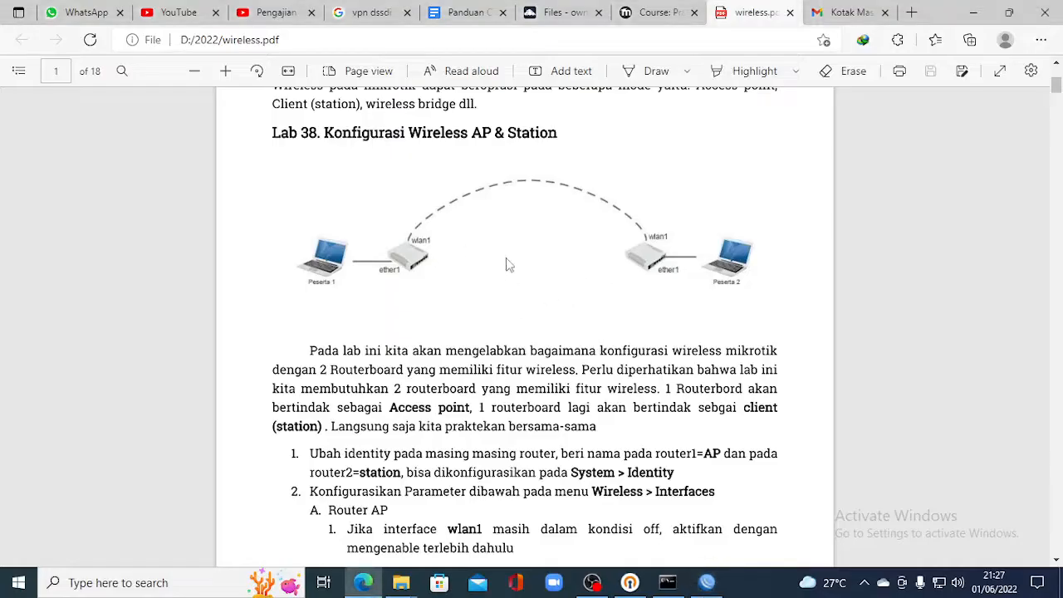
# - Scroll wireless.pdf down to page 5, Lab 39 Wireless Tool, then return to WinBox
pyautogui.scroll(-3, 492, 412)
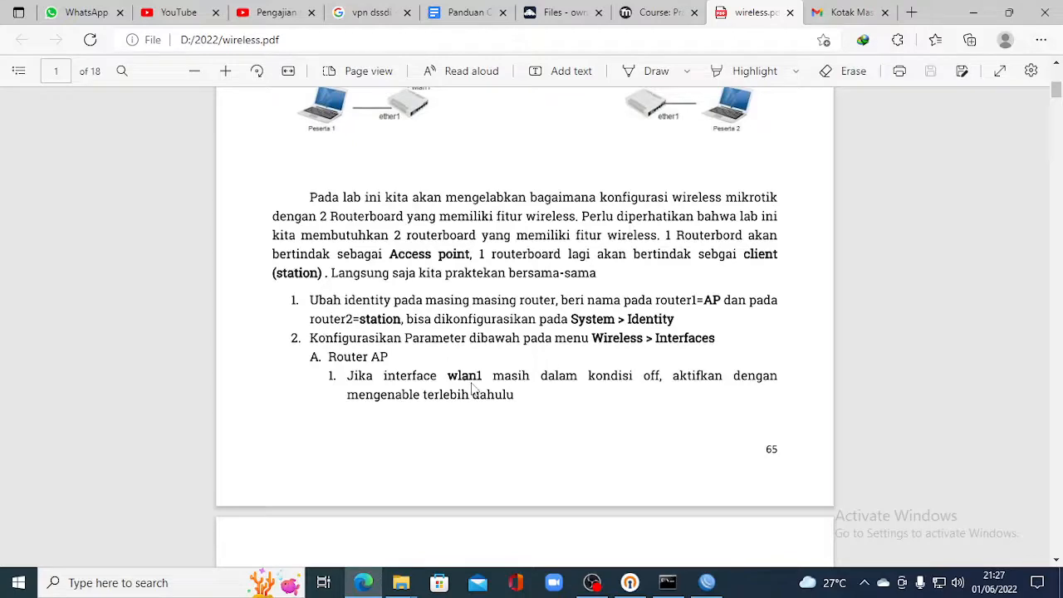
pyautogui.scroll(-7, 522, 422)
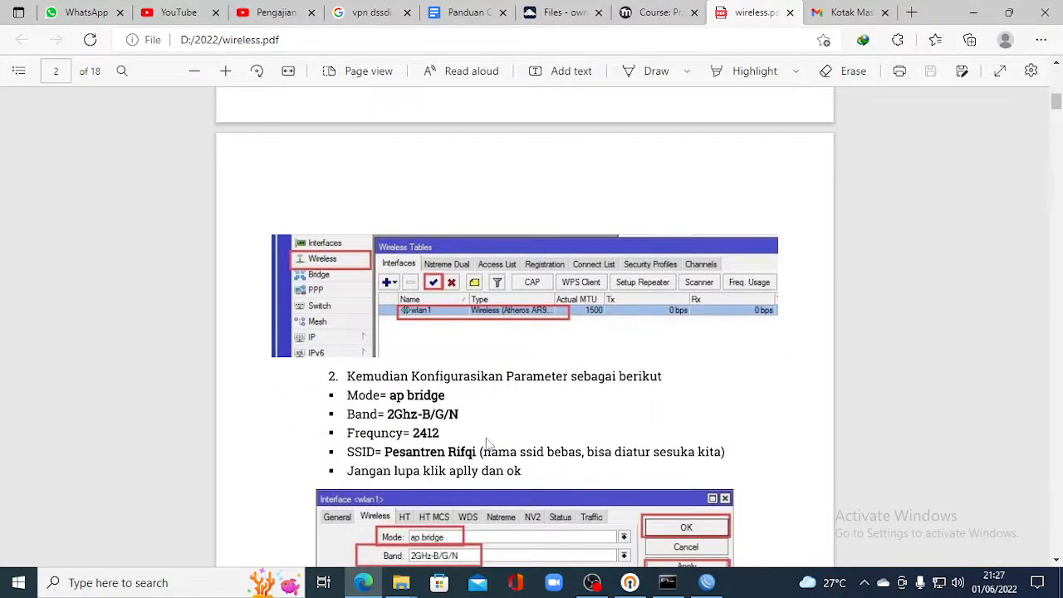
pyautogui.scroll(-4, 488, 442)
pyautogui.scroll(-6, 489, 375)
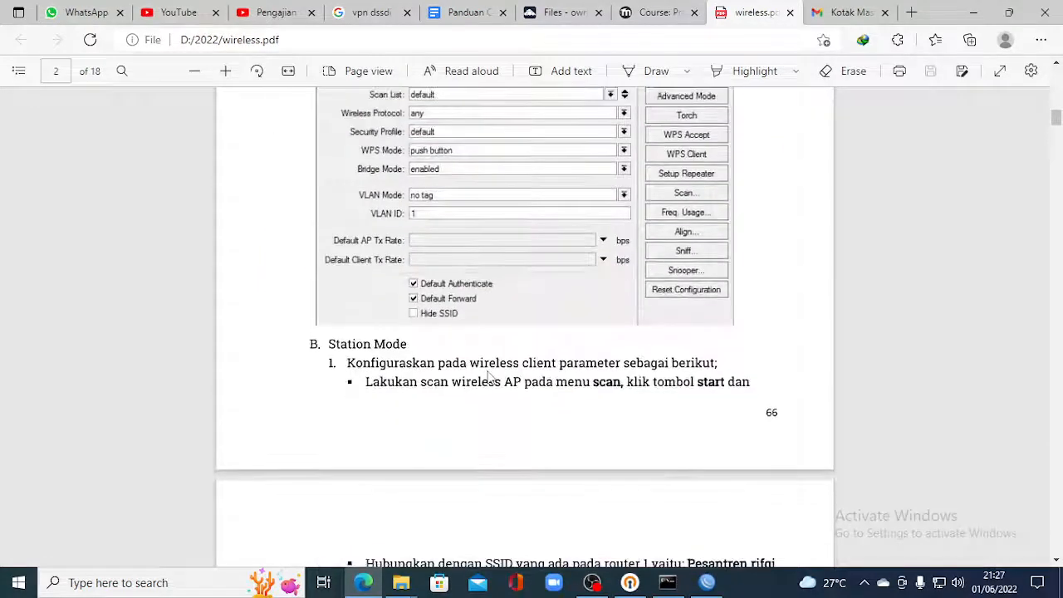
pyautogui.scroll(-13, 489, 378)
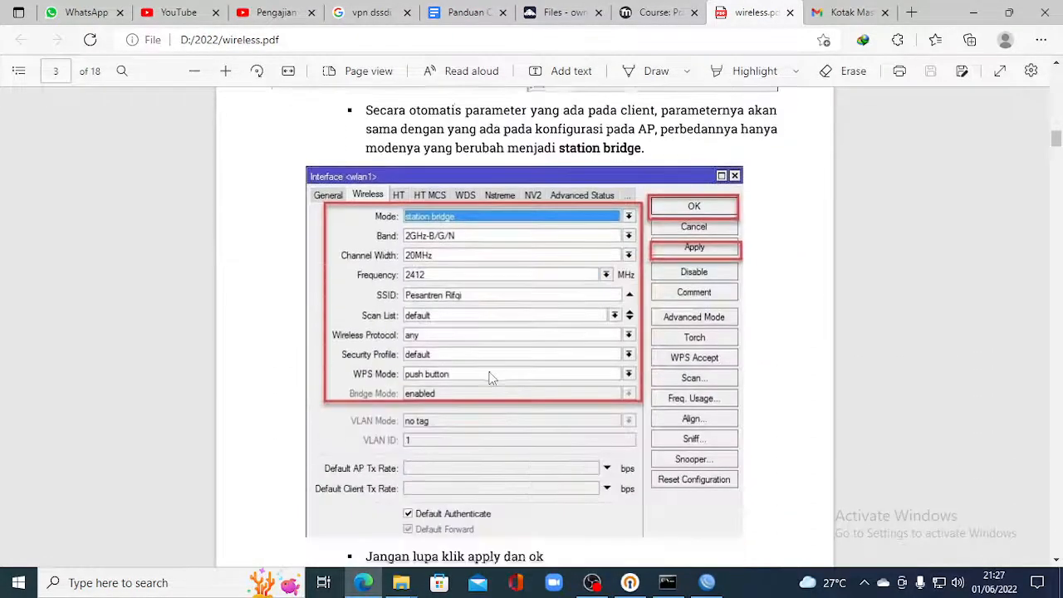
pyautogui.scroll(-10, 490, 377)
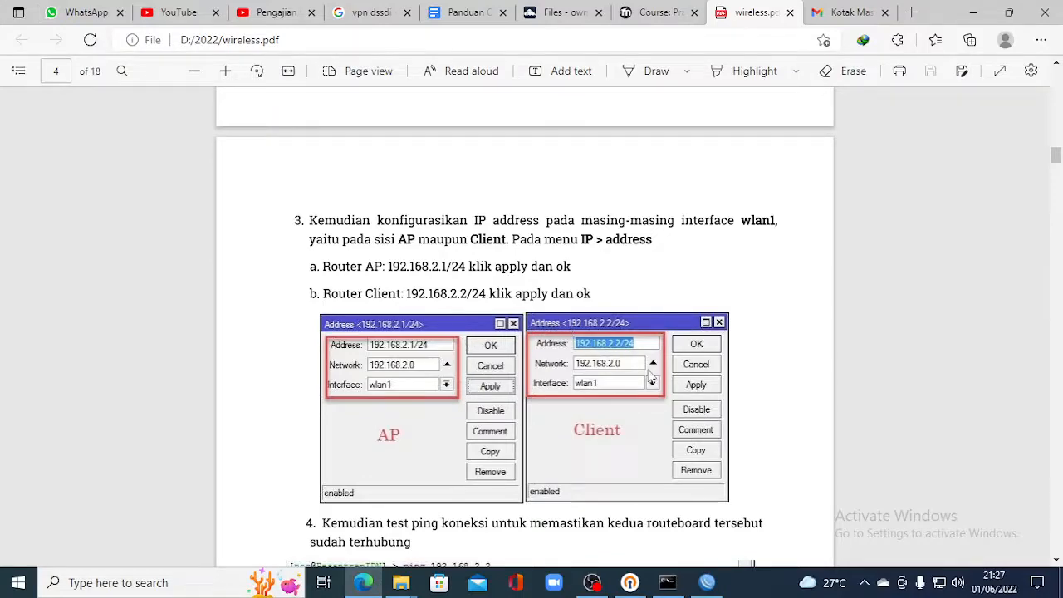
pyautogui.scroll(-10, 651, 377)
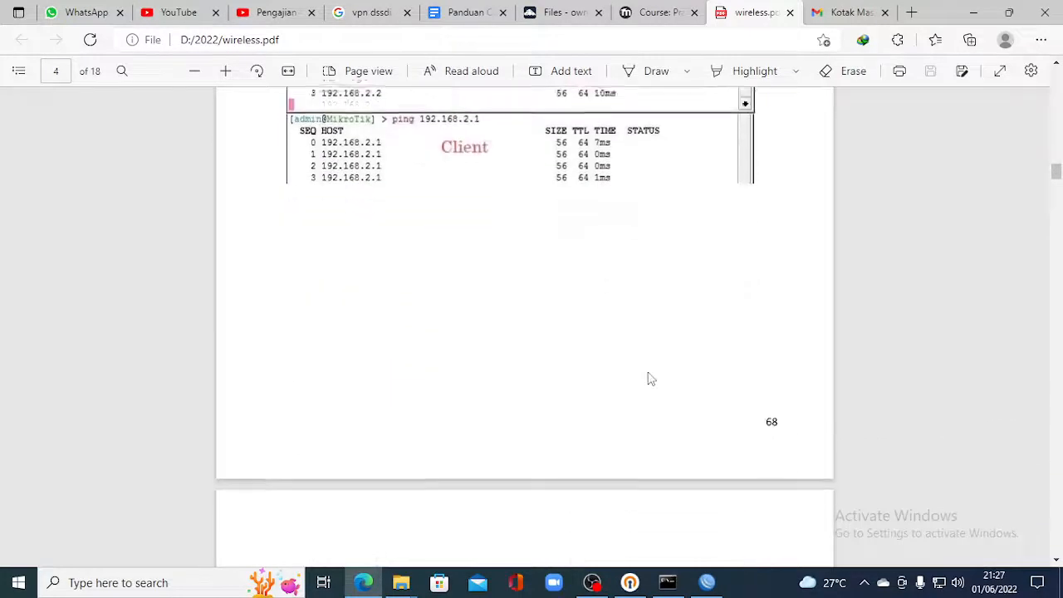
pyautogui.scroll(-3, 651, 379)
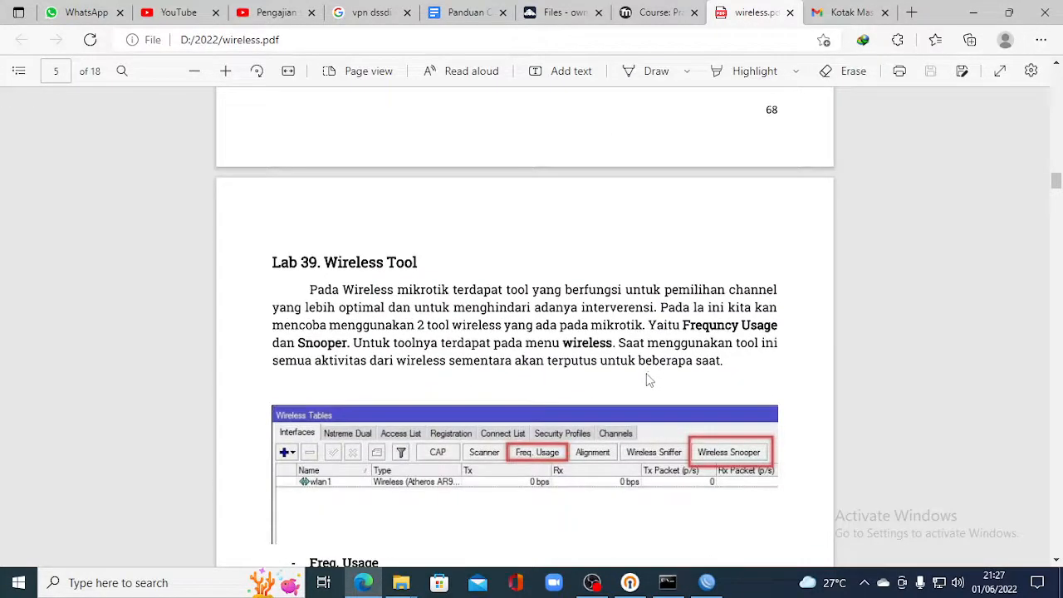
pyautogui.scroll(-4, 649, 379)
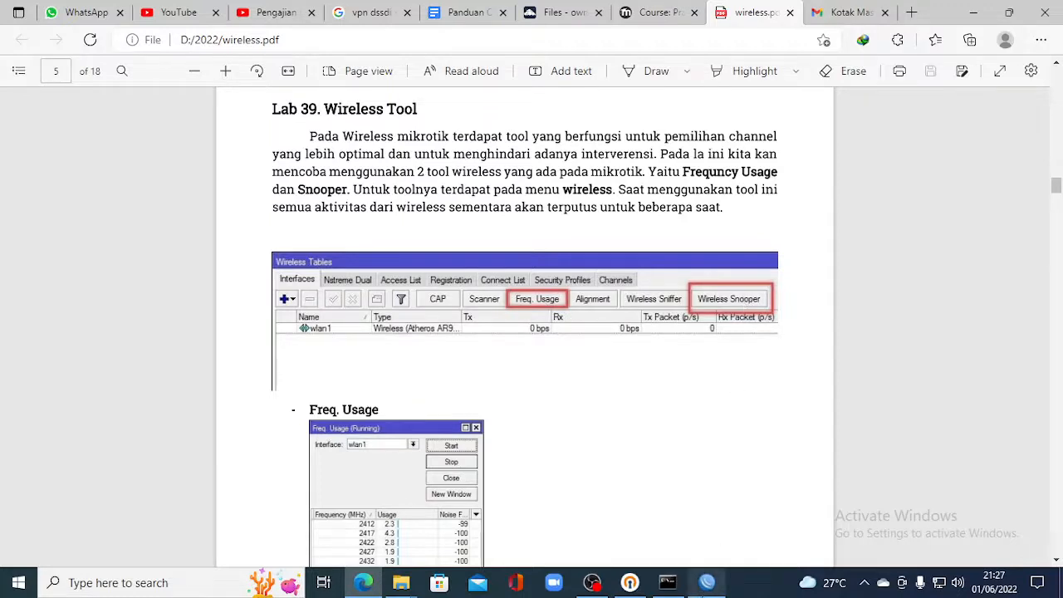
pyautogui.click(707, 582)
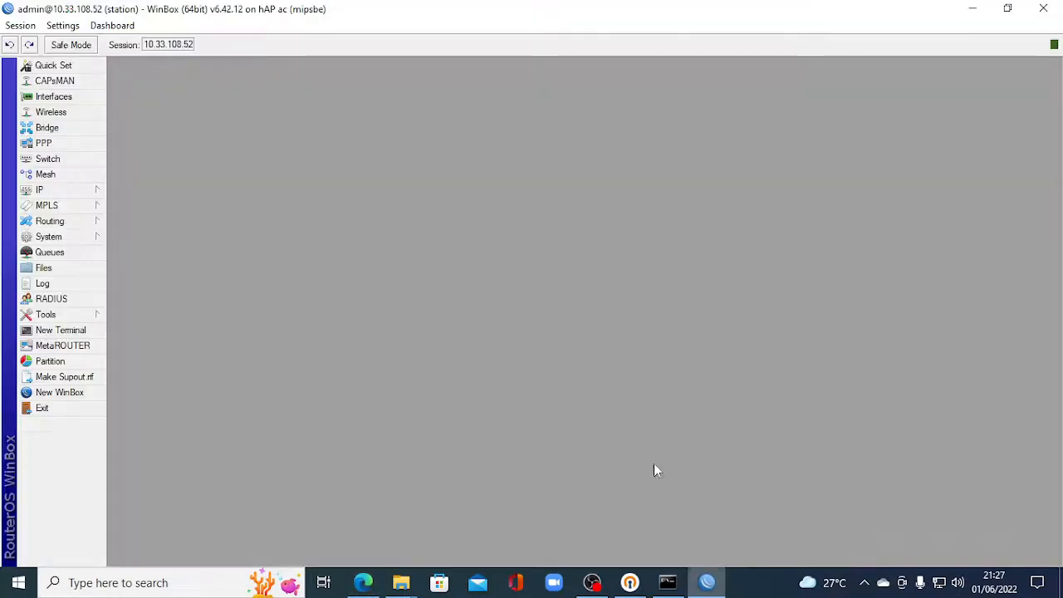
# - Open wlan1's Wireless tab and run Freq. Usage across 2412–2462 MHz, then stop and close it
pyautogui.click(73, 113)
pyautogui.click(172, 248)
pyautogui.doubleClick(172, 248)
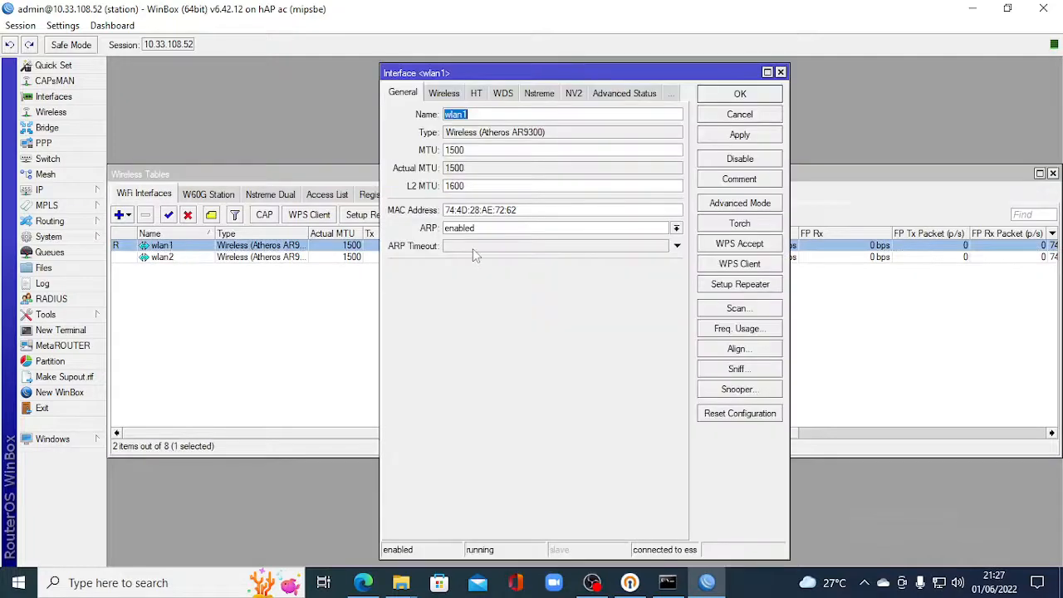
pyautogui.click(445, 94)
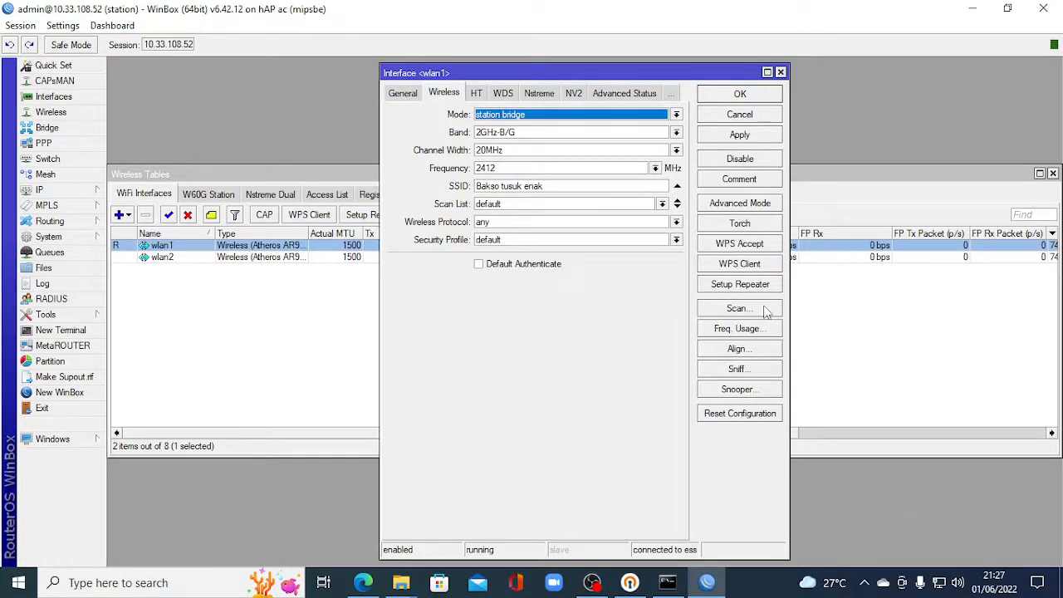
pyautogui.click(754, 329)
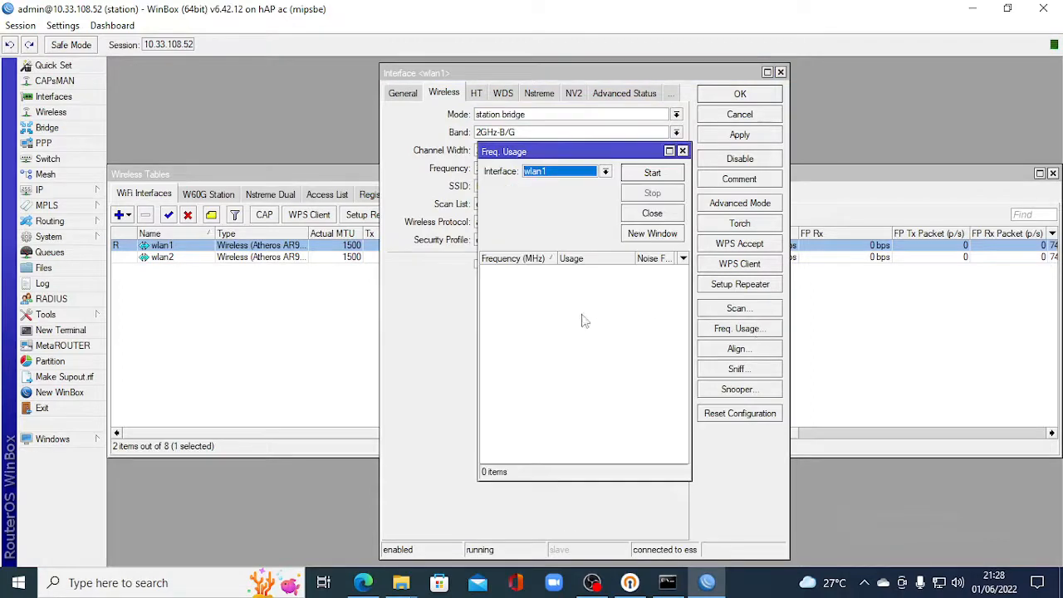
pyautogui.click(668, 173)
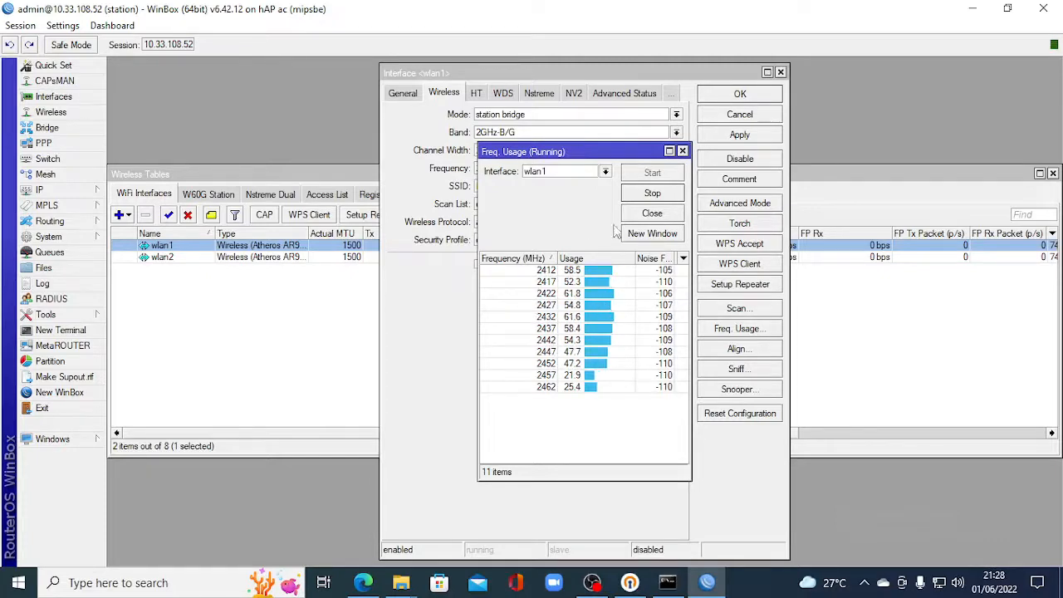
pyautogui.click(669, 196)
pyautogui.click(669, 218)
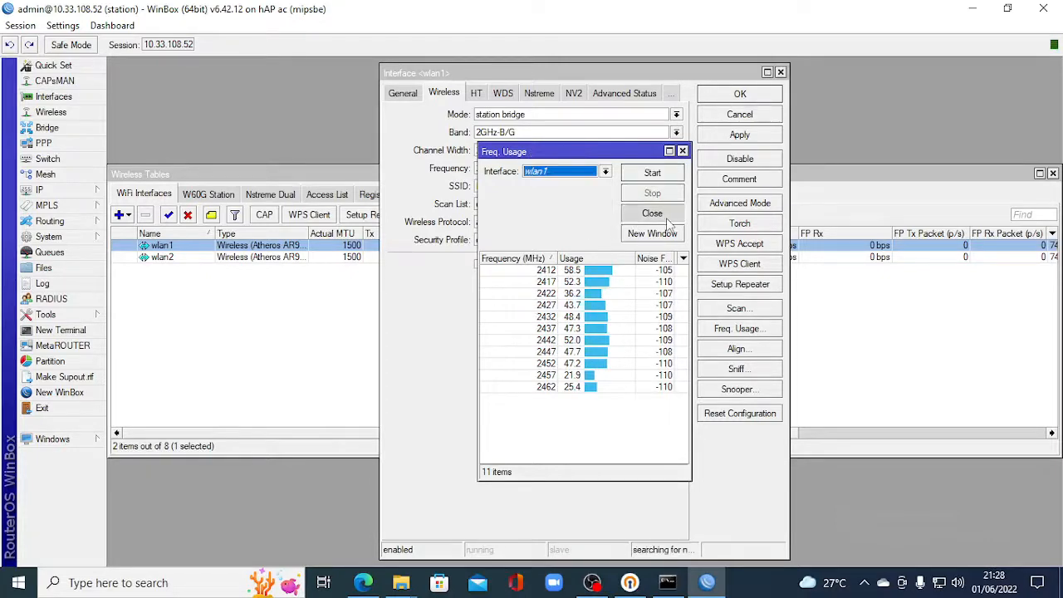
# - Scan wlan1 and review the 62 networks found, then close the scanner and cancel wlan1's settings
pyautogui.click(762, 309)
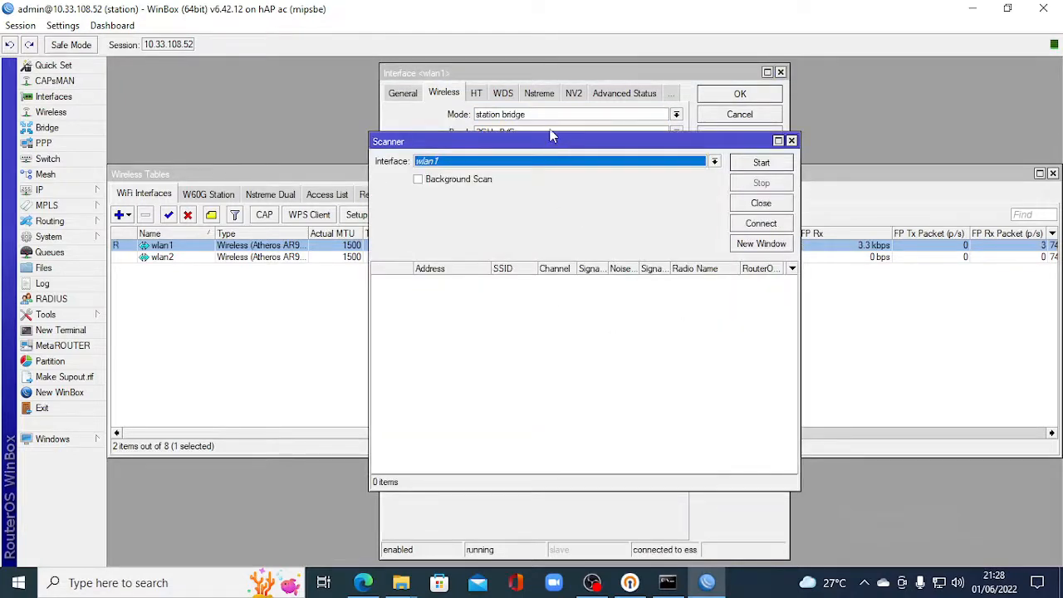
pyautogui.moveTo(547, 135); pyautogui.dragTo(540, 78)
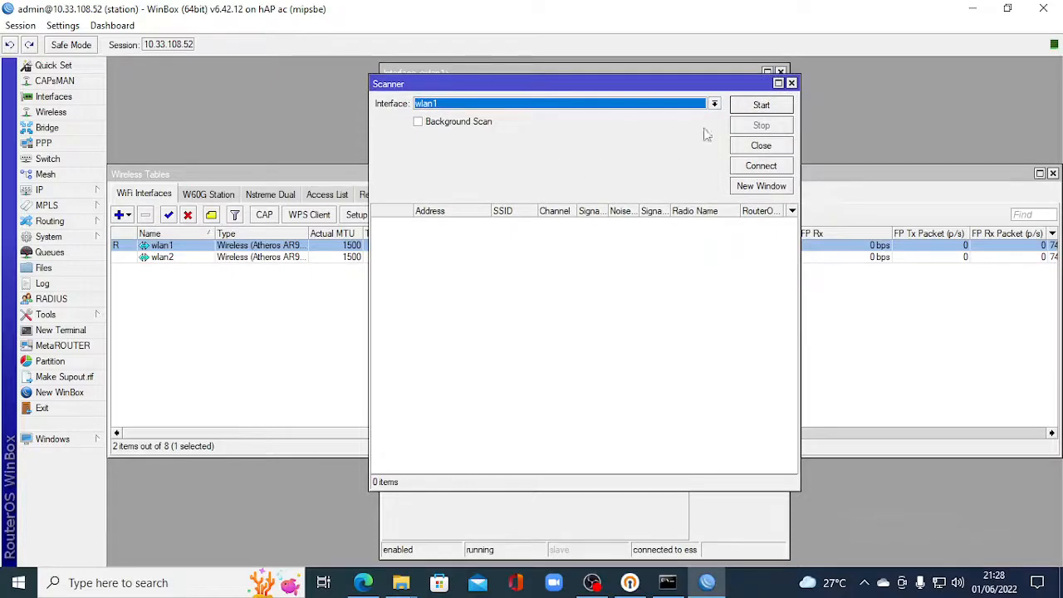
pyautogui.click(756, 106)
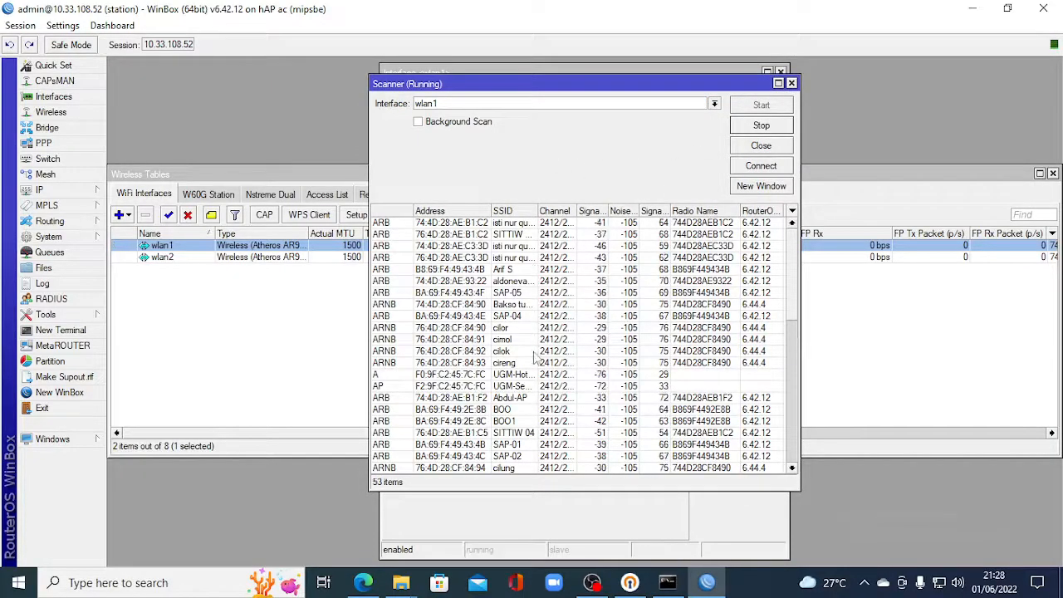
pyautogui.scroll(-4, 537, 366)
pyautogui.scroll(-5, 541, 370)
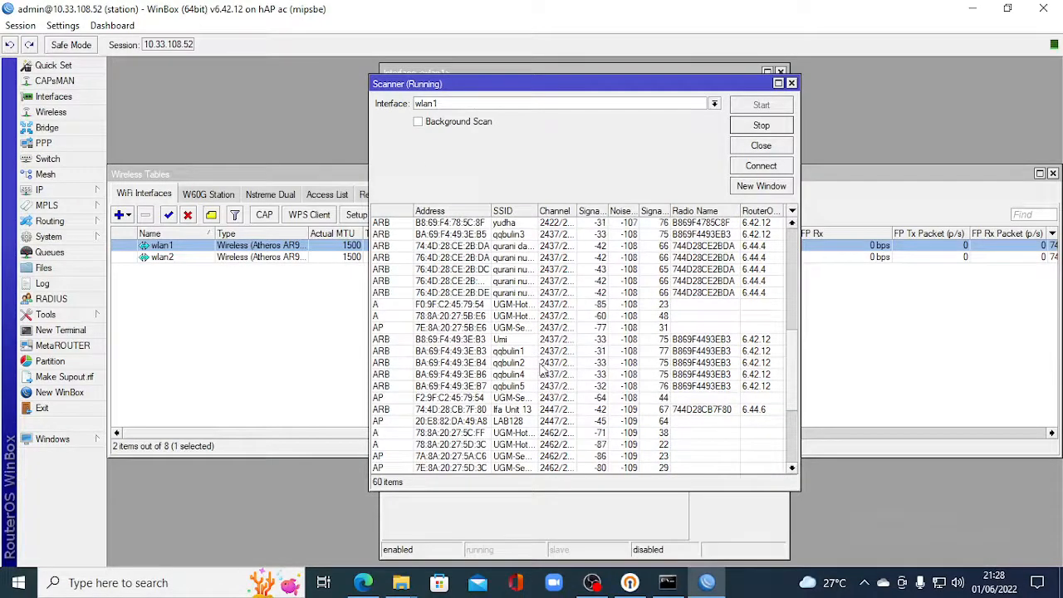
pyautogui.scroll(-1, 543, 369)
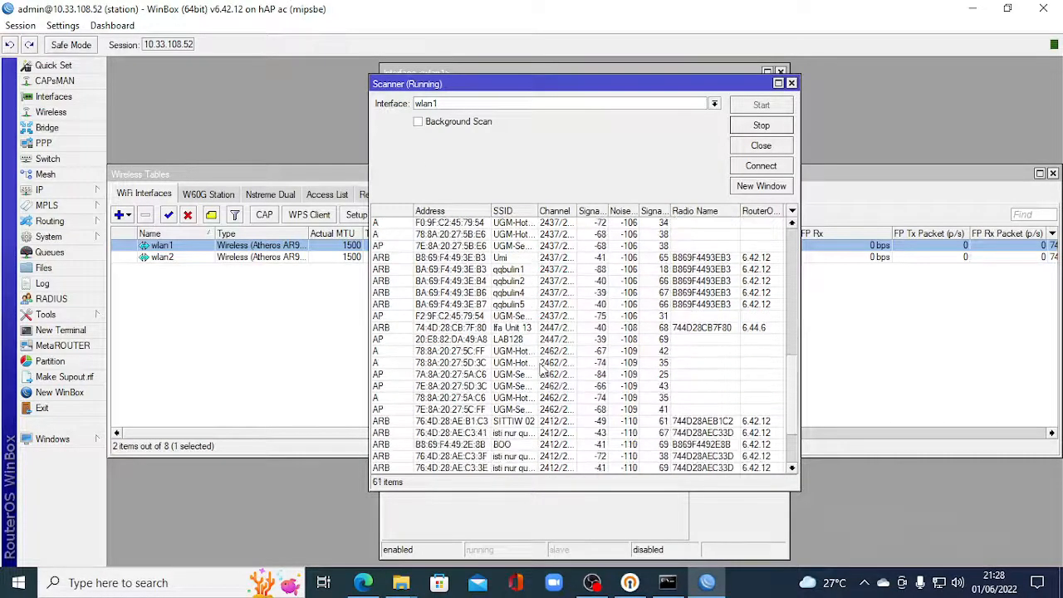
pyautogui.scroll(-4, 540, 366)
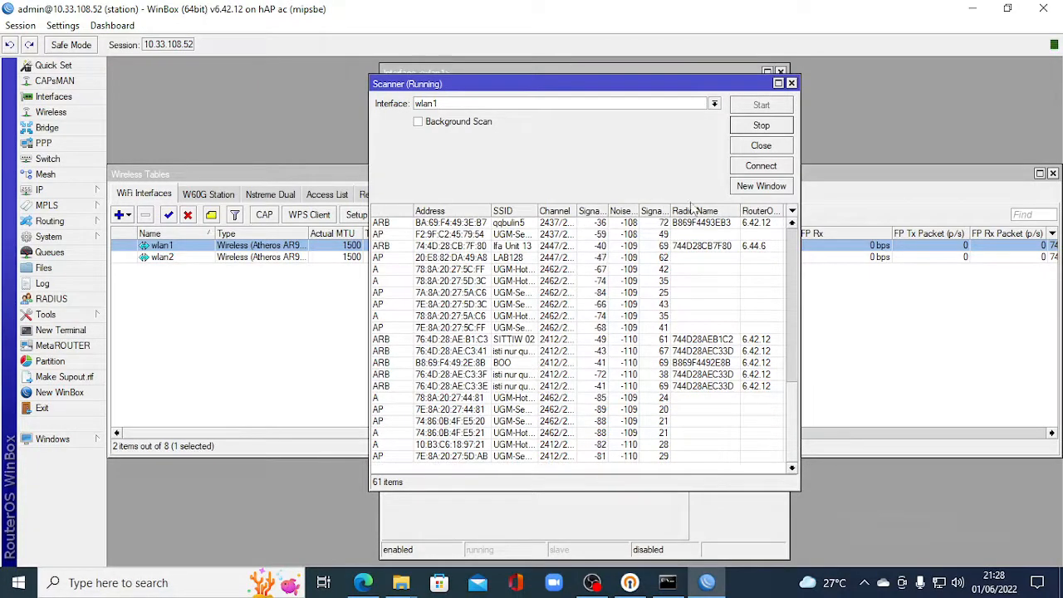
pyautogui.click(768, 149)
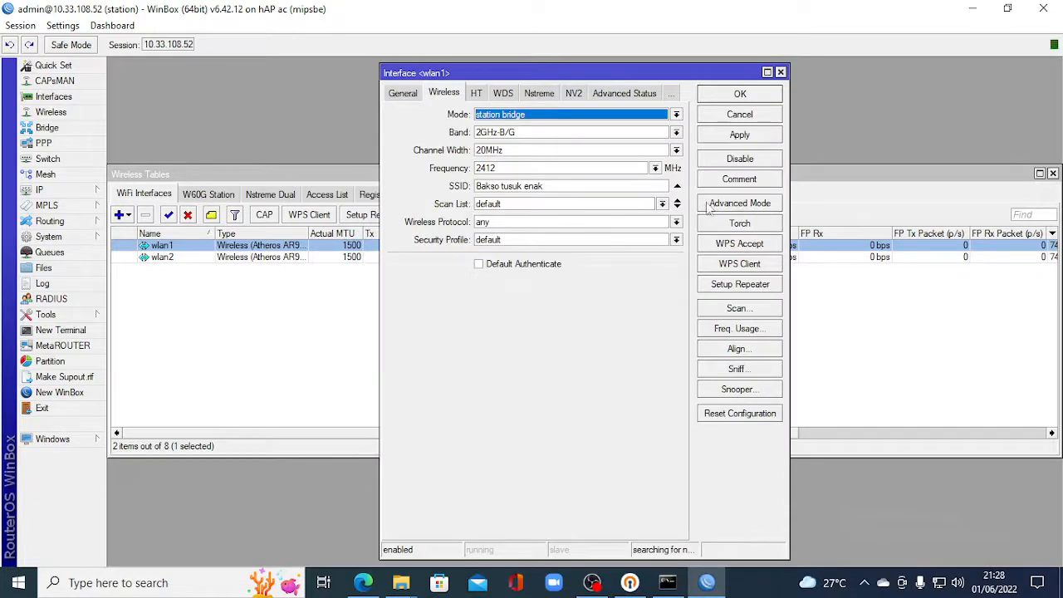
pyautogui.click(750, 116)
# - Scroll wireless.pdf to the Lab 40 Virtual Access Point section, then return to WinBox
pyautogui.click(364, 583)
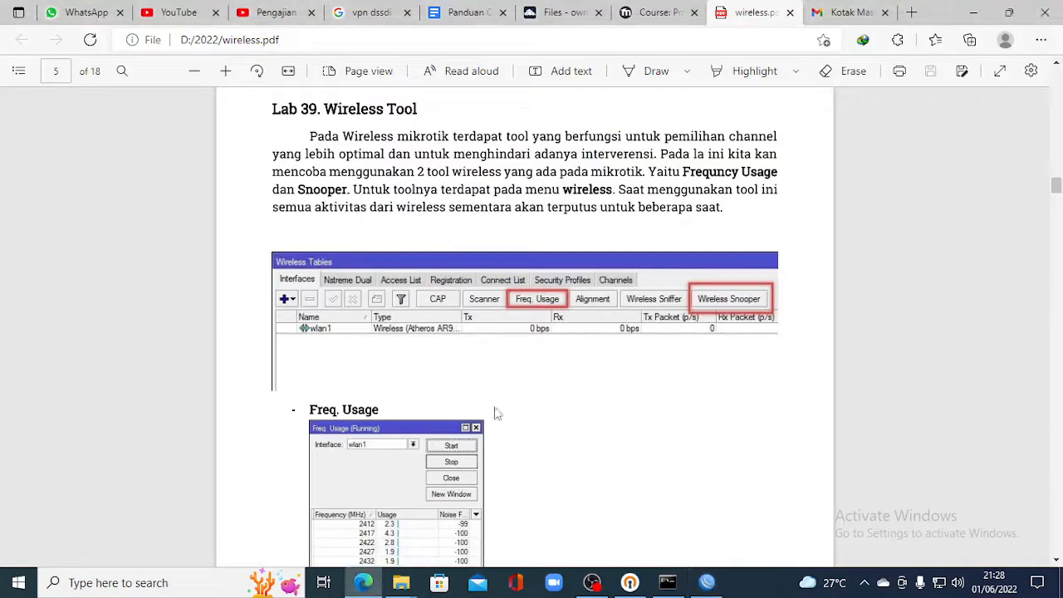
pyautogui.scroll(-10, 498, 419)
pyautogui.scroll(-5, 505, 425)
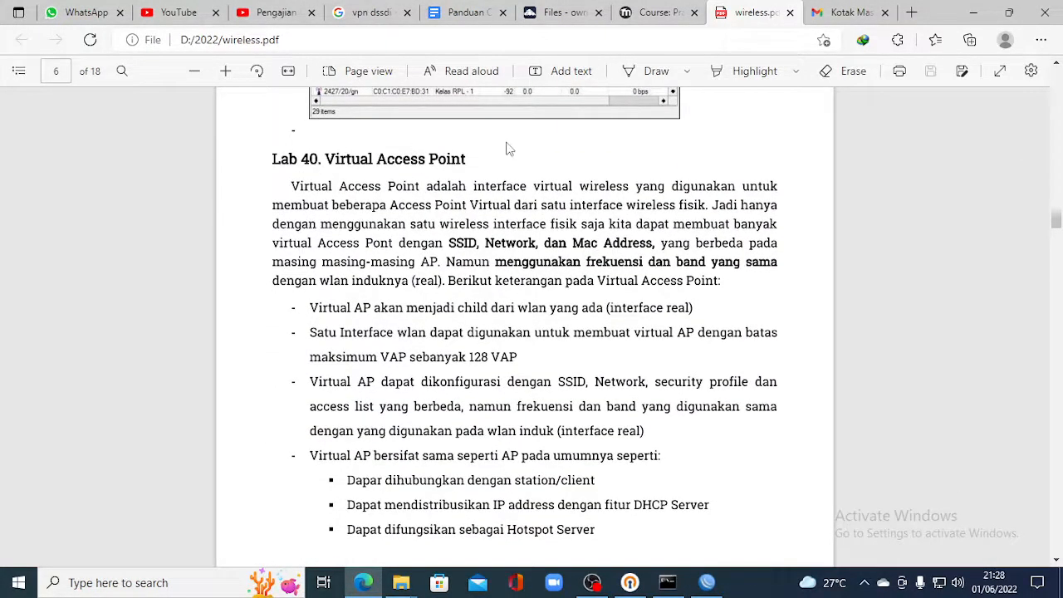
pyautogui.click(706, 583)
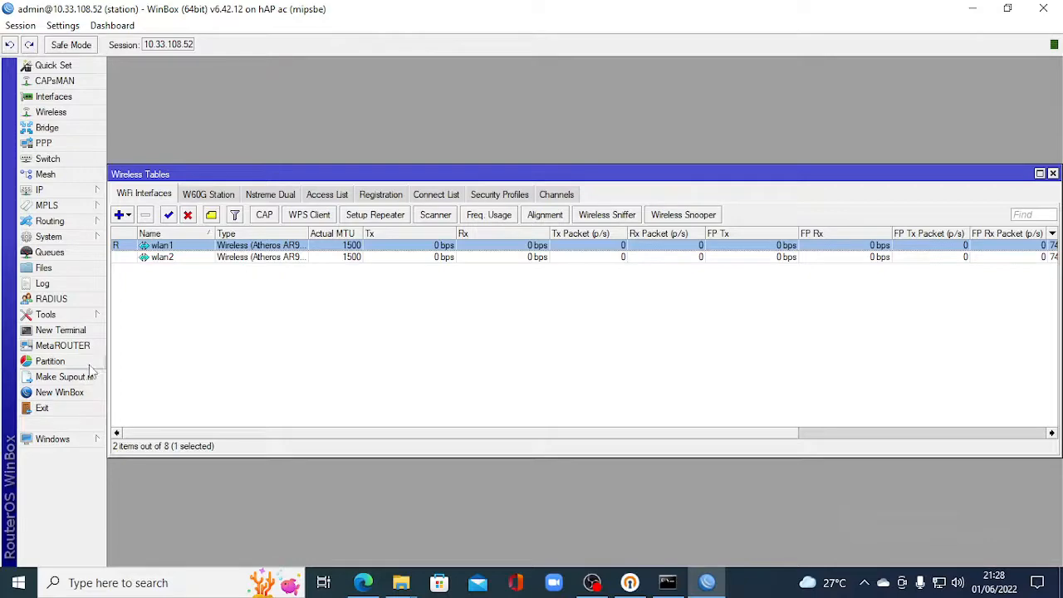
# - Open a new WinBox login and connect to the access-point router at 10.33.108.51
pyautogui.click(73, 392)
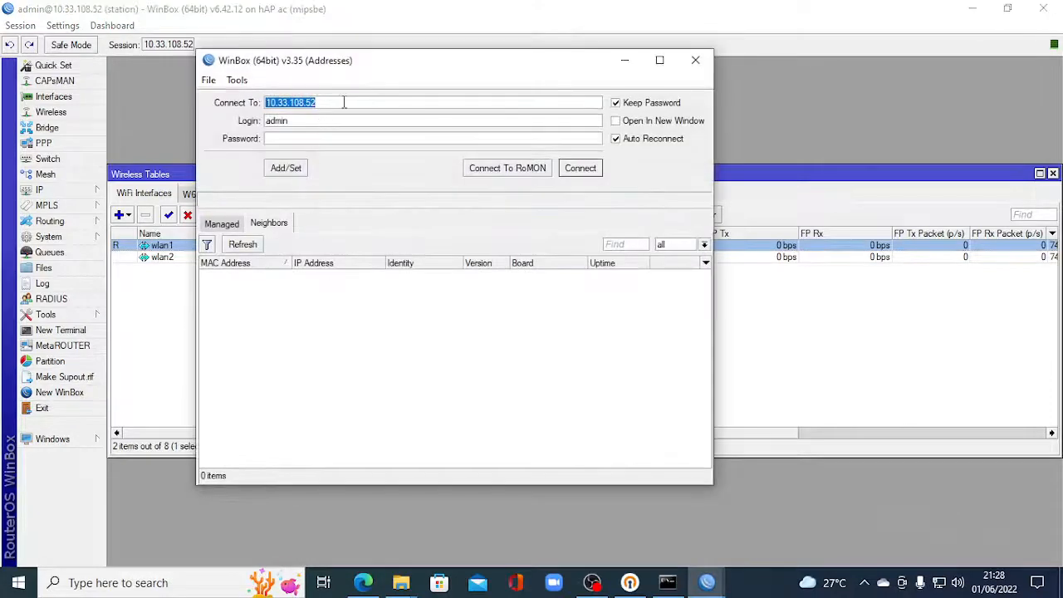
pyautogui.click(343, 102)
pyautogui.write('1')
pyautogui.press('Return')
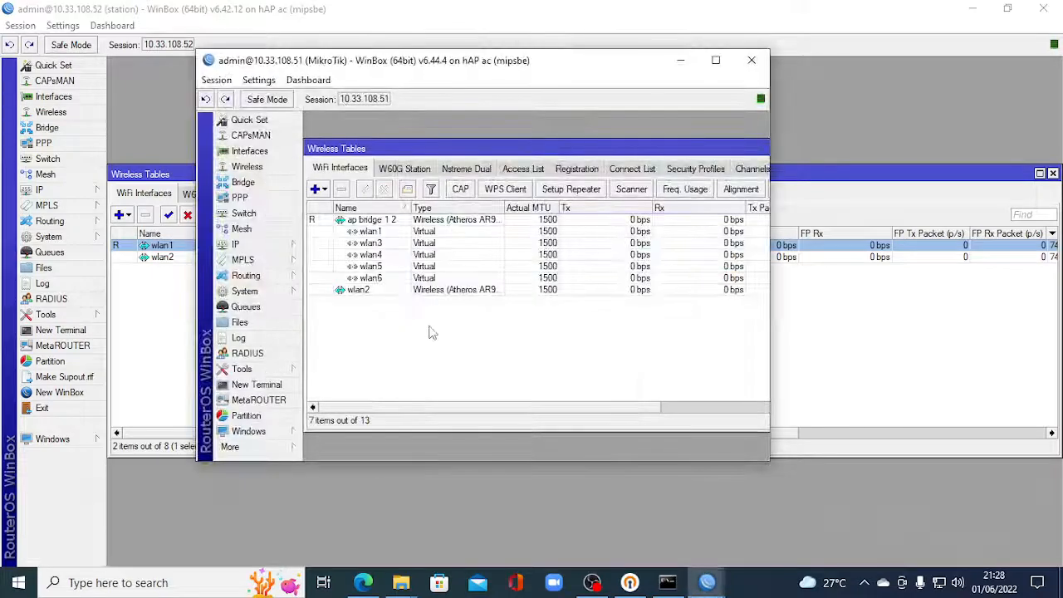
# - Add a new Virtual interface on ap bridge 1 2 and begin editing its SSID
pyautogui.click(319, 189)
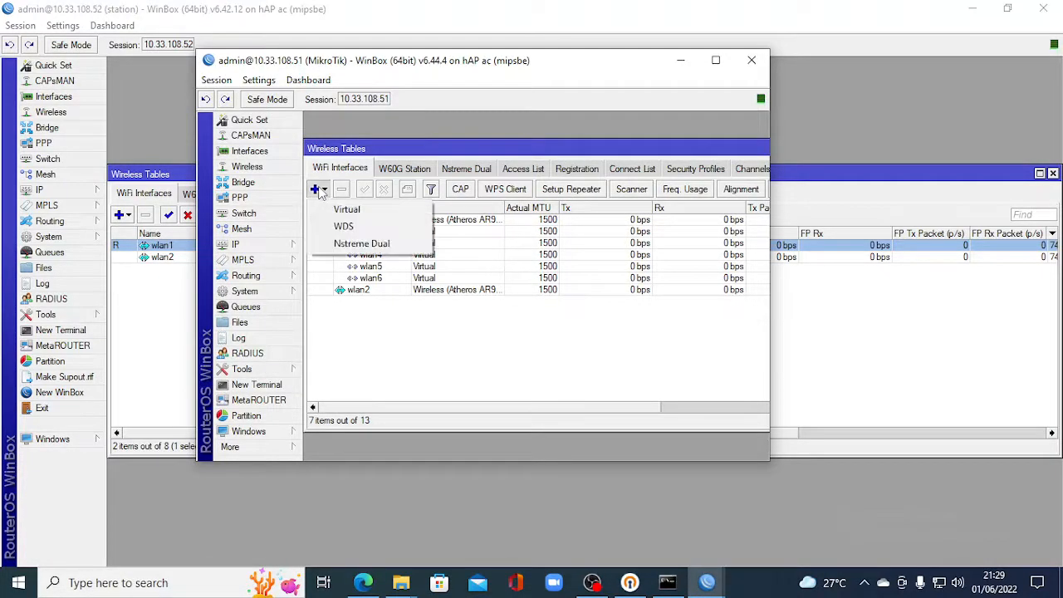
pyautogui.click(344, 210)
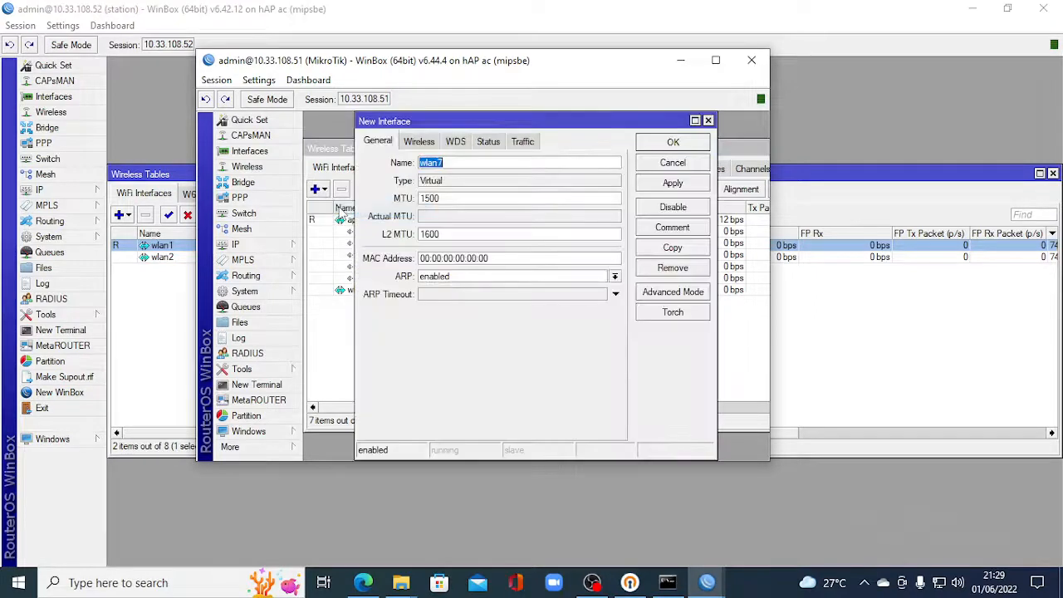
pyautogui.click(431, 147)
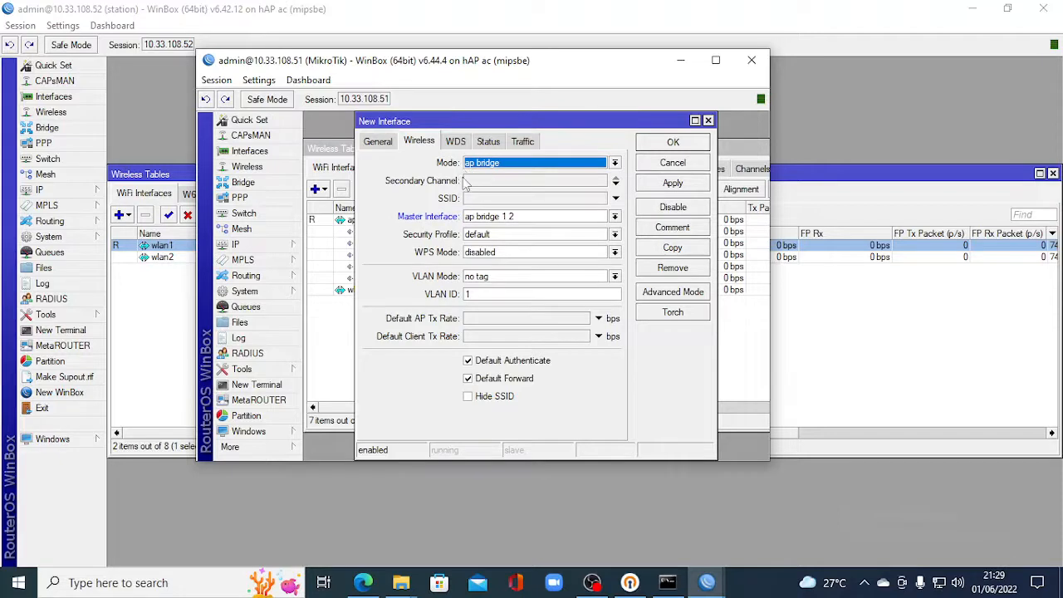
pyautogui.click(479, 200)
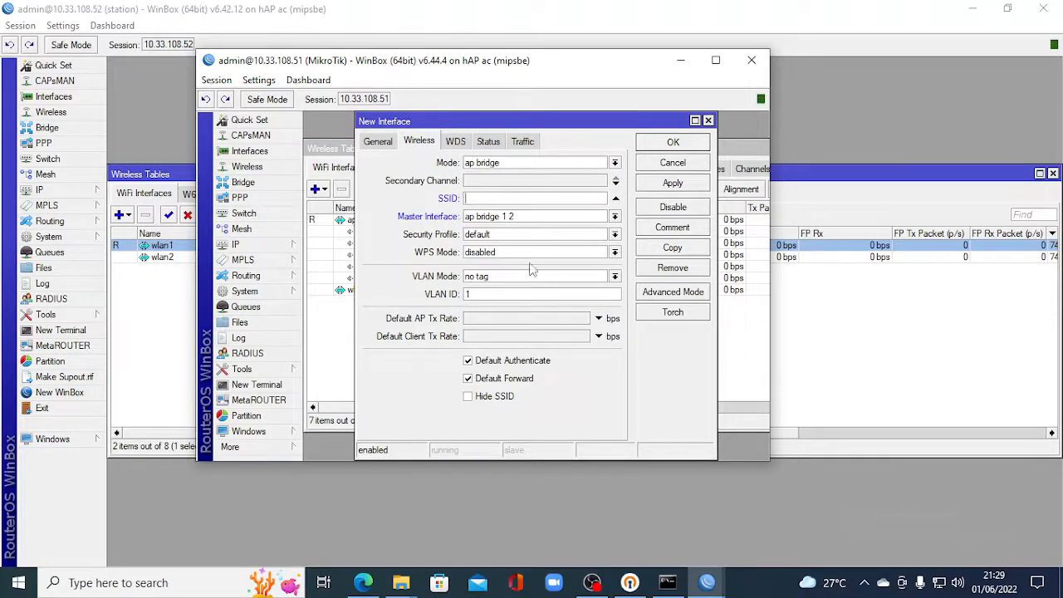
pyautogui.click(363, 582)
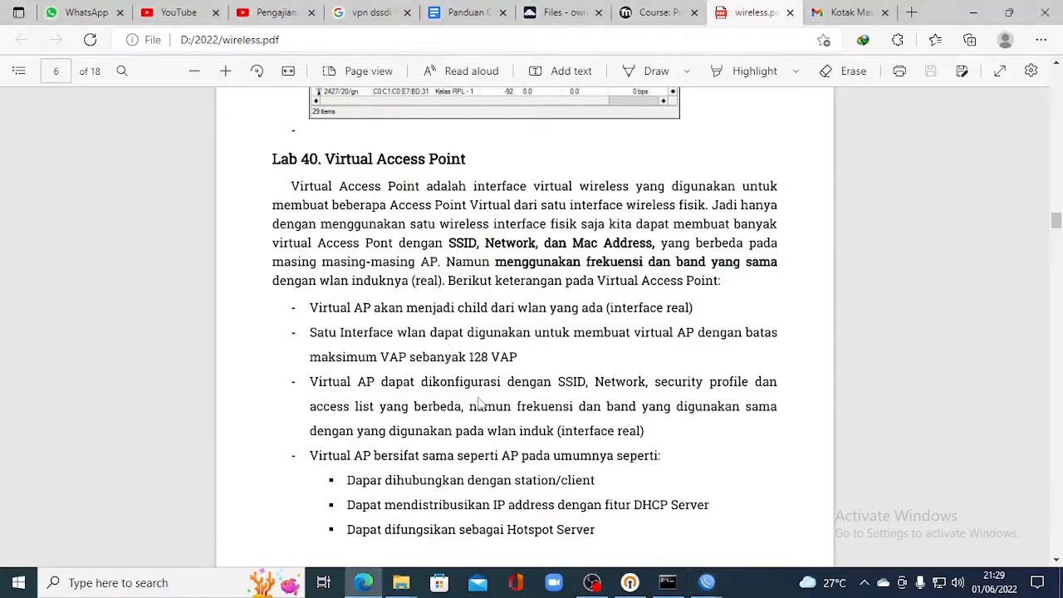
# - Scroll wireless.pdf from page 6 to the Lab 41 Wireless Mac Filtering heading on page 9
pyautogui.scroll(-9, 479, 404)
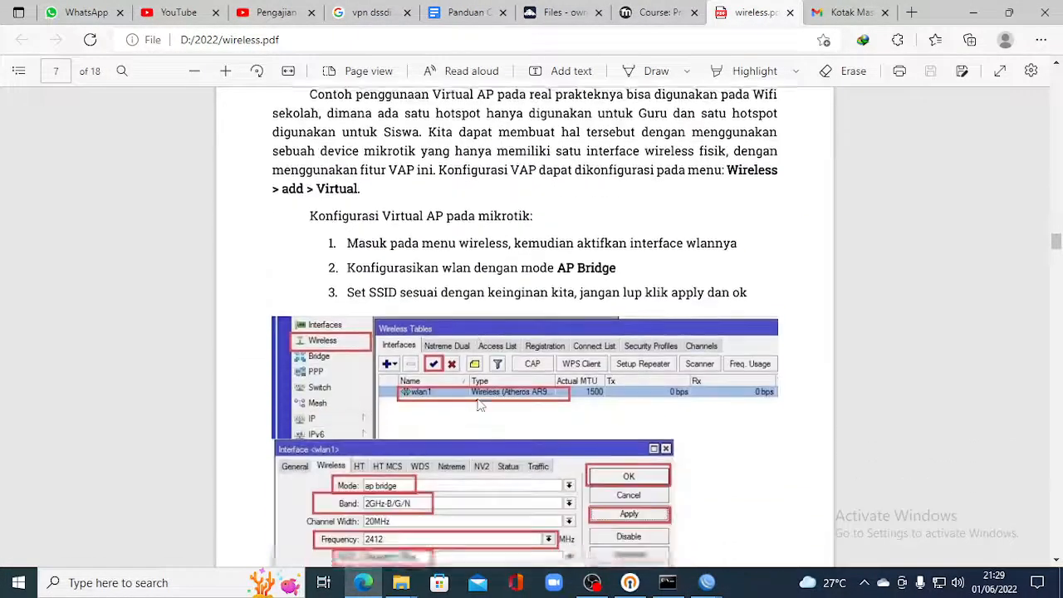
pyautogui.scroll(-10, 479, 404)
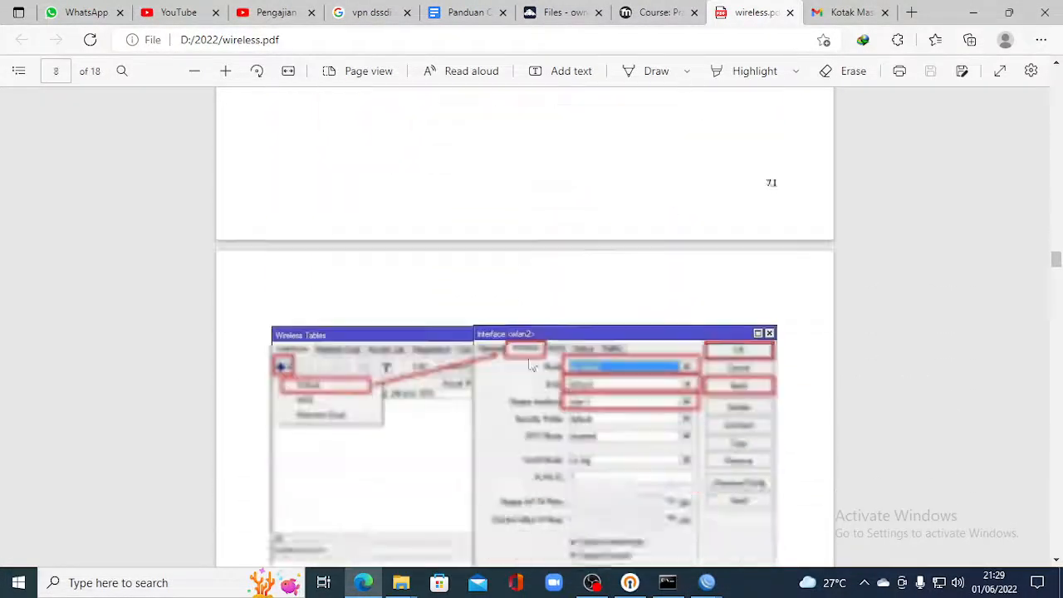
pyautogui.scroll(-10, 531, 365)
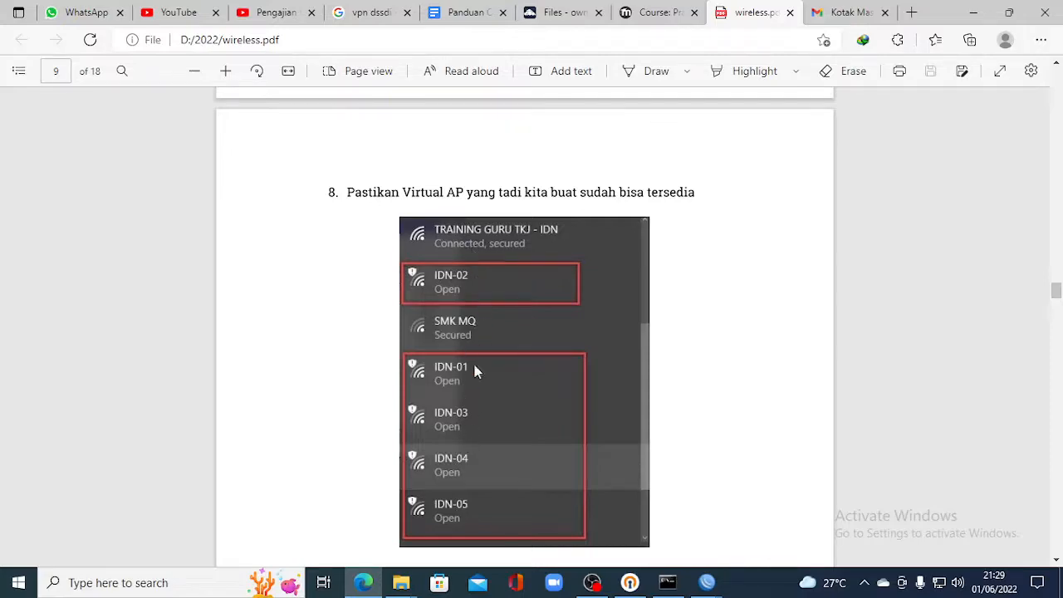
pyautogui.scroll(-4, 493, 397)
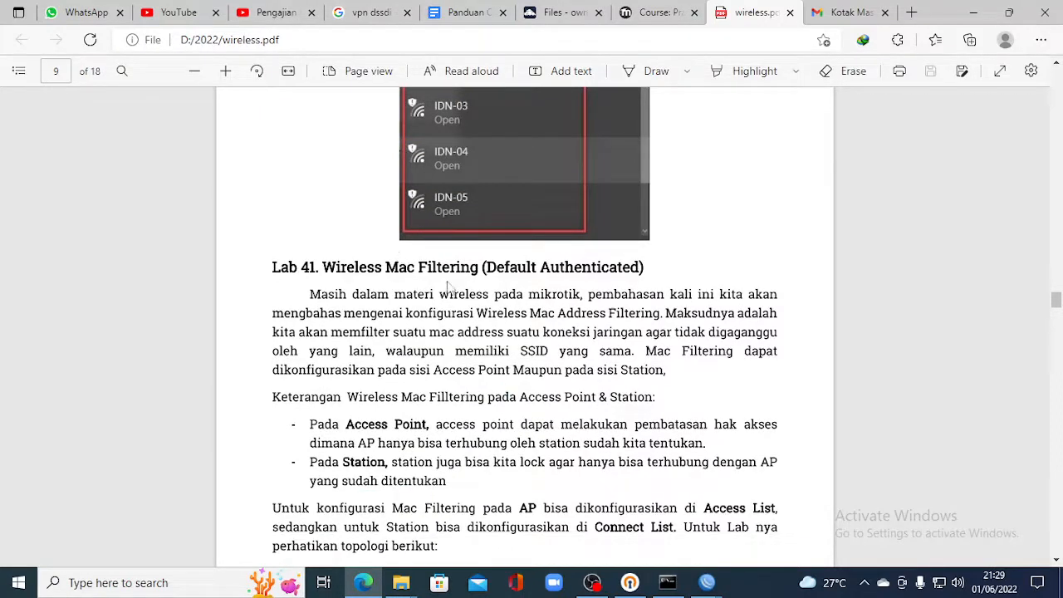
pyautogui.moveTo(707, 585)
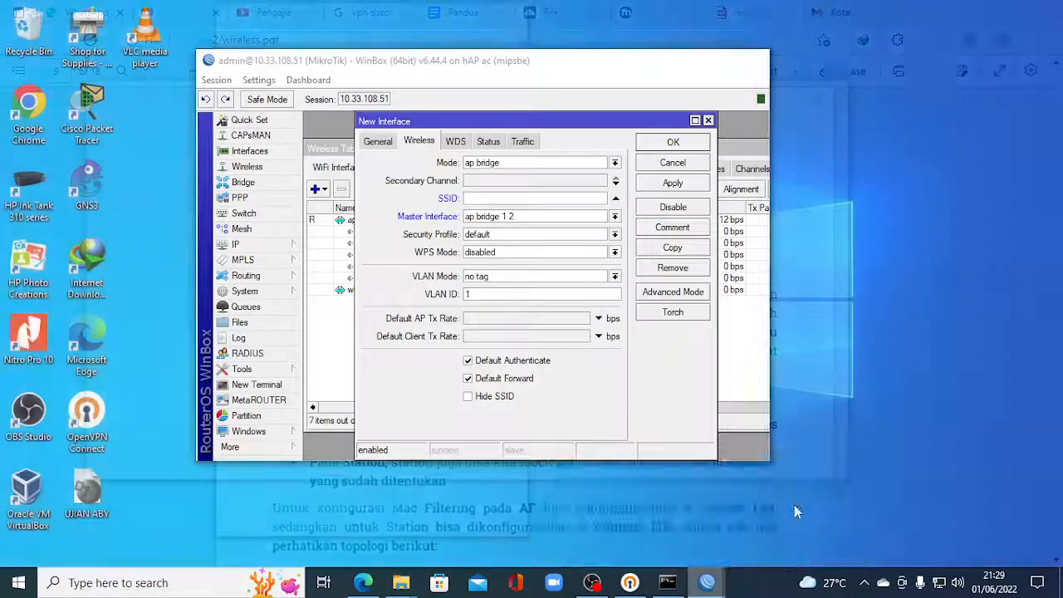
# - Discard the unfinished virtual interface and open ap bridge 1 2's wireless settings
pyautogui.click(794, 507)
pyautogui.click(660, 164)
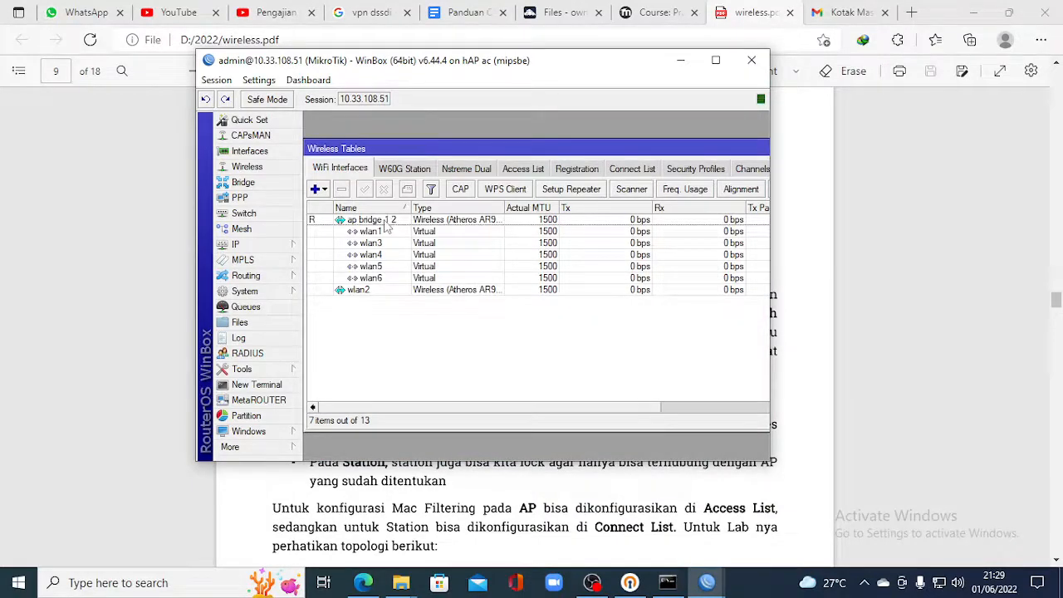
pyautogui.doubleClick(384, 221)
pyautogui.click(397, 142)
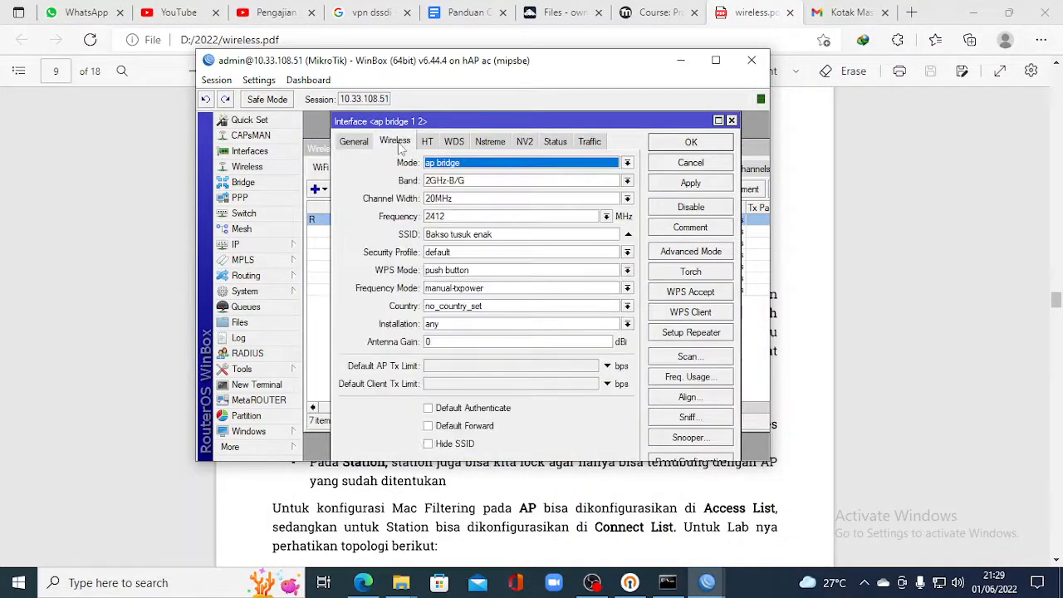
# - Tick Default Authenticate and Default Forward, cancel without saving, then show the Registration list
pyautogui.click(428, 408)
pyautogui.click(428, 426)
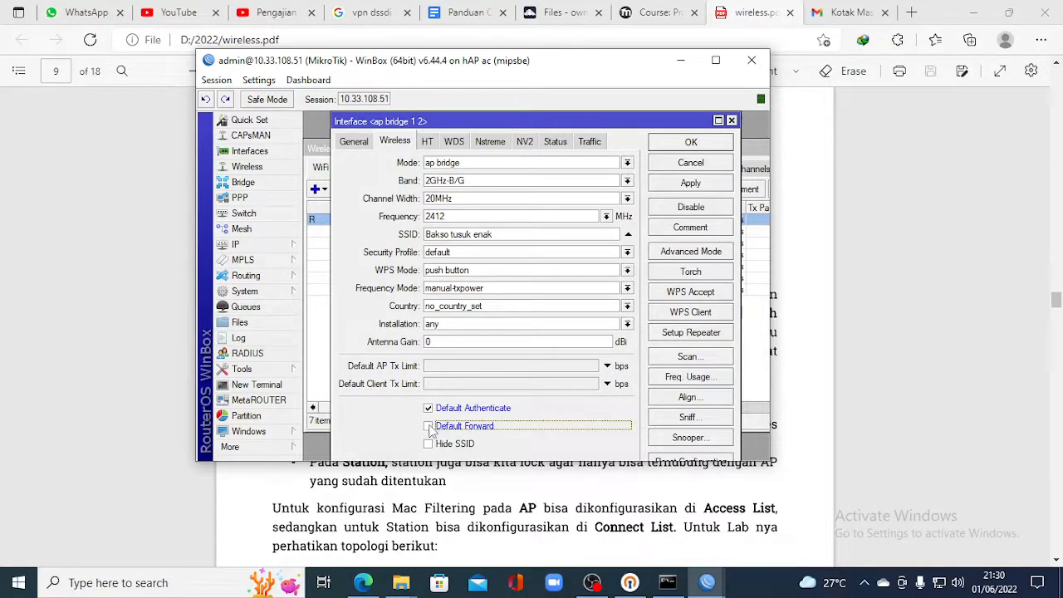
pyautogui.click(714, 164)
pyautogui.click(575, 168)
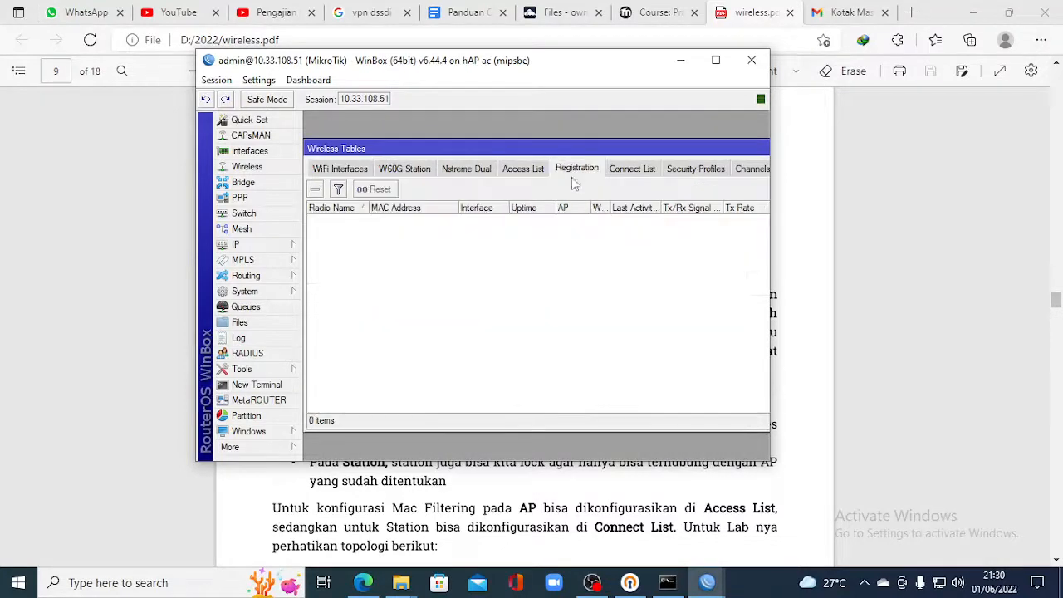
pyautogui.click(528, 170)
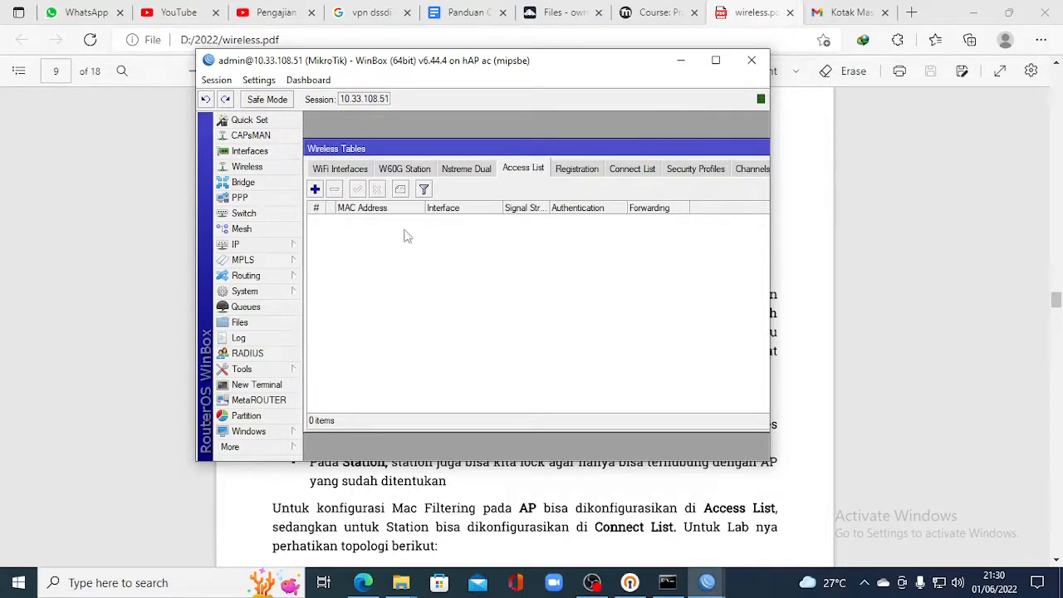
pyautogui.click(588, 171)
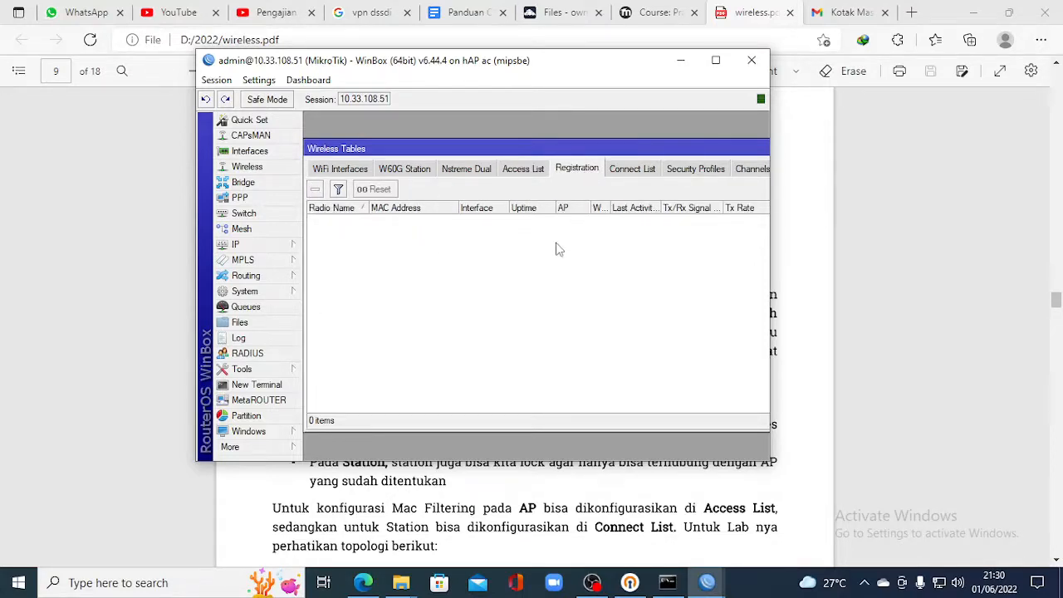
pyautogui.moveTo(390, 152); pyautogui.dragTo(409, 178)
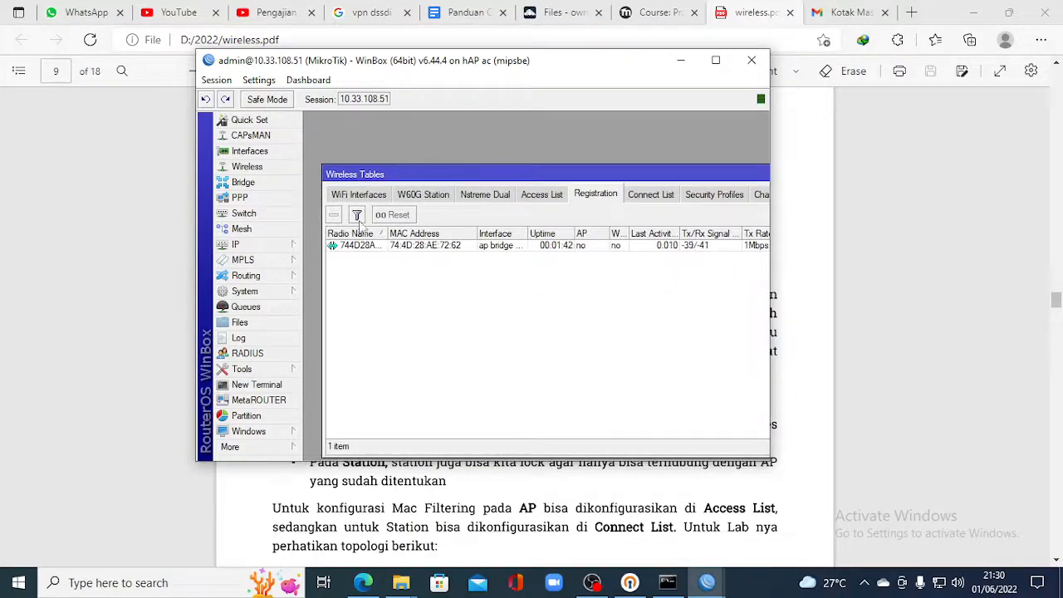
pyautogui.click(372, 245)
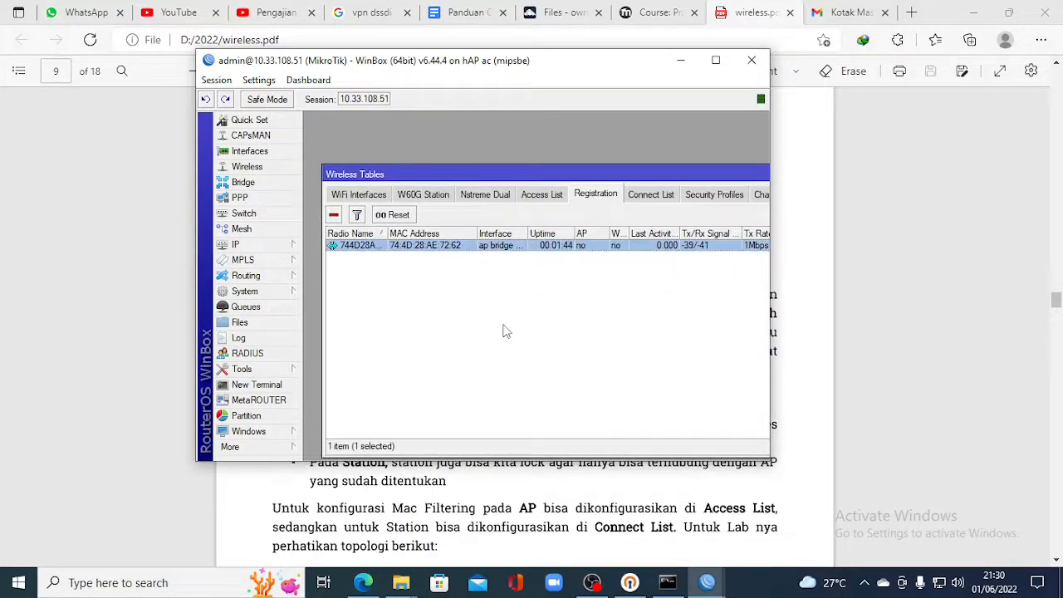
pyautogui.rightClick(494, 245)
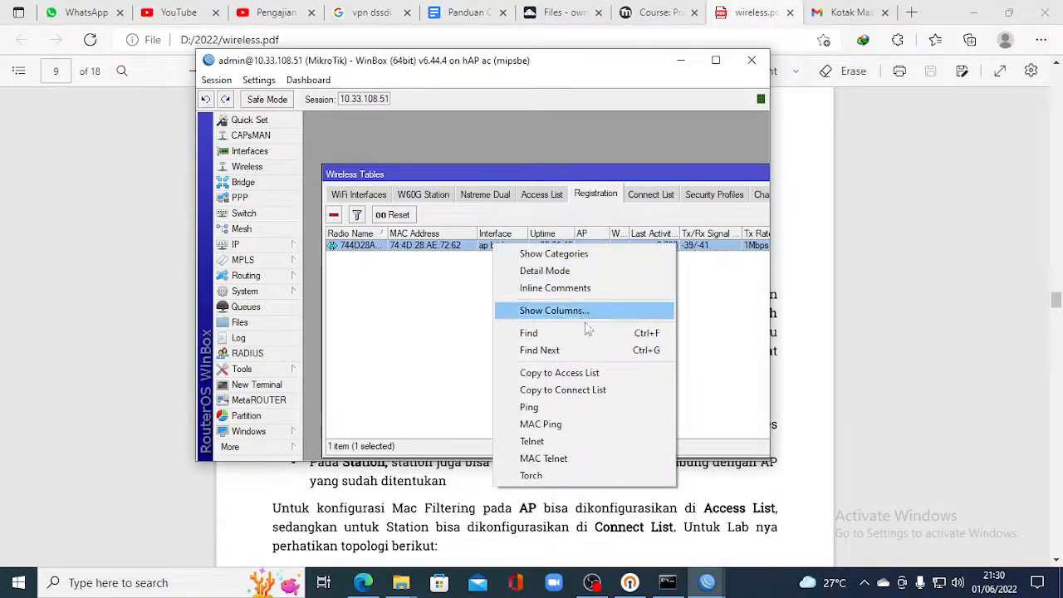
pyautogui.click(600, 374)
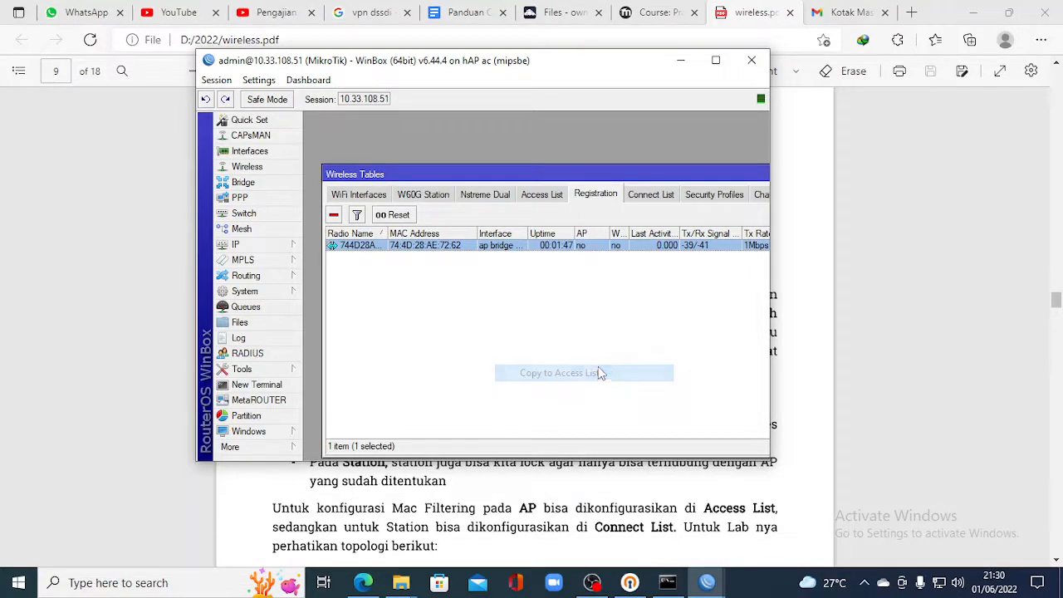
pyautogui.click(555, 196)
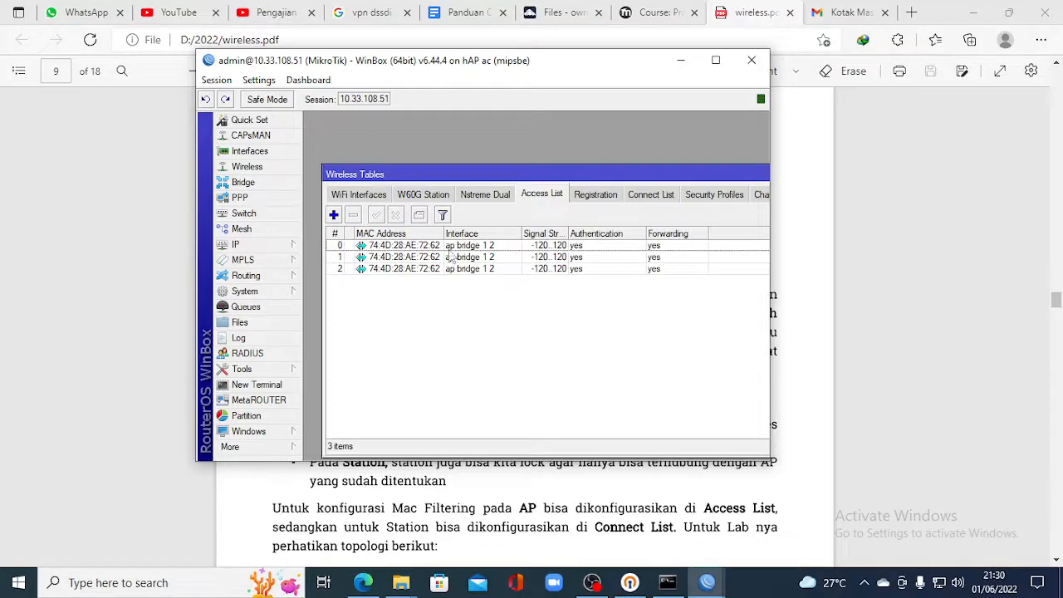
pyautogui.moveTo(440, 233); pyautogui.dragTo(453, 233)
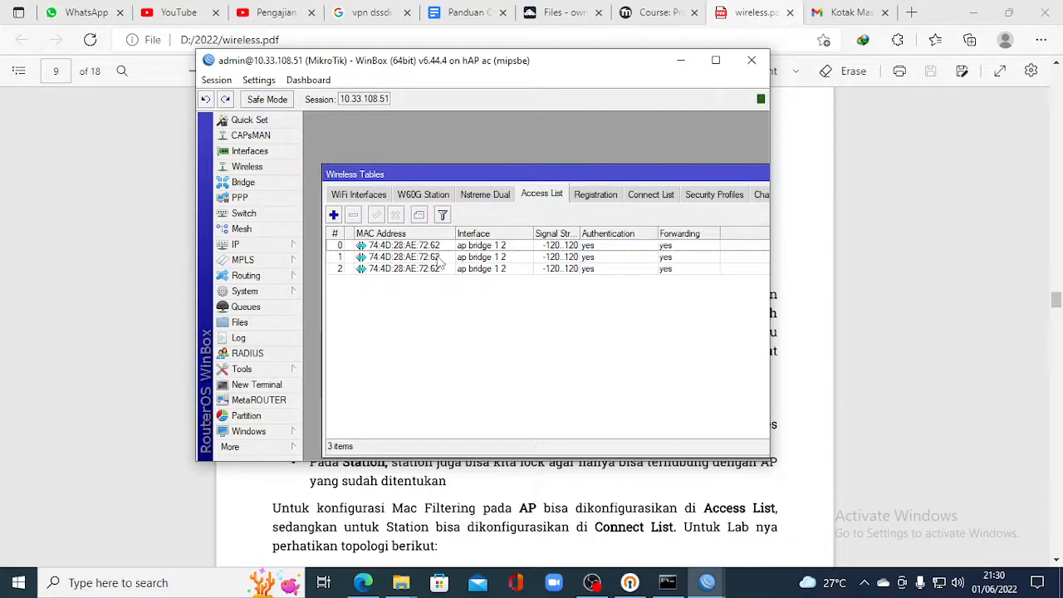
# - Reopen ap bridge 1 2, close it unchanged, show the Access List, then return to the PDF
pyautogui.click(357, 197)
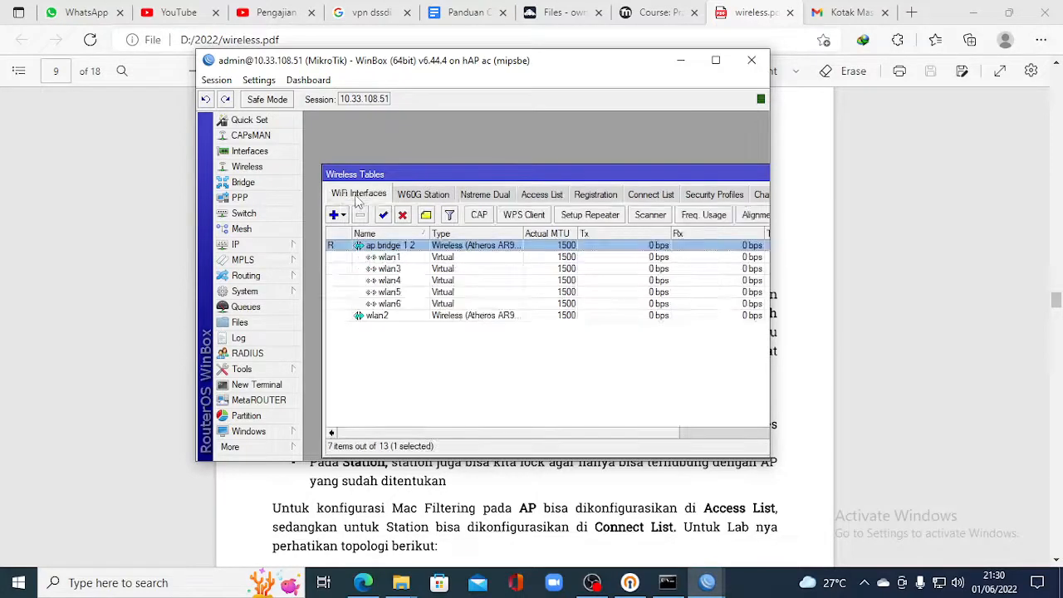
pyautogui.doubleClick(428, 248)
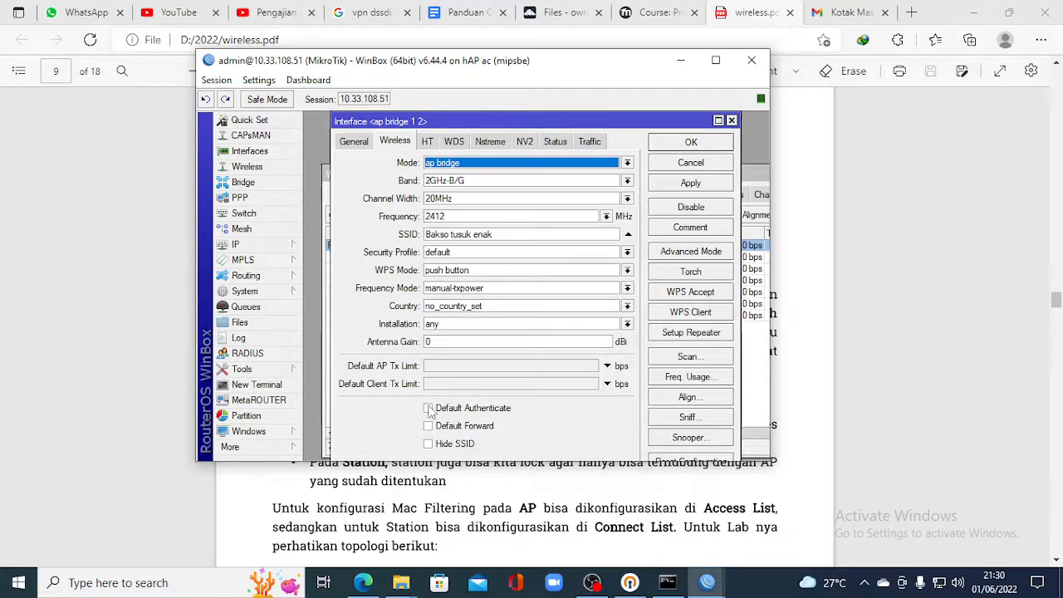
pyautogui.click(690, 164)
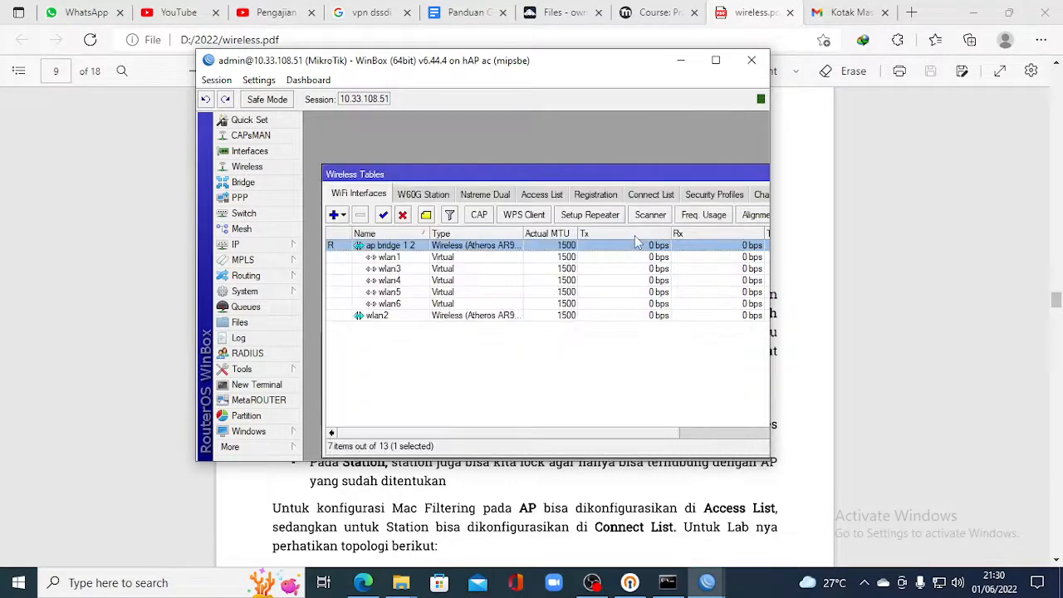
pyautogui.click(555, 197)
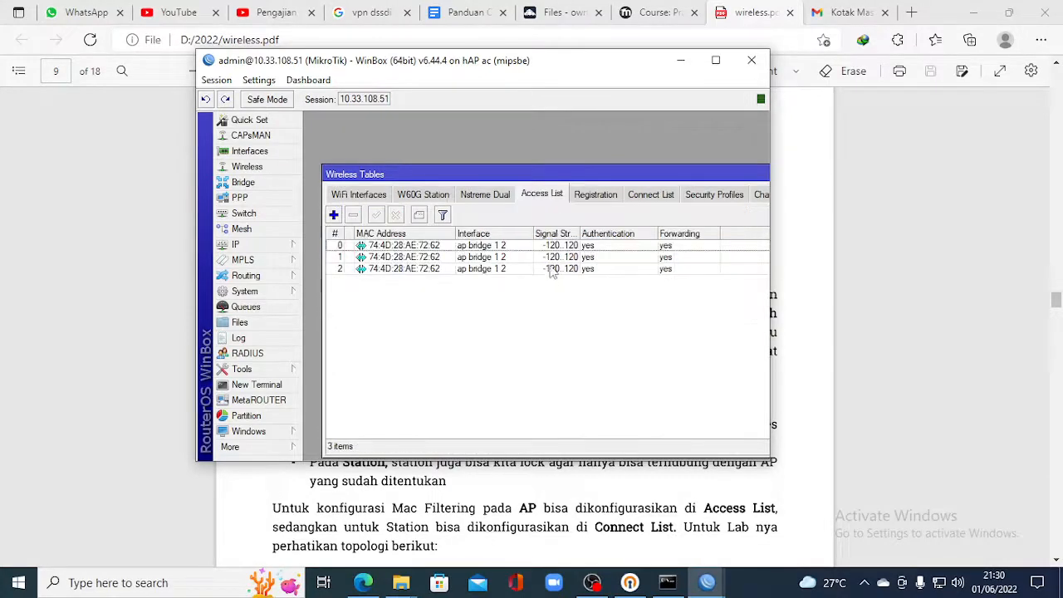
pyautogui.click(900, 259)
# - Scroll wireless.pdf through the Lab 41 steps to step 9 on page 12
pyautogui.scroll(-3, 571, 357)
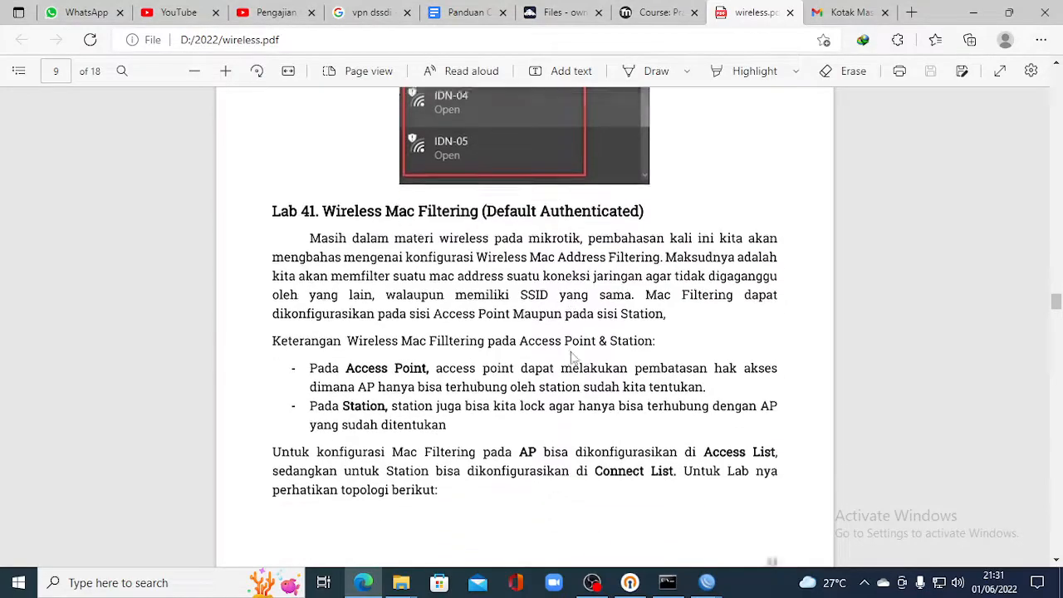
pyautogui.scroll(-5, 573, 357)
pyautogui.scroll(5, 577, 353)
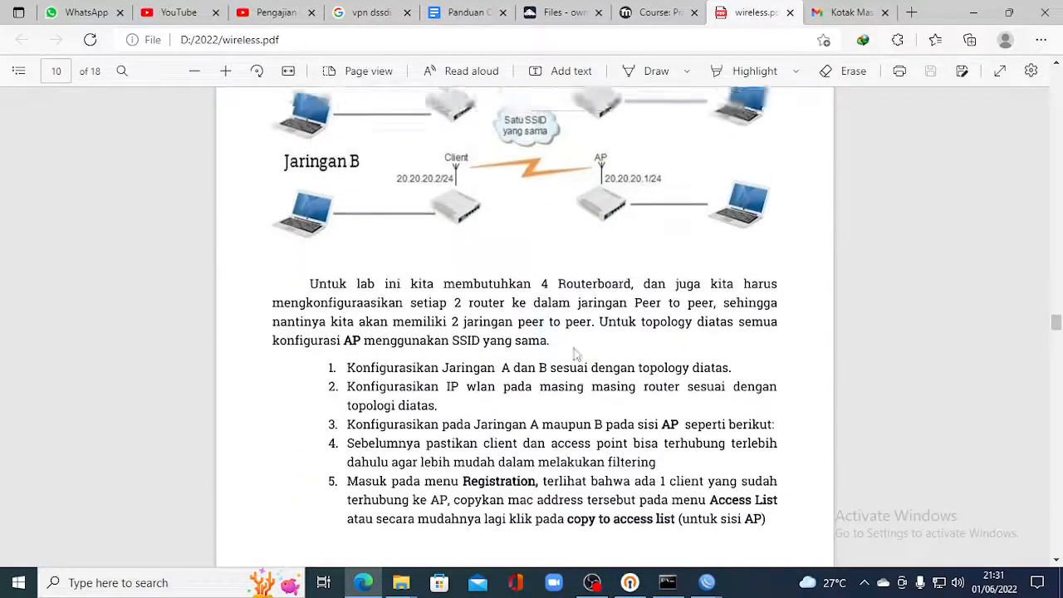
pyautogui.scroll(3, 579, 351)
pyautogui.scroll(-9, 578, 350)
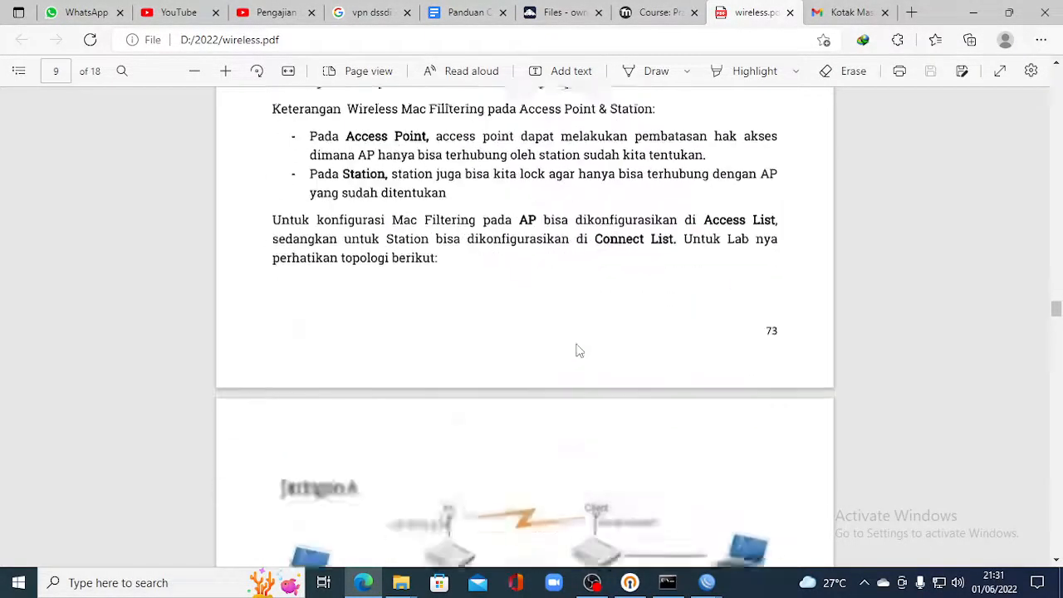
pyautogui.scroll(-3, 579, 350)
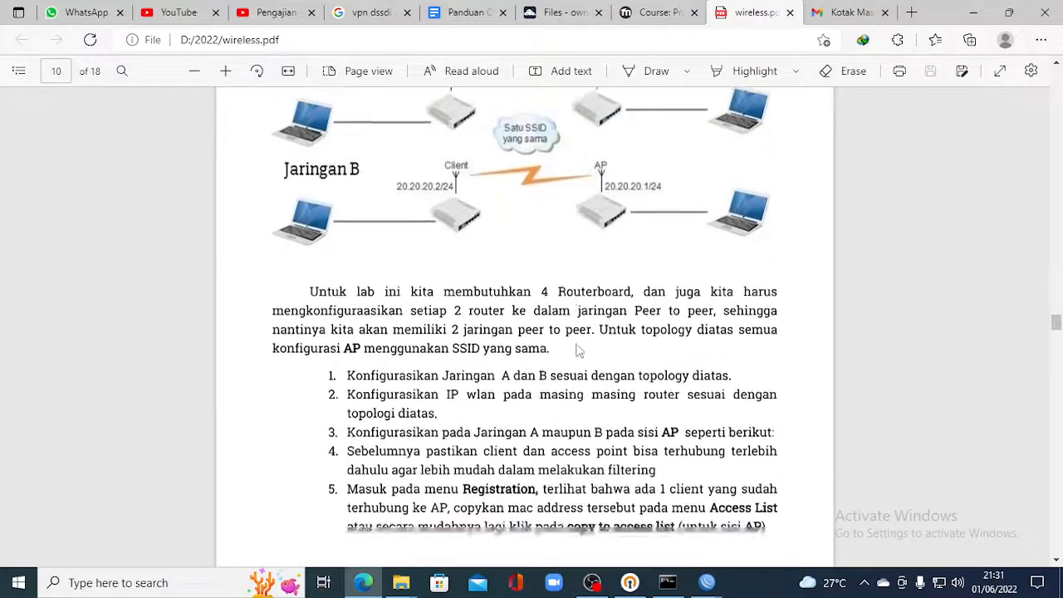
pyautogui.scroll(-15, 578, 351)
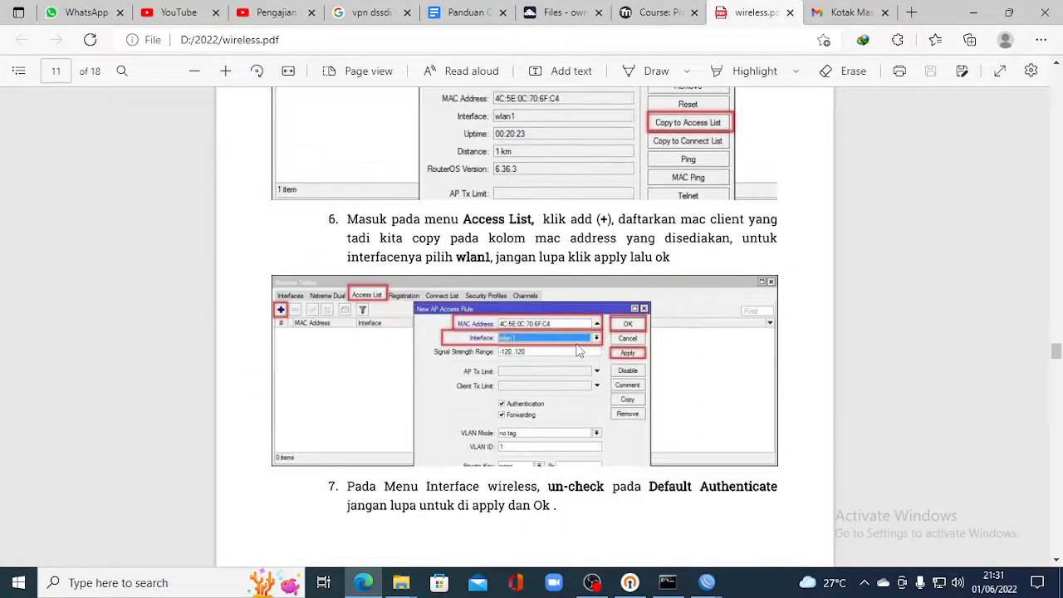
pyautogui.scroll(-3, 579, 351)
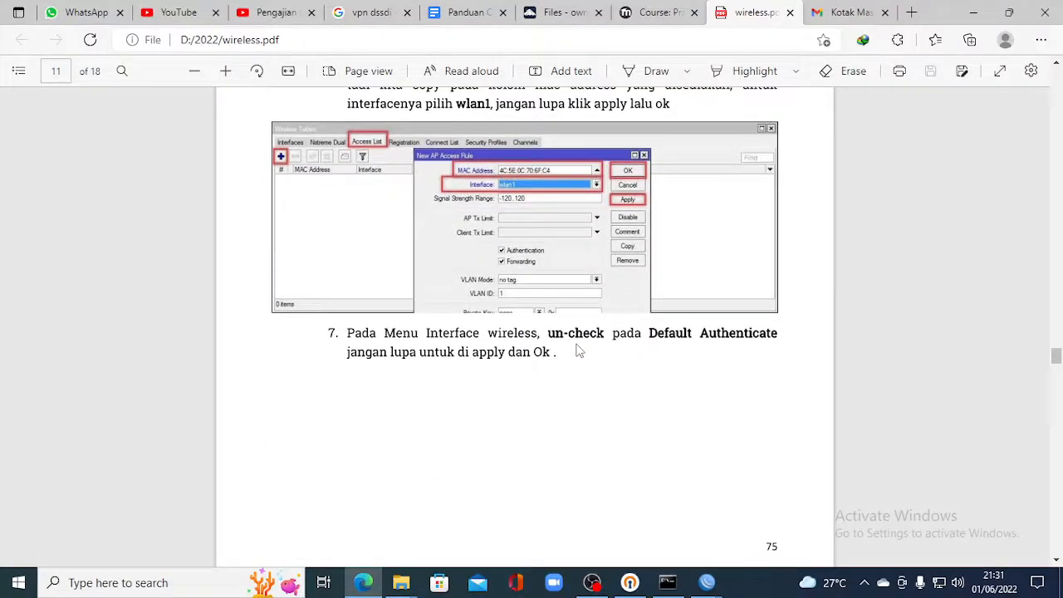
pyautogui.scroll(-18, 578, 351)
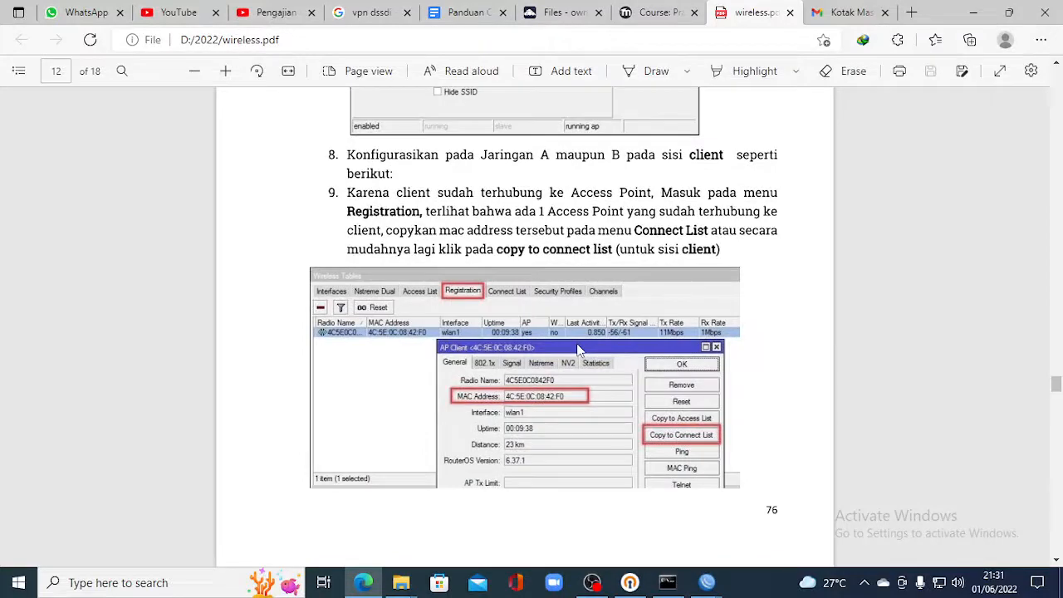
pyautogui.scroll(-10, 579, 349)
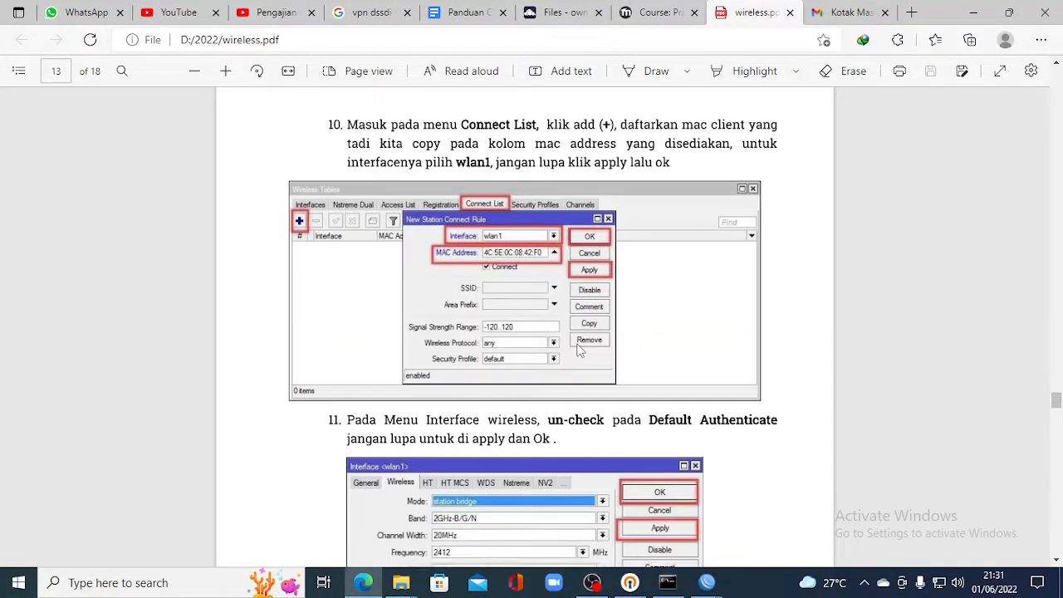
pyautogui.scroll(8, 579, 350)
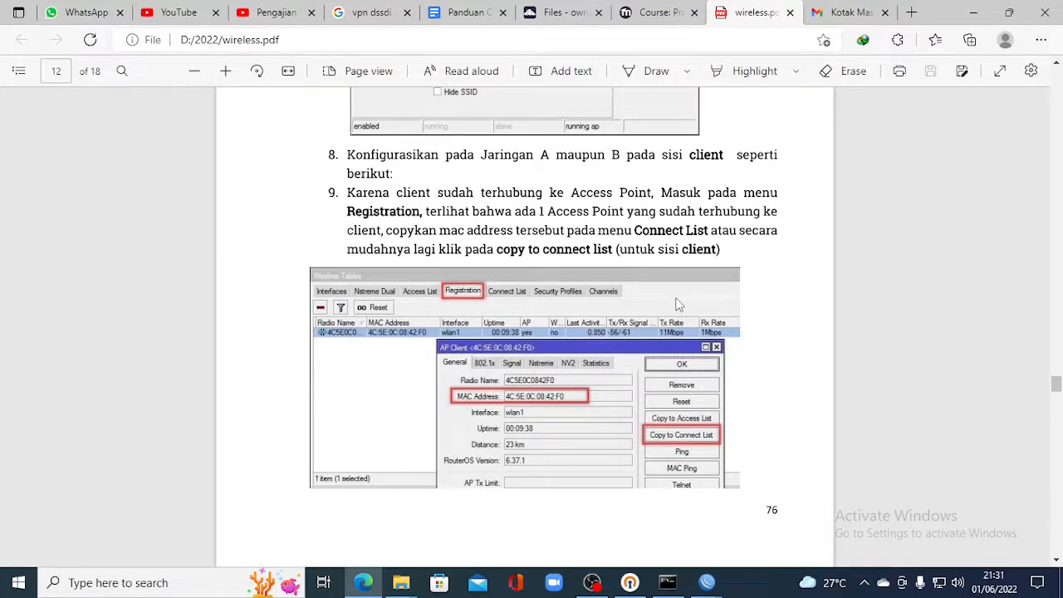
# - On the station router 10.33.108.52, copy the AP's MAC 74:4D:28:CF:84:90 to the Connect List
pyautogui.click(707, 582)
pyautogui.click(804, 508)
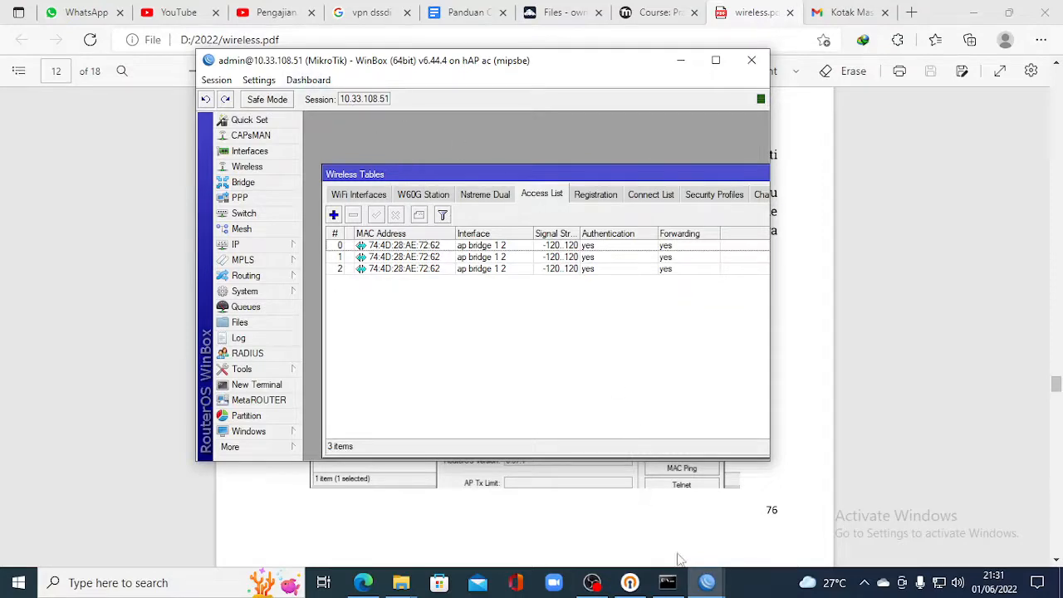
pyautogui.moveTo(707, 581)
pyautogui.click(616, 523)
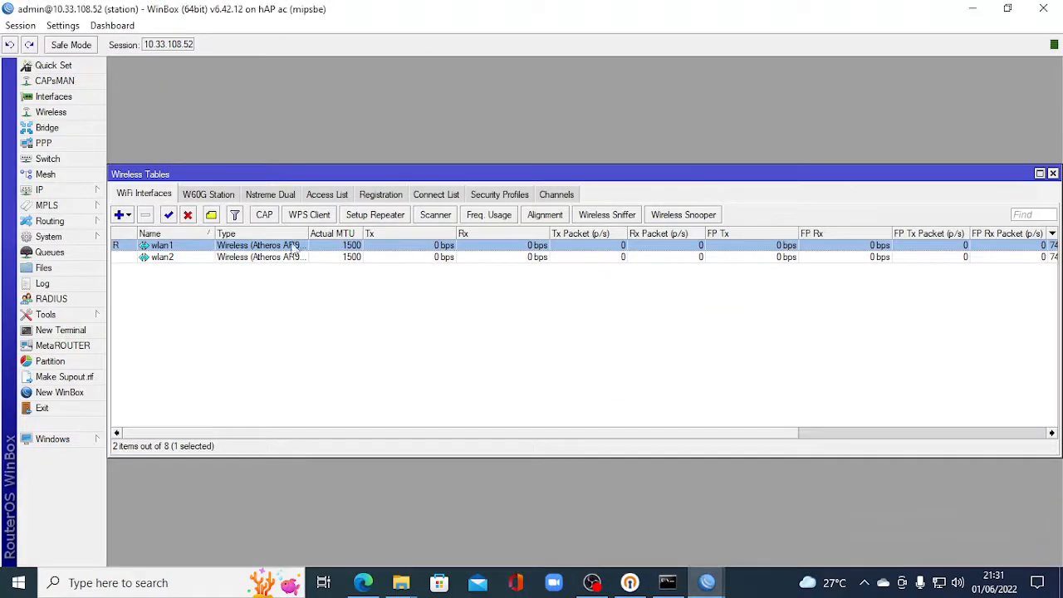
pyautogui.click(373, 196)
pyautogui.click(189, 247)
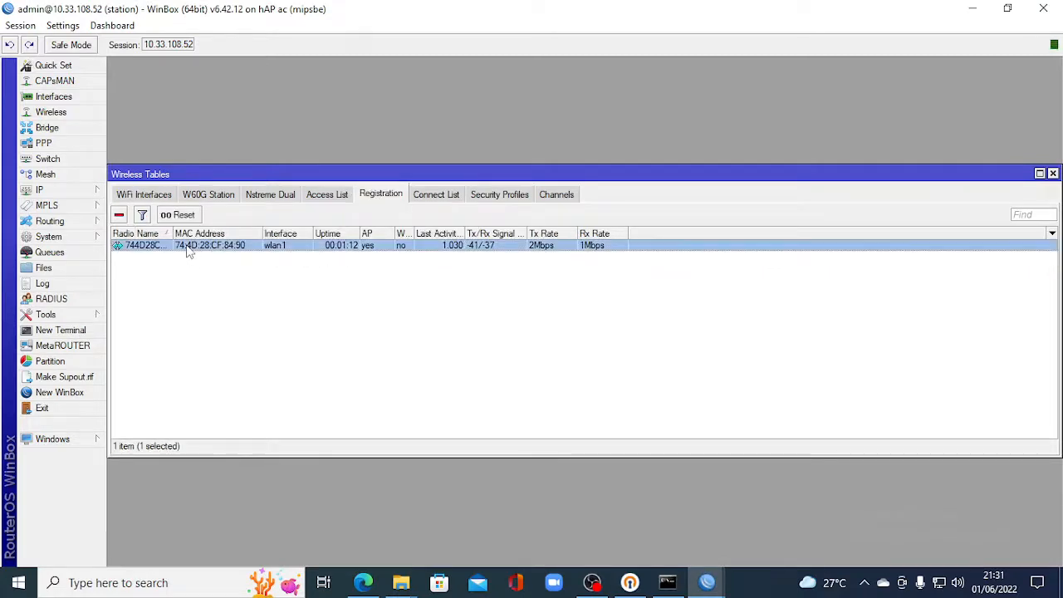
pyautogui.rightClick(187, 247)
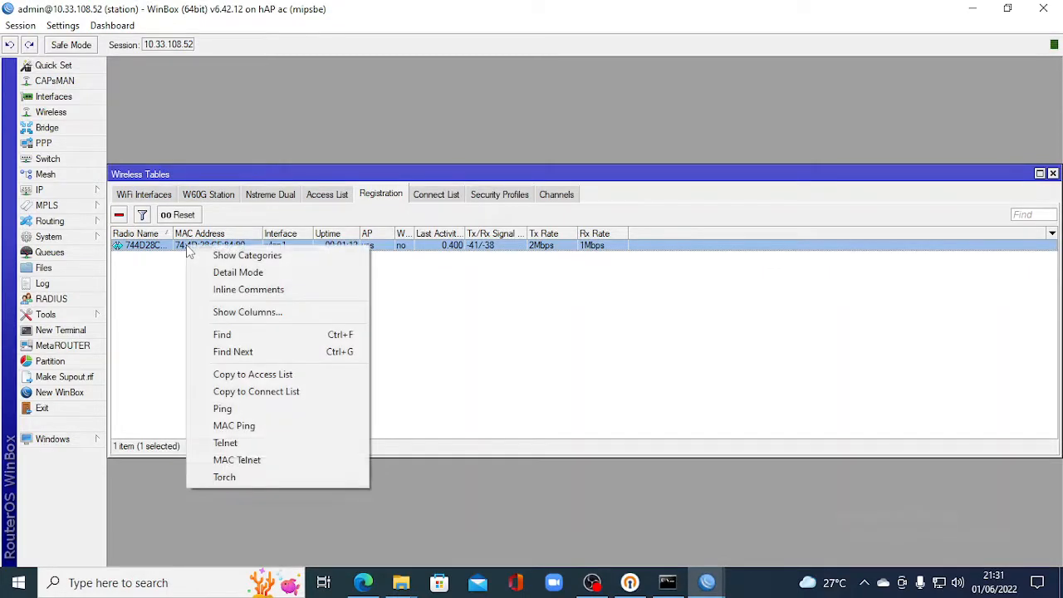
pyautogui.click(303, 395)
pyautogui.click(435, 194)
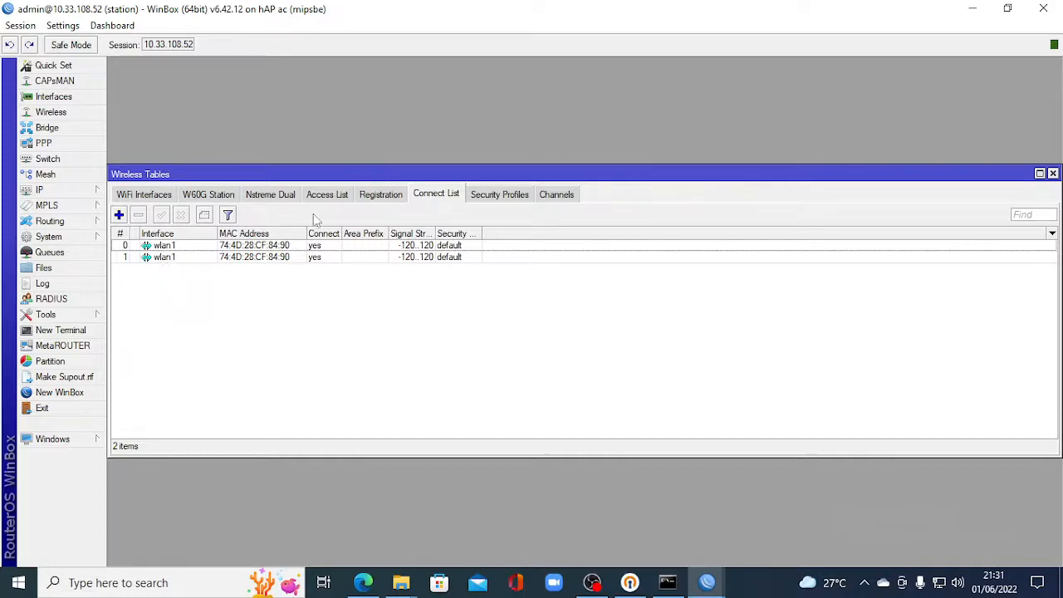
# - Open the station's wlan1 interface settings, then return to the PDF guide
pyautogui.click(158, 196)
pyautogui.doubleClick(210, 248)
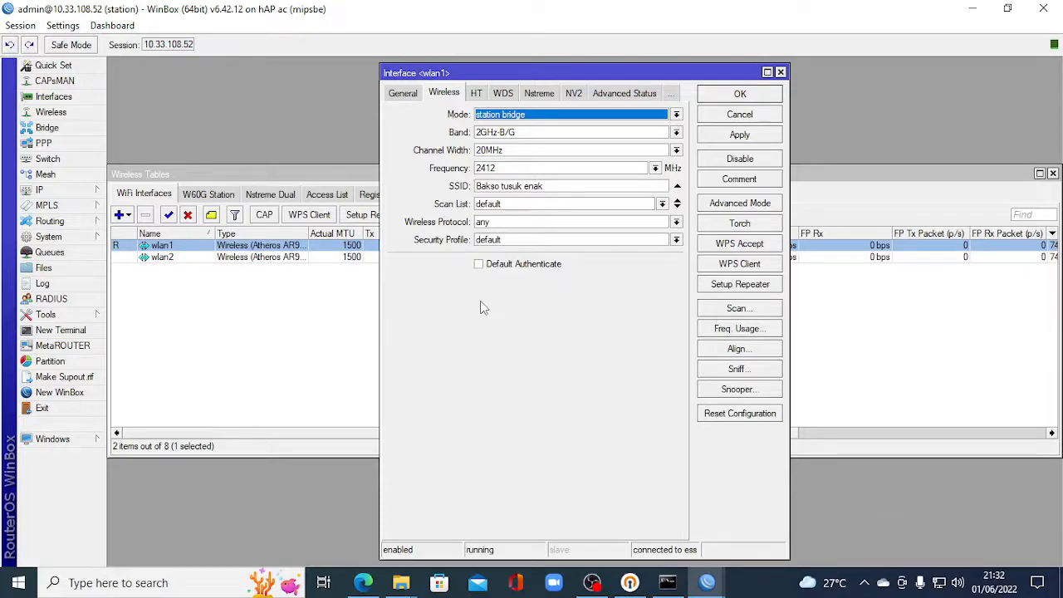
pyautogui.click(363, 581)
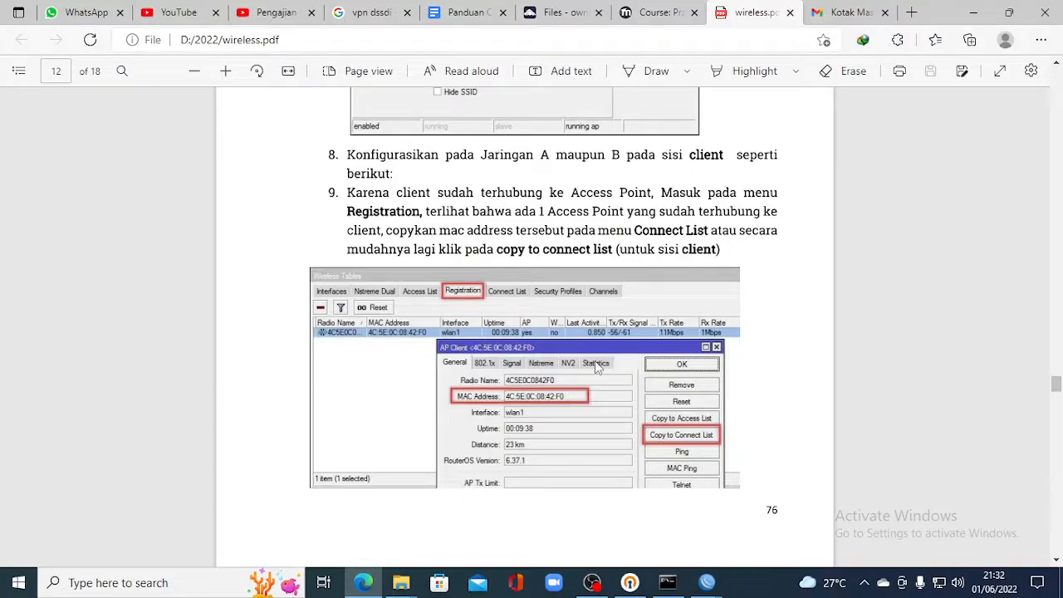
# - Scroll the PDF to page 14, Lab 42's Default Forward setting and step 2 ping test
pyautogui.scroll(-10, 594, 360)
pyautogui.scroll(-7, 594, 365)
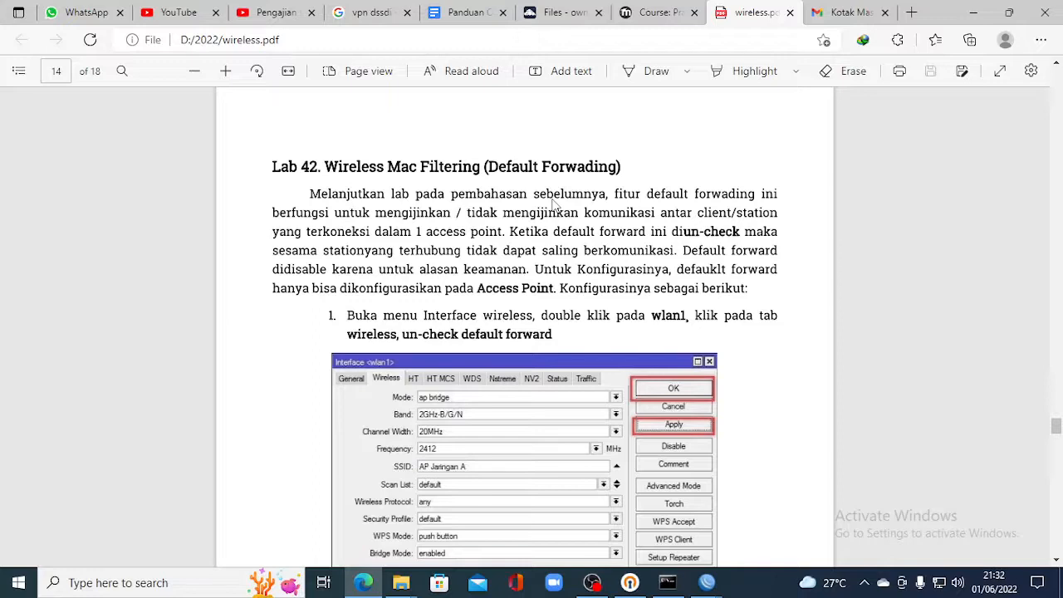
pyautogui.scroll(-5, 552, 204)
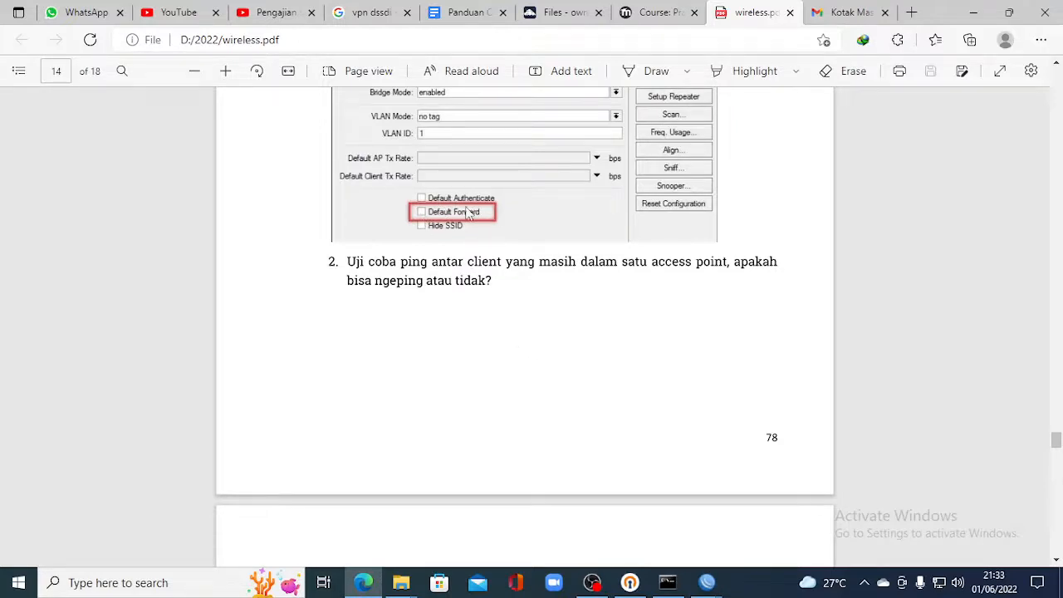
pyautogui.scroll(5, 486, 220)
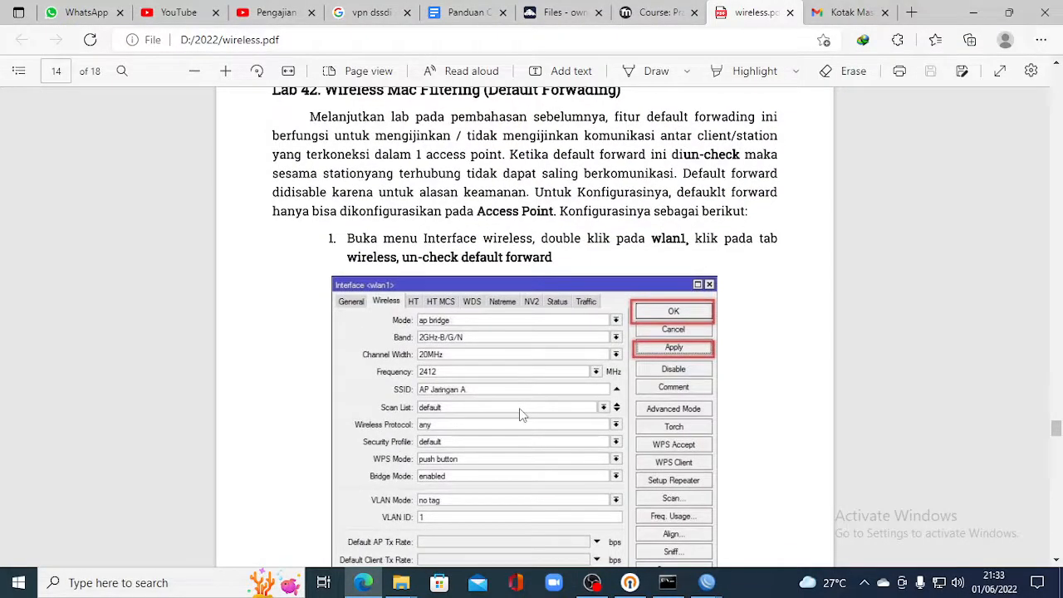
pyautogui.scroll(-2, 521, 412)
pyautogui.scroll(3, 522, 412)
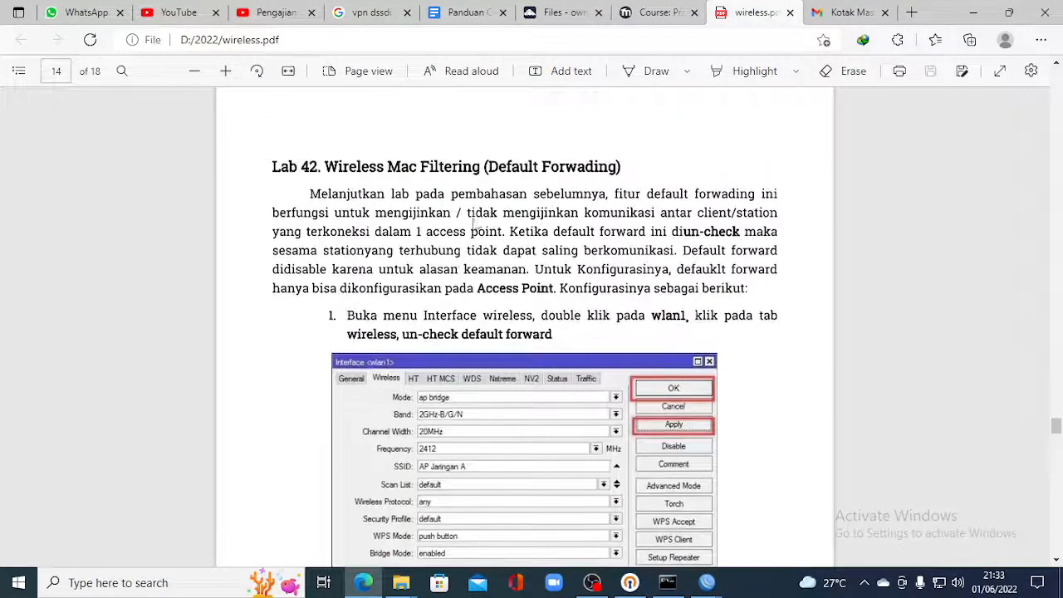